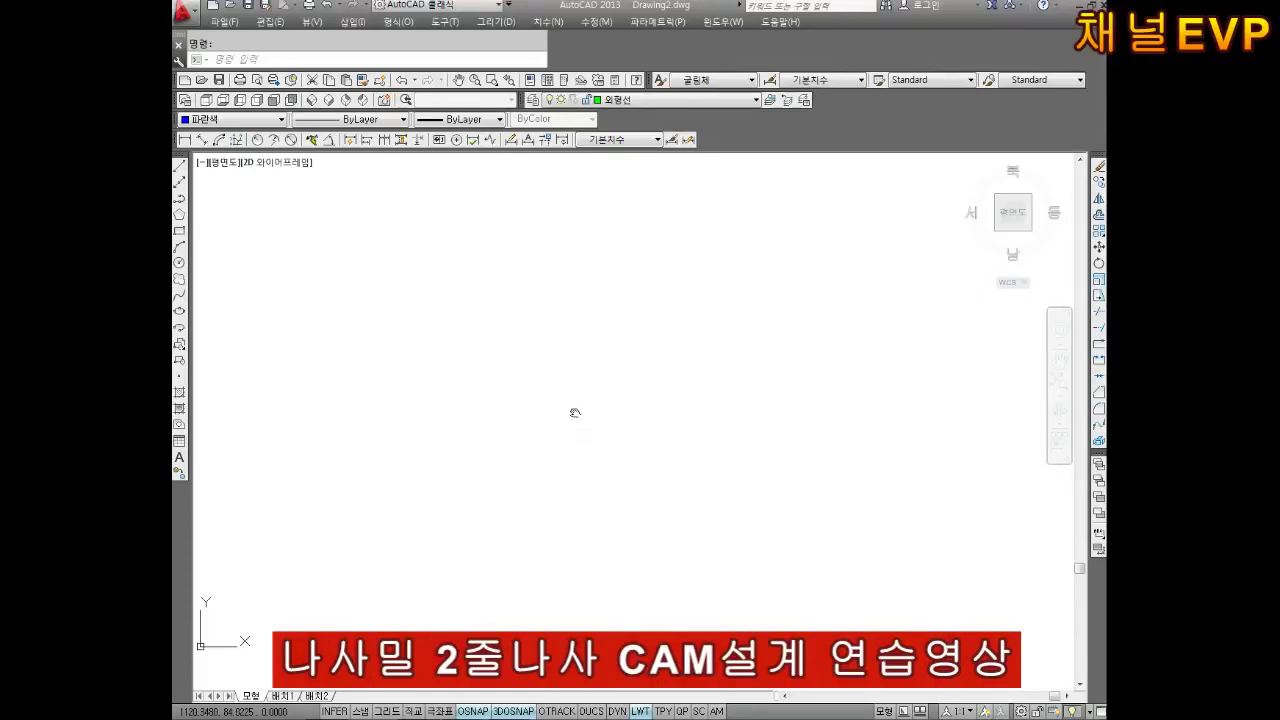
- With Ortho on, draw a 60-unit vertical line, then a 20-unit horizontal line to the right
key("Escape")
type("L")
key("Return")
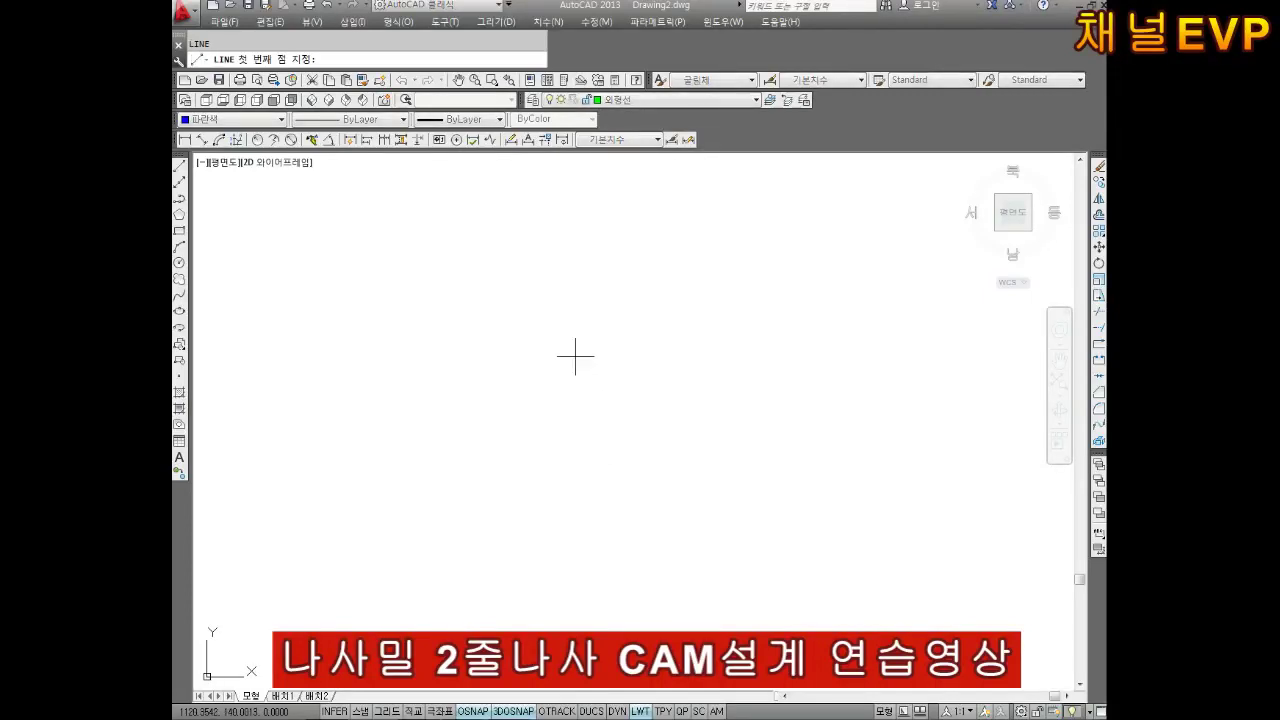
left_click(577, 349)
key("F8")
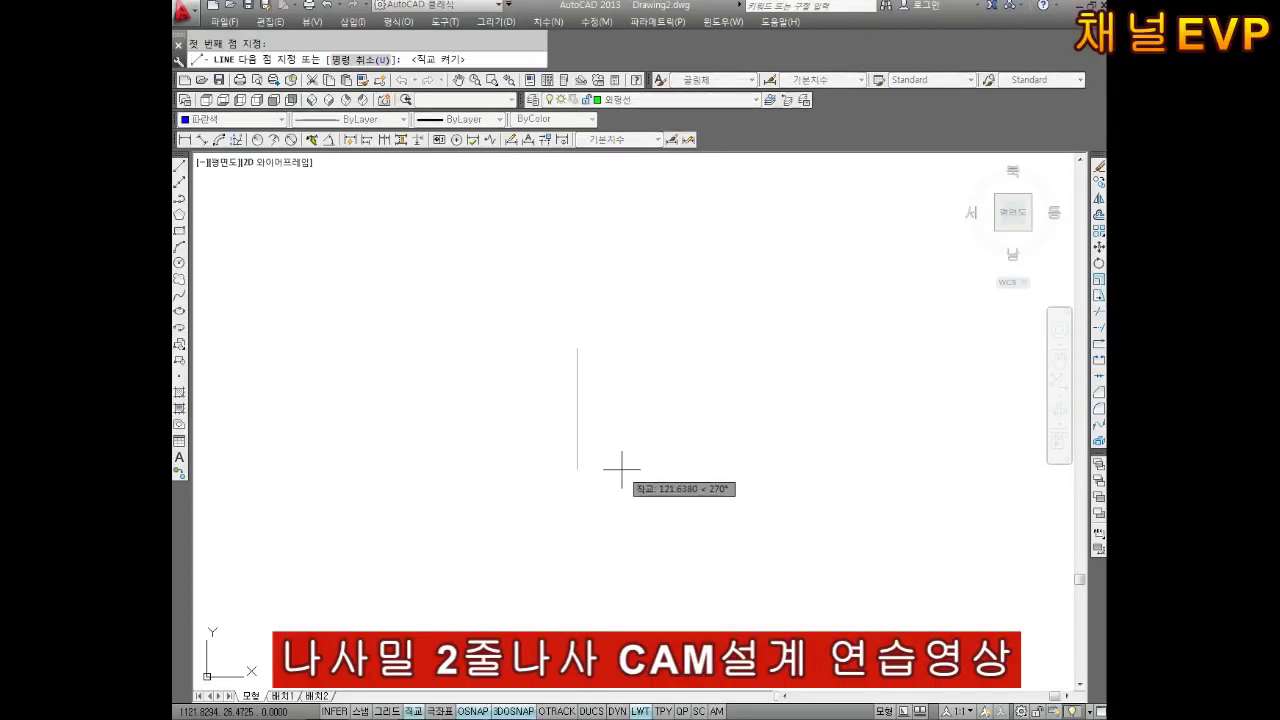
type("60")
key("Return")
scroll(629, 409, "up", 5)
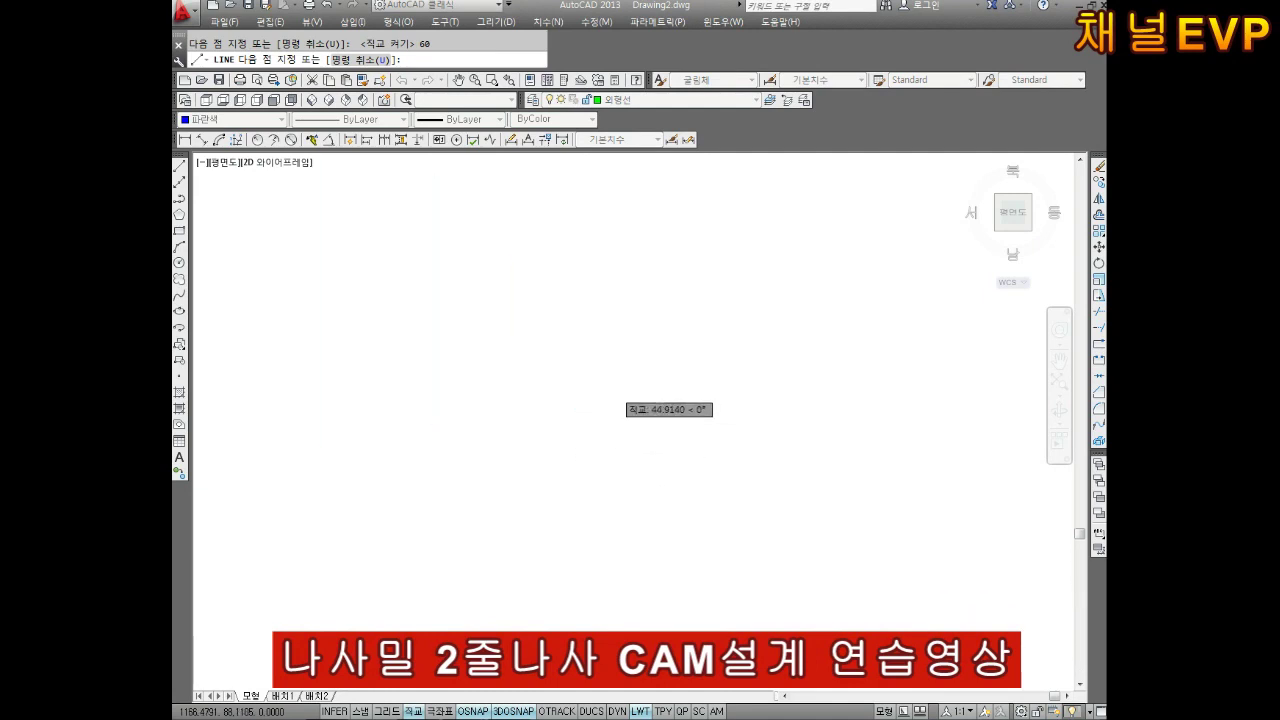
scroll(529, 462, "down", 1)
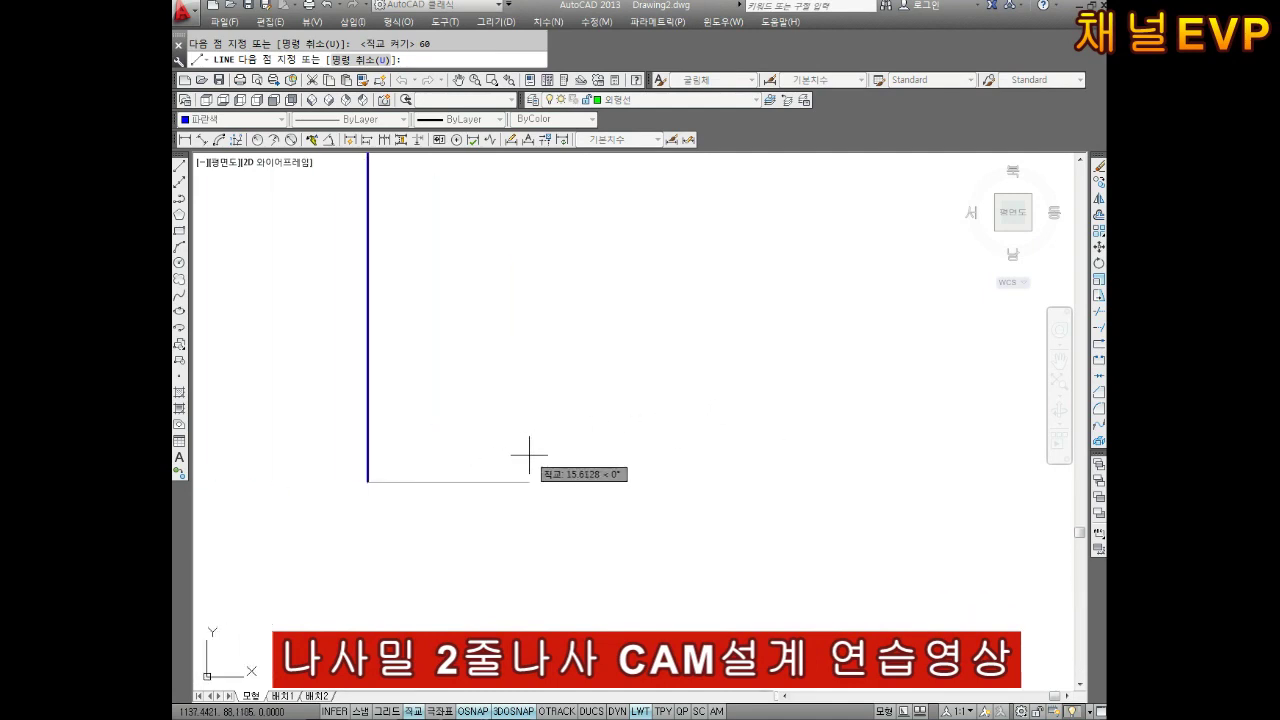
type("20")
key("Return")
- Center the view on the finished L and end the LINE command
middle_click_drag(551, 446, 578, 456)
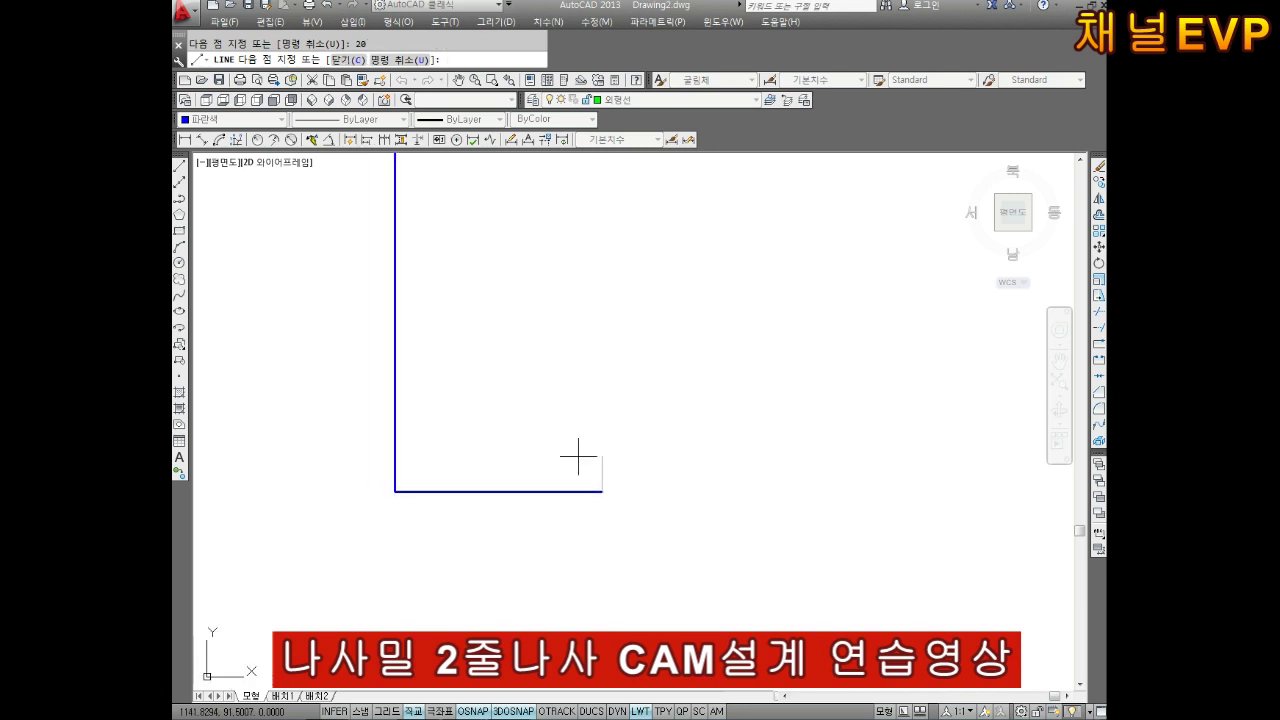
scroll(560, 420, "down", 2)
middle_click_drag(543, 390, 543, 447)
key("Return")
type("o")
key("Return")
- Offset the vertical line 6 to the right twice, making three parallel verticals
type("6")
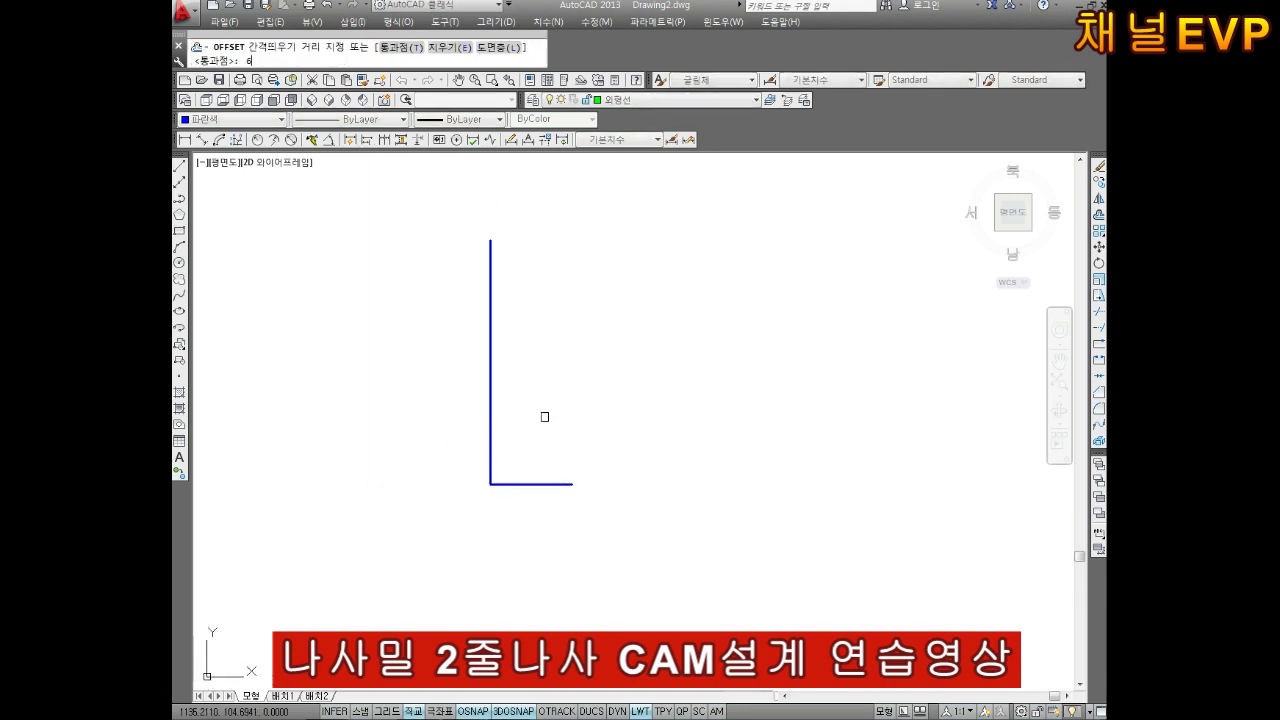
key("Return")
left_click(490, 403)
left_click(520, 410)
key("Escape")
scroll(558, 479, "up", 4)
middle_click_drag(524, 460, 551, 486)
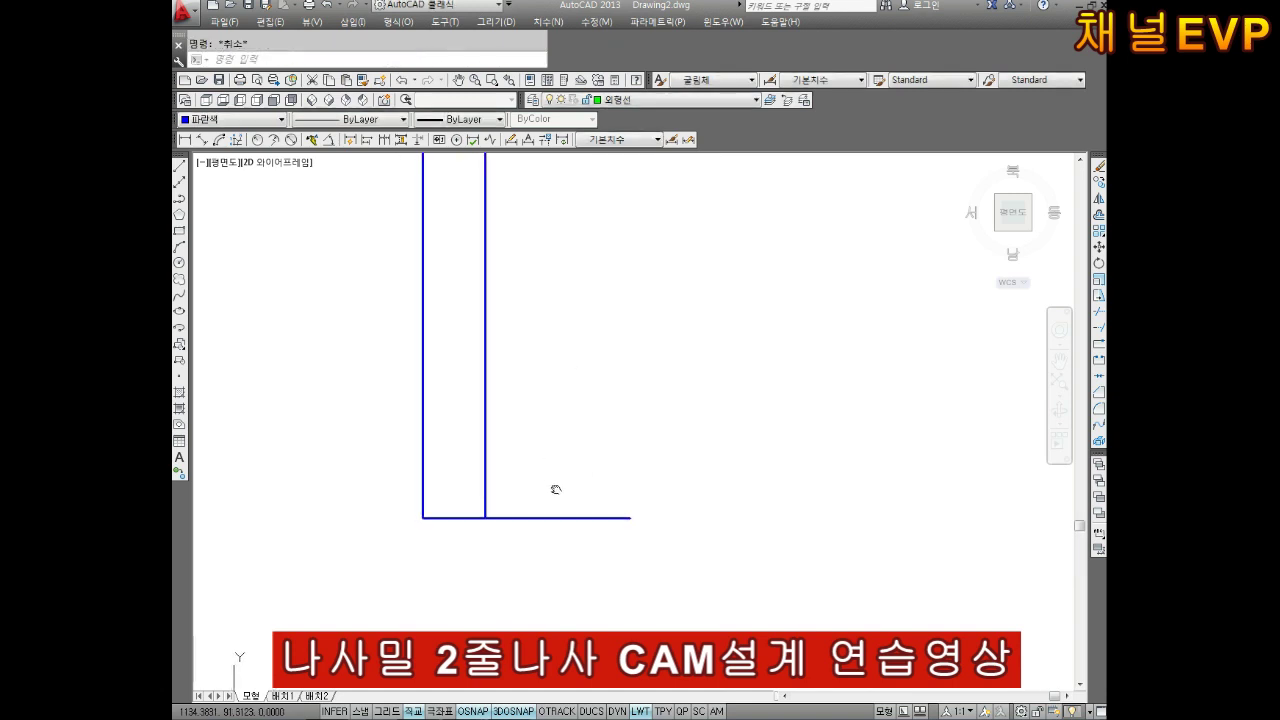
type("o")
key("Return")
type("6")
key("Return")
left_click(481, 443)
left_click(522, 438)
key("Escape")
mouse_move(608, 514)
middle_mouse_down()
mouse_move(622, 514)
mouse_move(565, 531)
middle_mouse_up()
- Trim the bottom line back past the rightmost vertical
type("TR")
key("Return")
key("Return")
left_click(615, 515)
key("Escape")
- Offset the bottom line 2 units upward
type("o")
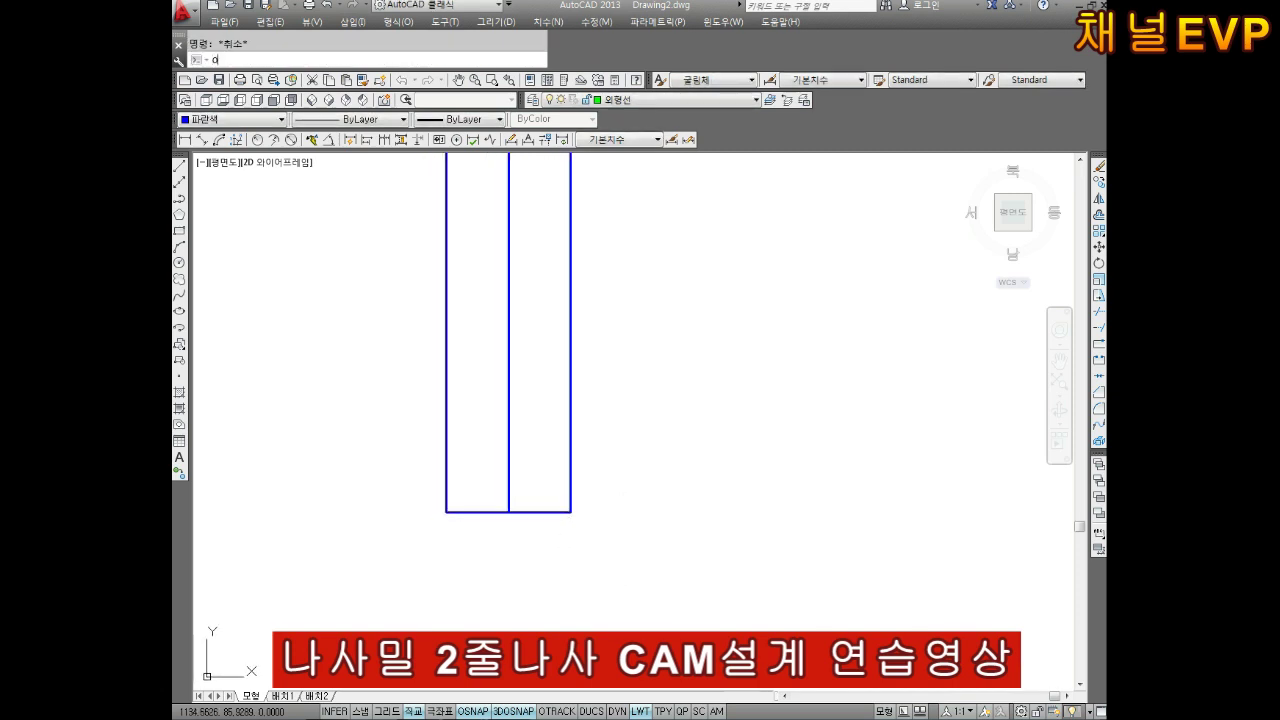
key("Return")
type("2")
key("Return")
left_click(554, 512)
left_click(563, 471)
scroll(589, 509, "up", 4)
scroll(634, 477, "up", 4)
scroll(640, 485, "down", 2)
key("Escape")
- Trim the extra segment and the surplus lower vertical into an L outline
type("tr")
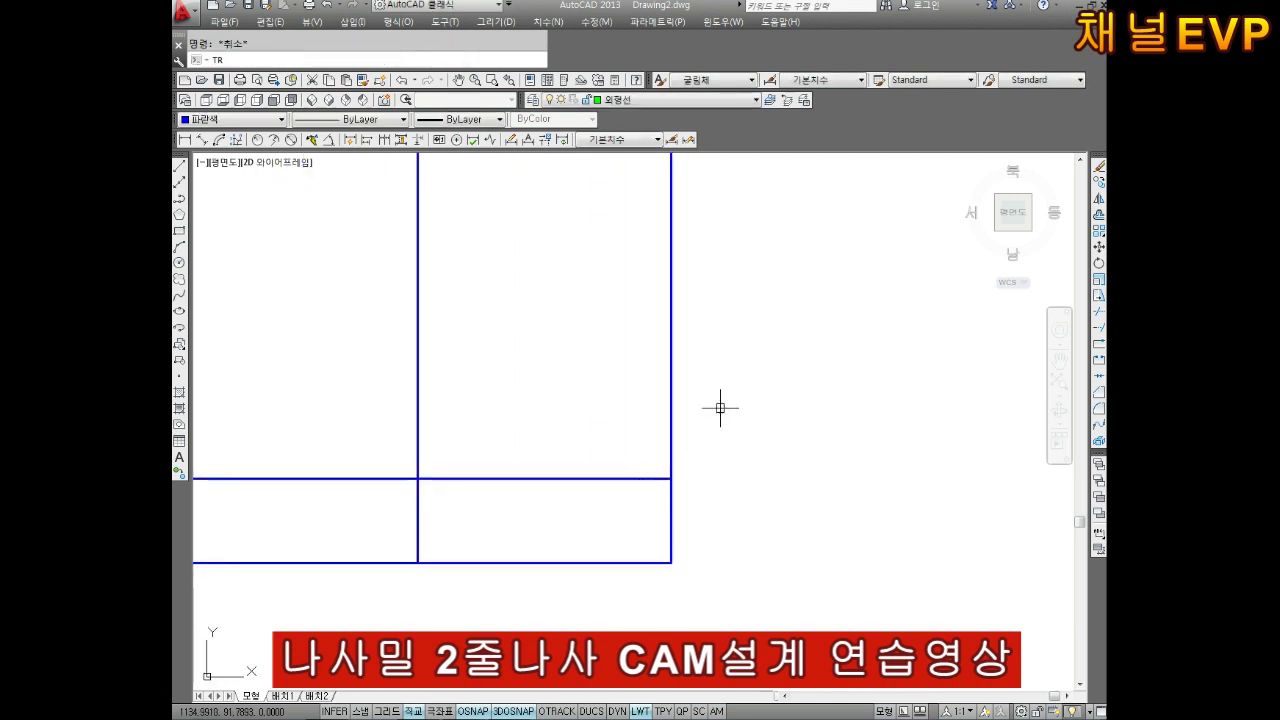
key("Return")
scroll(614, 409, "down", 2)
left_click(485, 463)
left_click(536, 480)
scroll(533, 534, "down", 3)
key("Escape")
- Begin a short line to close the top end of the strip
type("l")
key("Return")
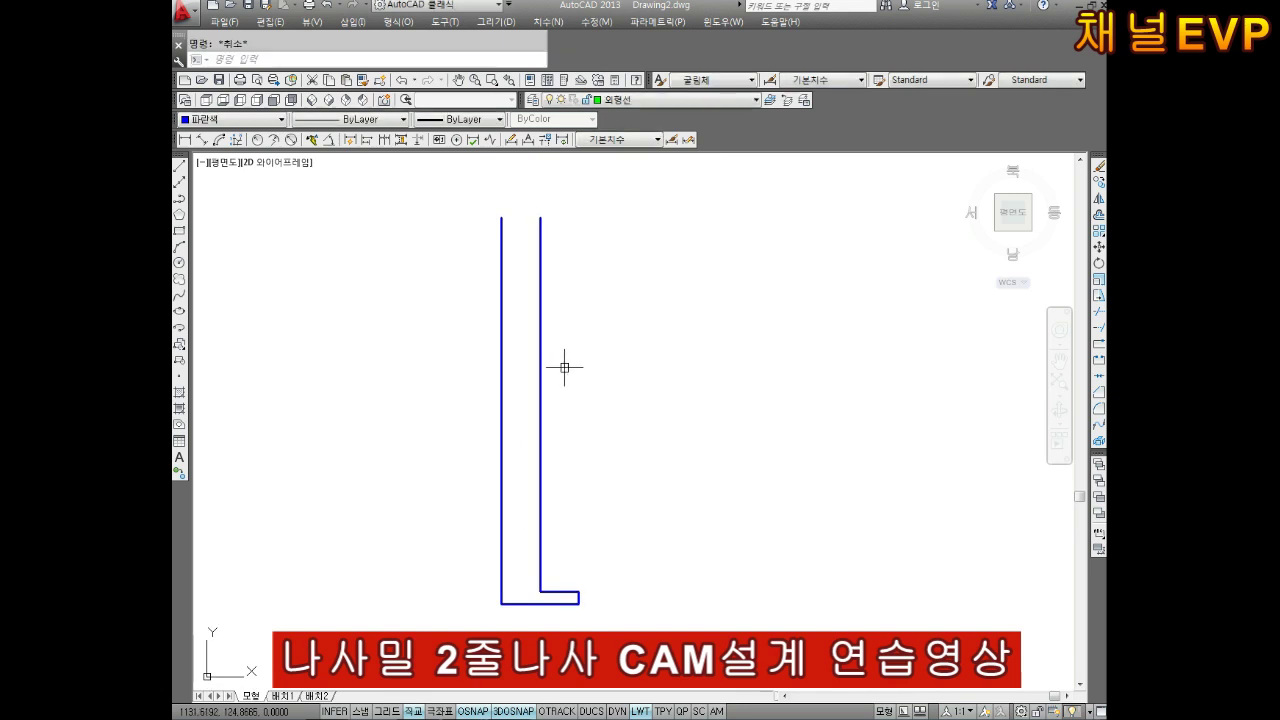
left_click(501, 216)
key("Escape")
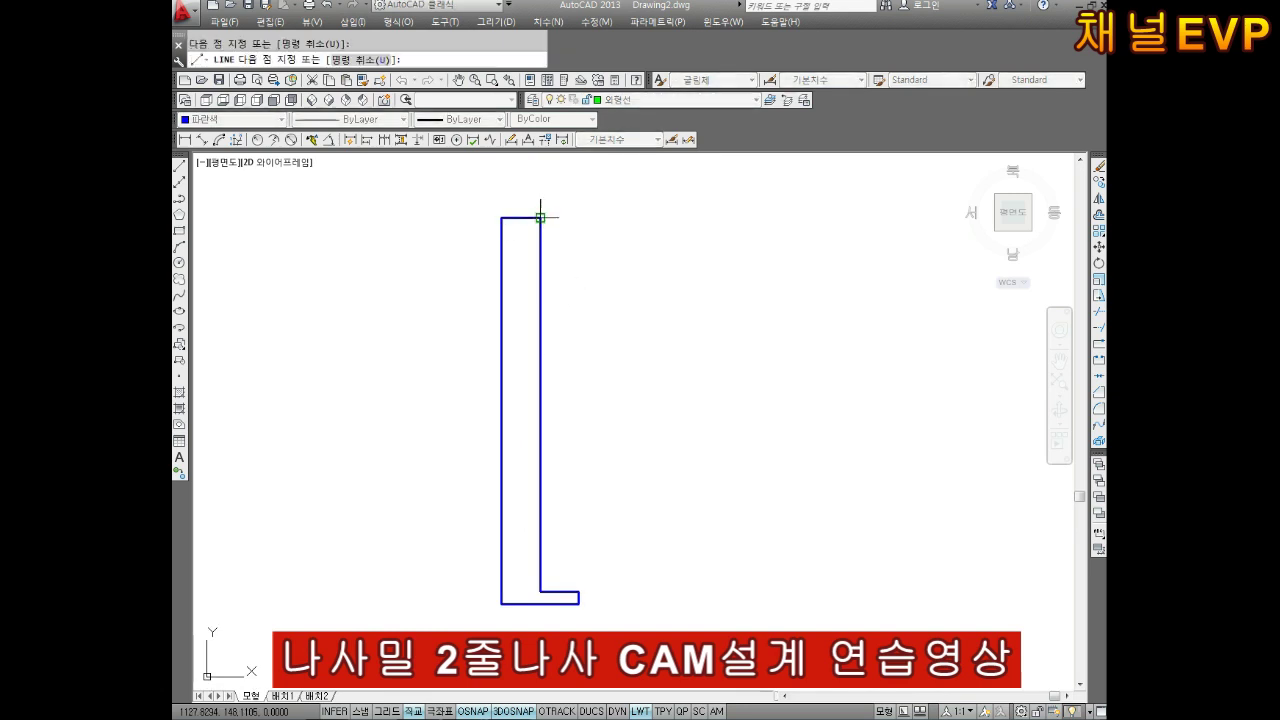
scroll(600, 530, "up", 2)
scroll(600, 560, "up", 2)
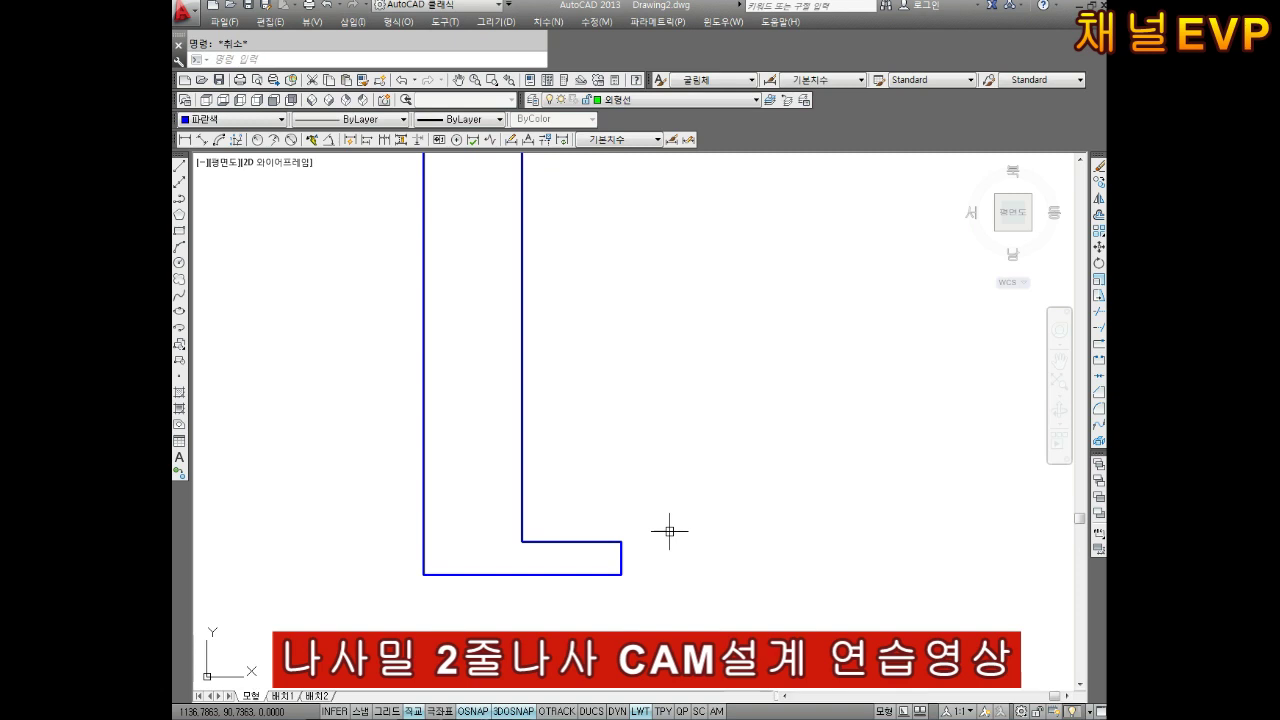
type("l")
key("Return")
scroll(654, 537, "up", 3)
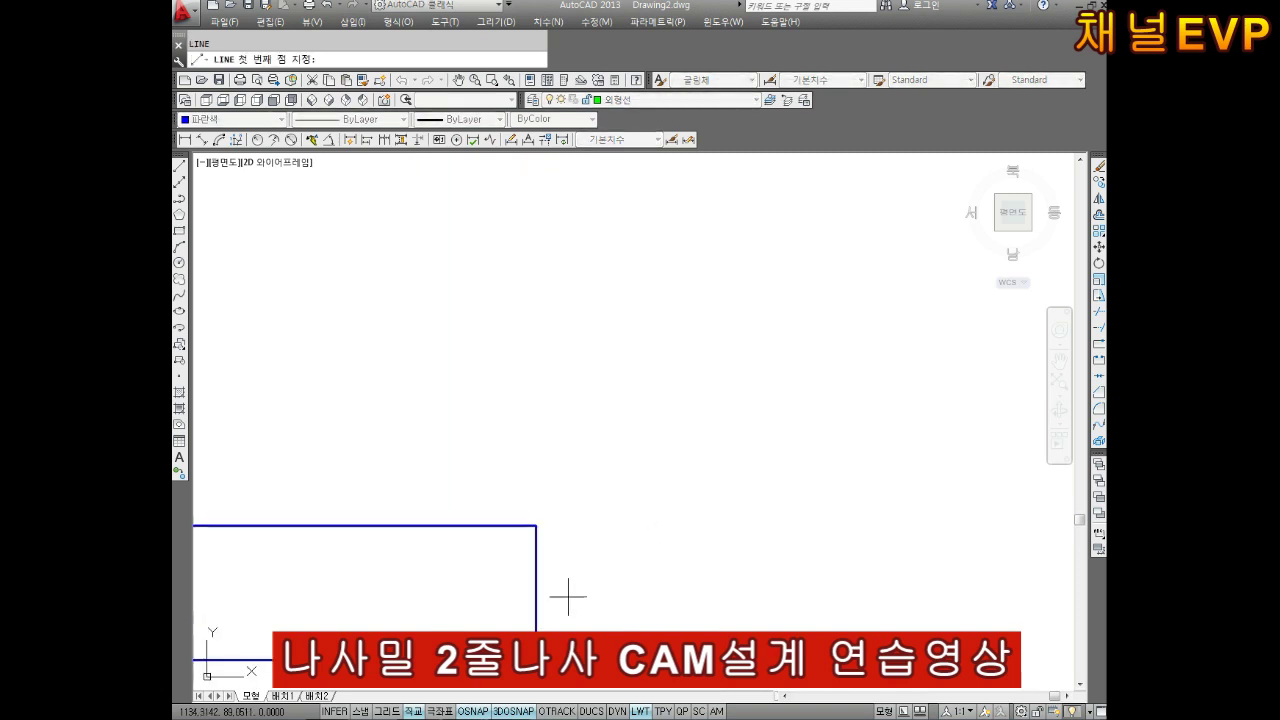
left_click(536, 593)
type("@10<")
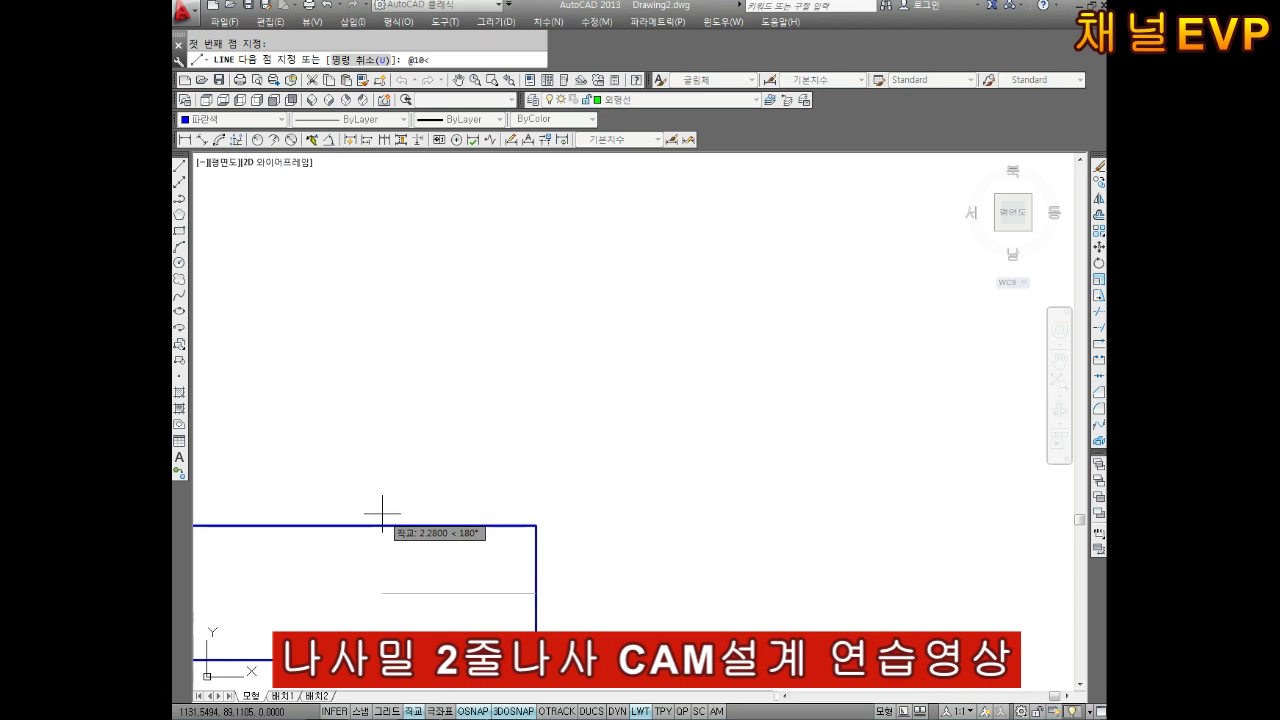
type("150")
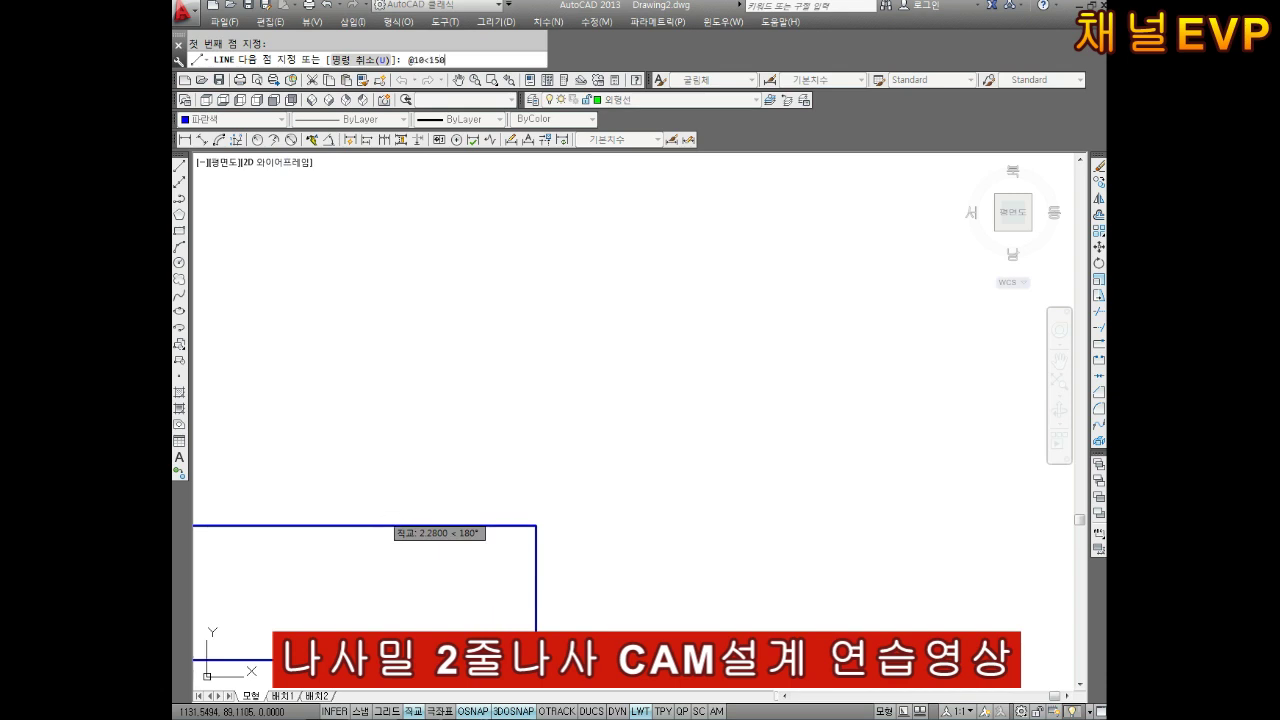
key("Return")
key("Escape")
middle_click_drag(491, 543, 531, 528)
- Pick edges near the diagonal with TRIM, then cancel and refocus on the foot's corner
type("TR")
key("Return")
scroll(389, 459, "down", 4)
left_click(269, 392)
left_click(379, 450)
key("Escape")
middle_click_drag(379, 450, 431, 387)
scroll(490, 420, "up", 4)
- Mirror the diagonal about a horizontal line through the tip, keeping the original
type("m")
key("Return")
left_click(535, 452)
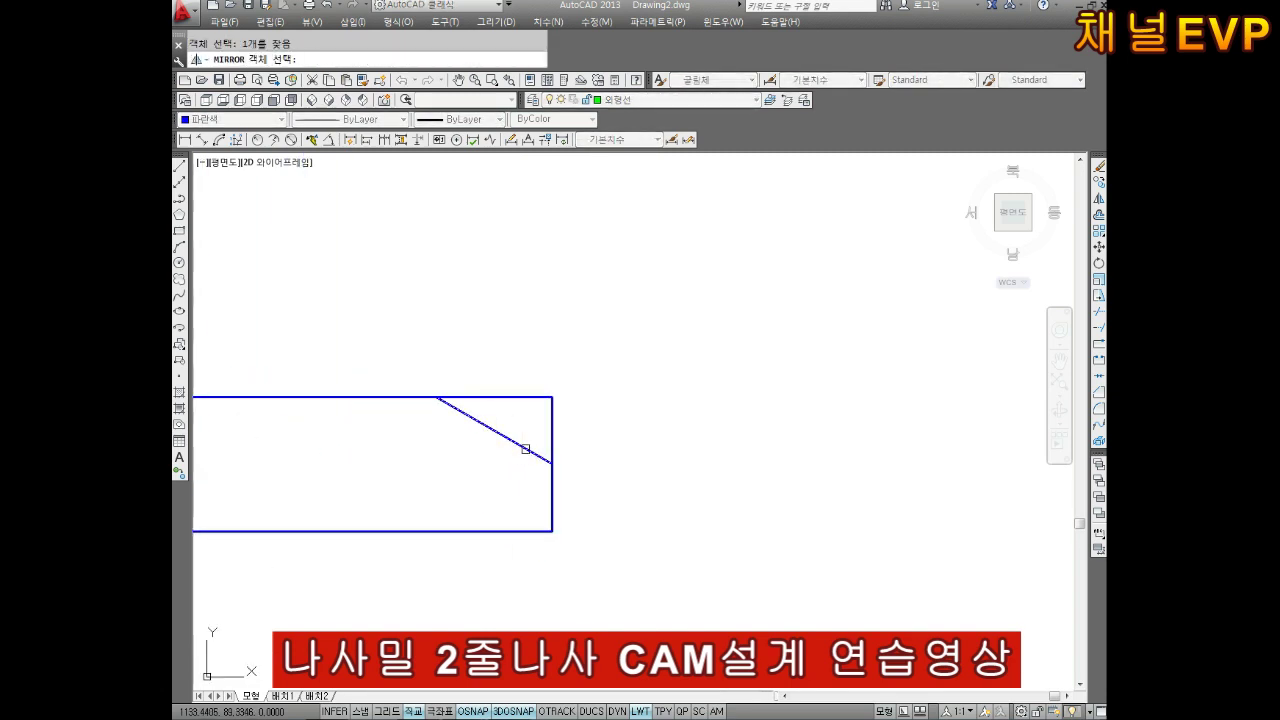
key("Return")
left_click(552, 463)
left_click(306, 449)
key("Return")
key("Escape")
- Trim the top-right corner, upper right edge and bottom line beyond the diagonals
type("tr")
key("Return")
key("Return")
left_click(549, 397)
left_click(545, 409)
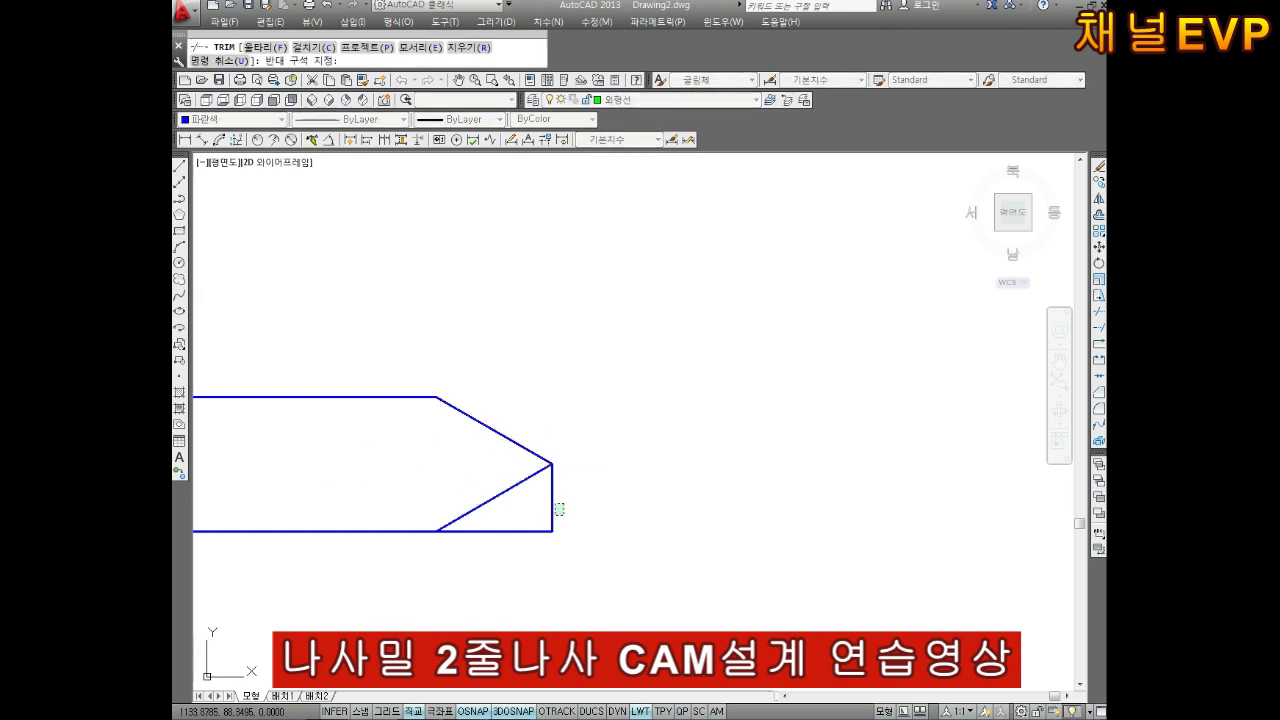
left_click(547, 543)
scroll(537, 550, "down", 2)
key("Return")
- Erase the short vertical line at the foot's end
left_click(548, 524)
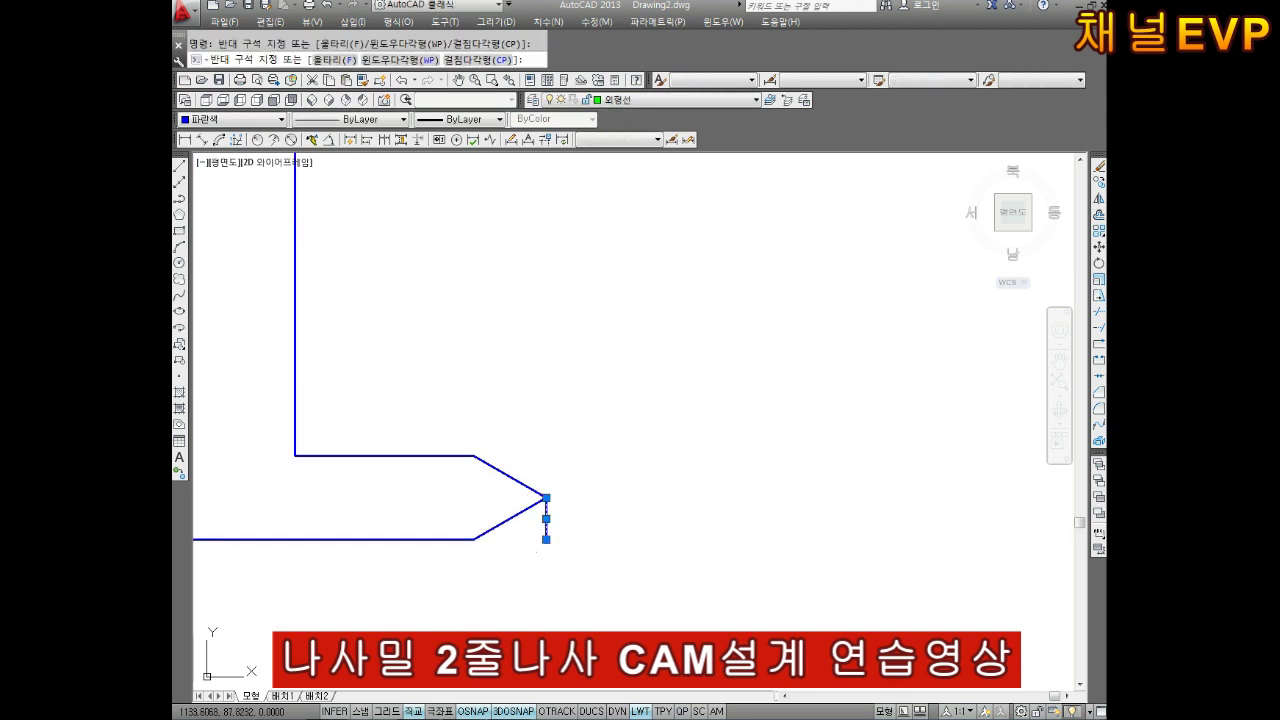
scroll(540, 545, "down", 5)
key("Escape")
scroll(565, 560, "up", 3)
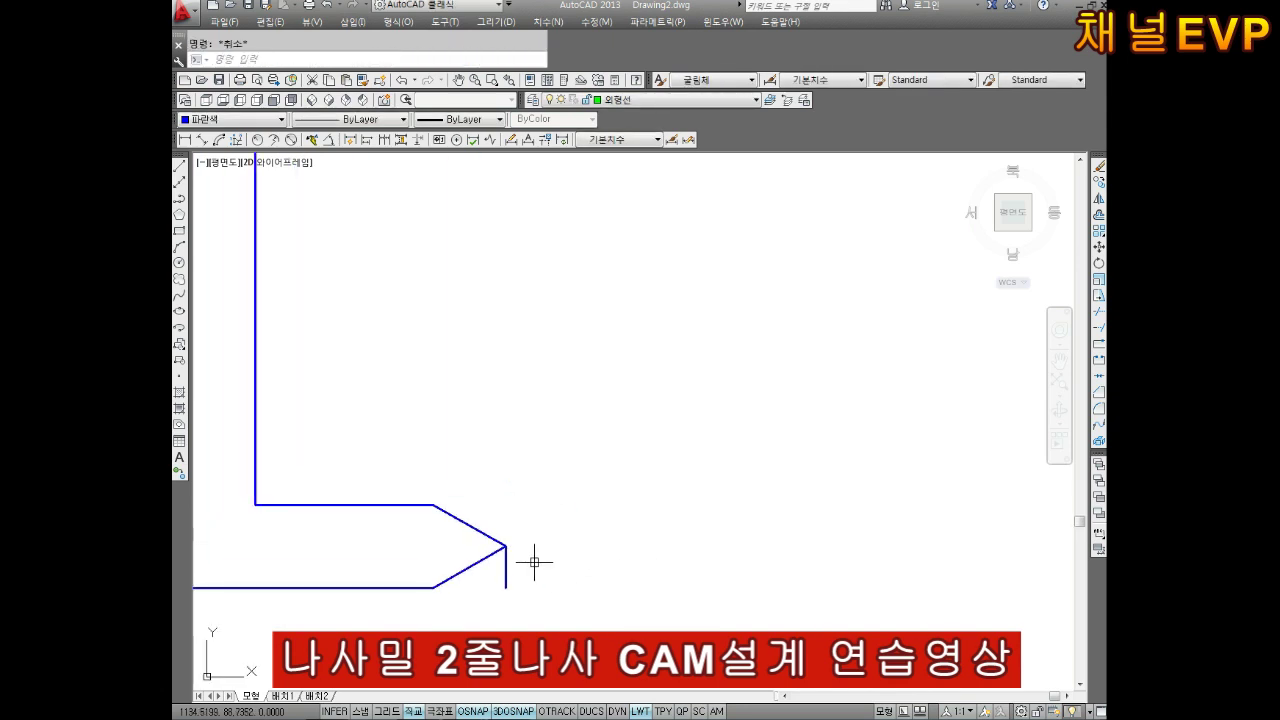
left_click(531, 548)
left_click(503, 597)
key("Delete")
scroll(574, 610, "down", 1)
scroll(516, 528, "down", 5)
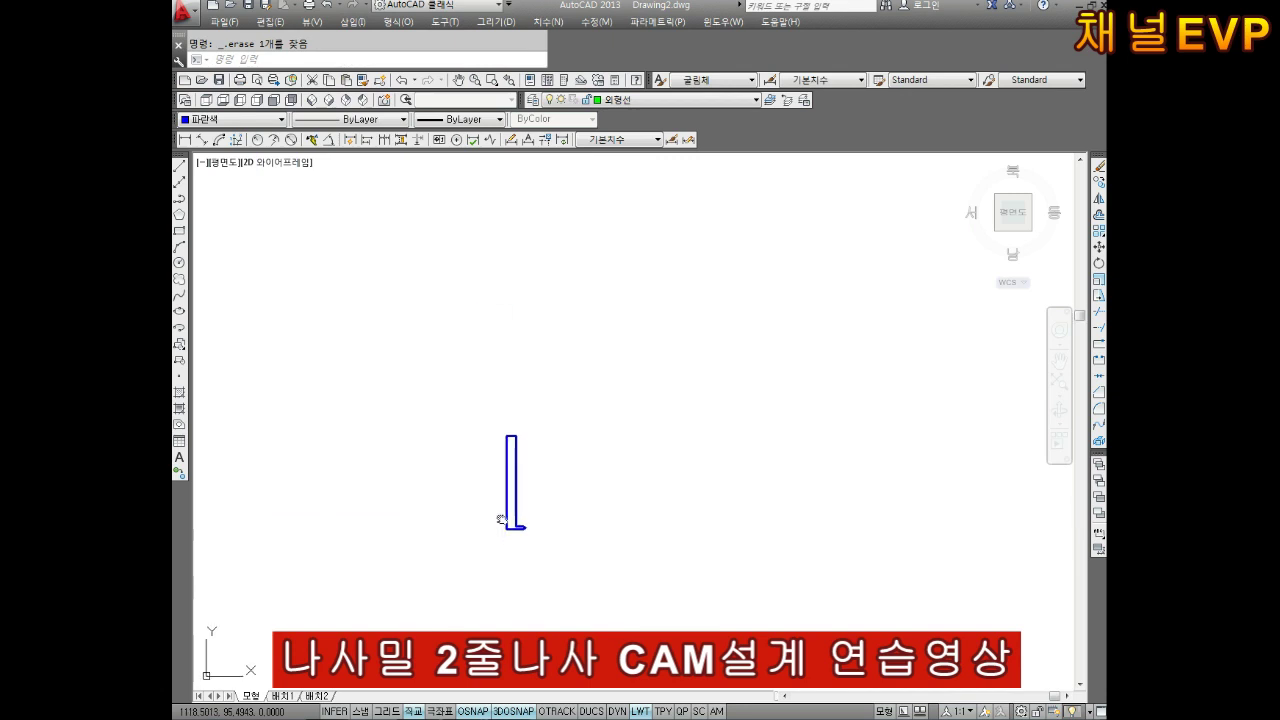
- Center the finished pointed-foot outline in the view
middle_click_drag(509, 522, 604, 483)
scroll(604, 483, "up", 5)
left_click(862, 520)
key("Escape")
mouse_move(637, 549)
middle_mouse_down()
mouse_move(666, 486)
mouse_move(655, 478)
middle_mouse_up()
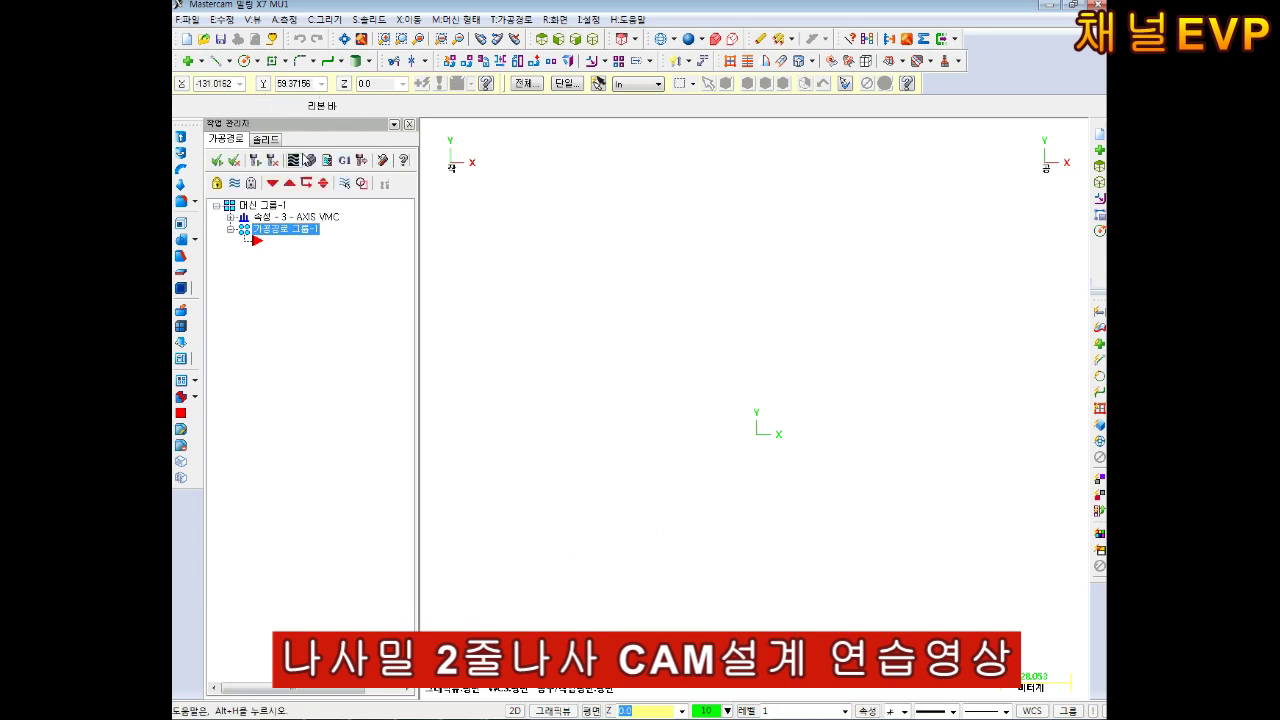
- Draw a radius-10 circle centred at the origin and switch to the Isometric view
left_click(243, 64)
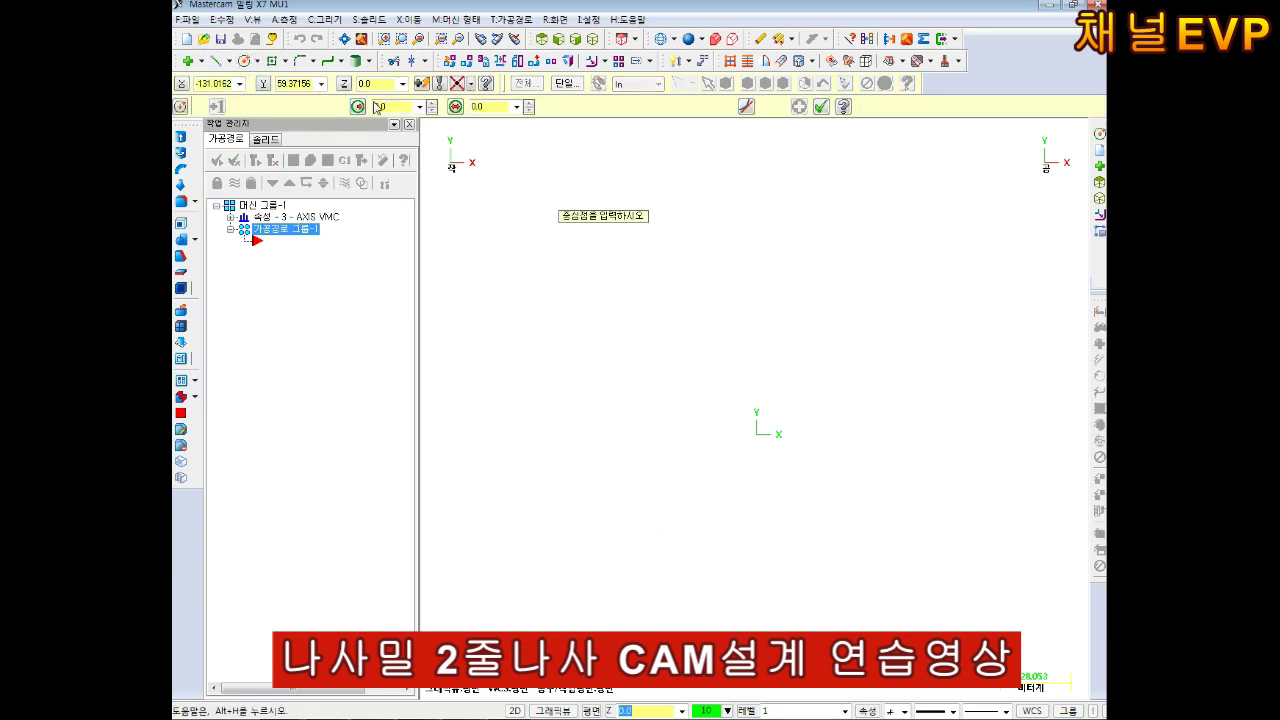
type("10")
key("Return")
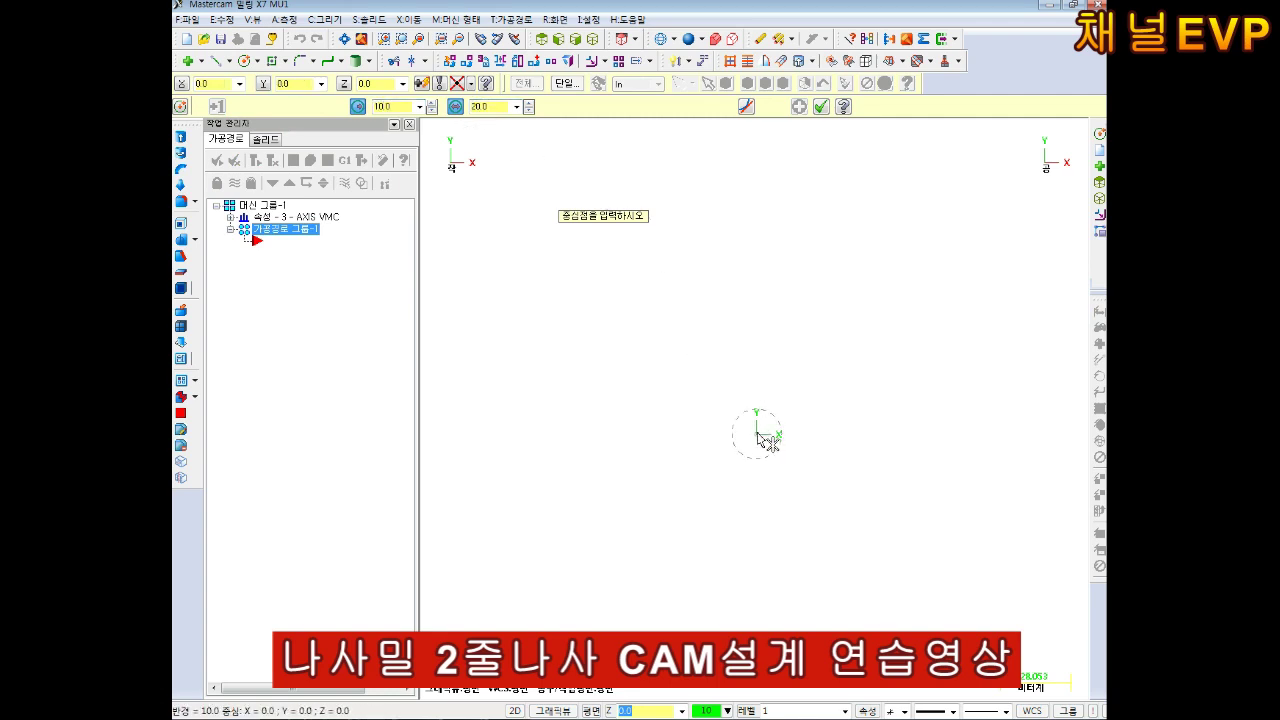
left_click(785, 436)
scroll(775, 428, "up", 3)
scroll(774, 426, "up", 2)
left_click(593, 39)
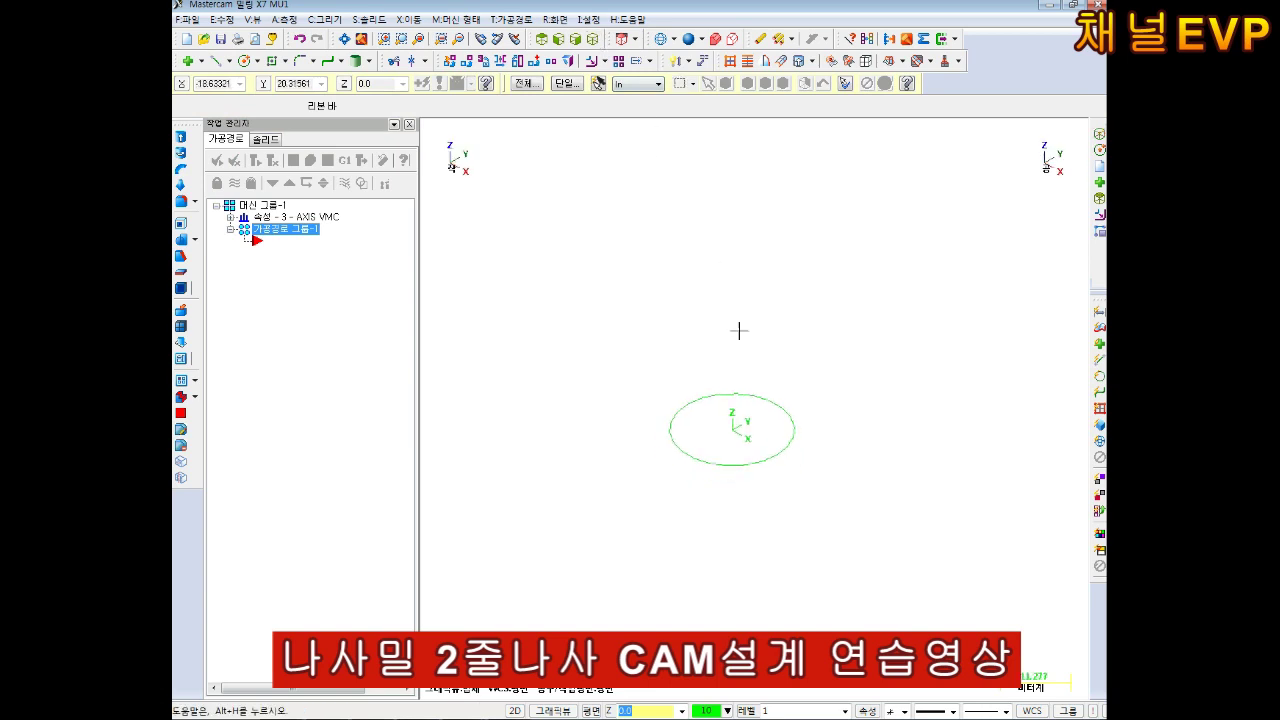
left_click(230, 217)
left_click(272, 252)
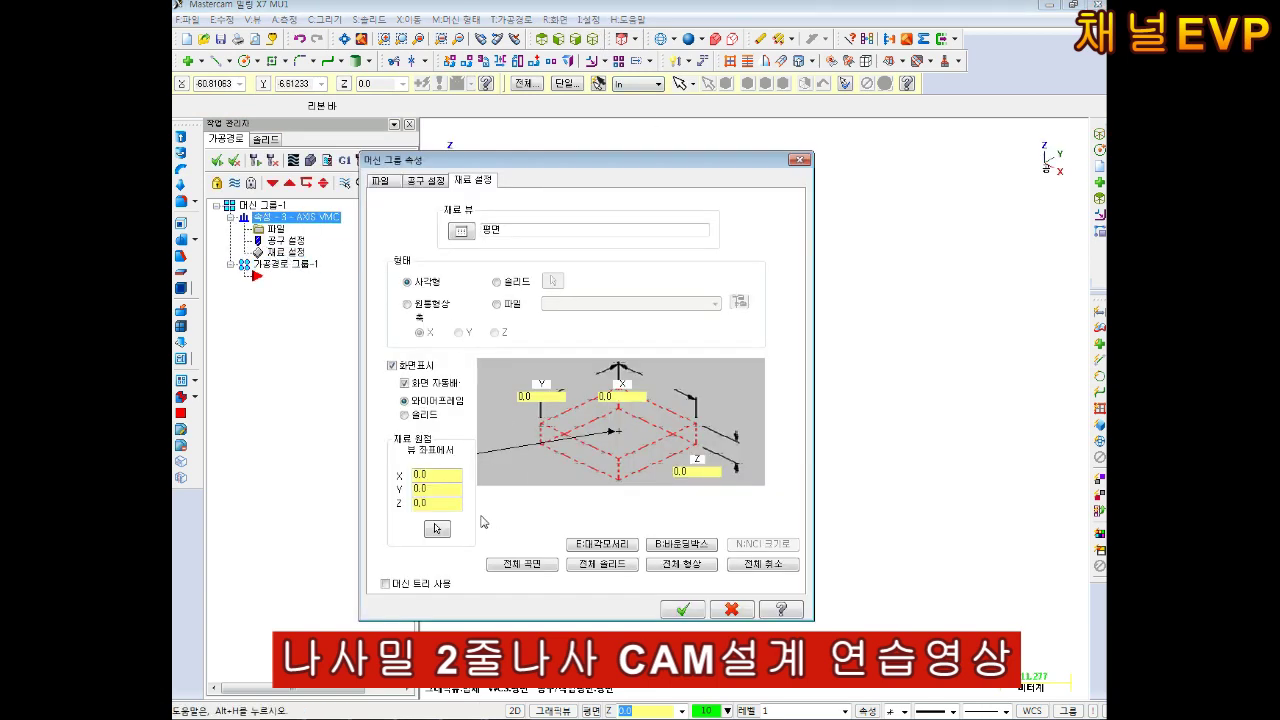
- Set the stock to a cylinder along the Z axis and confirm it
left_click(407, 305)
left_click(495, 333)
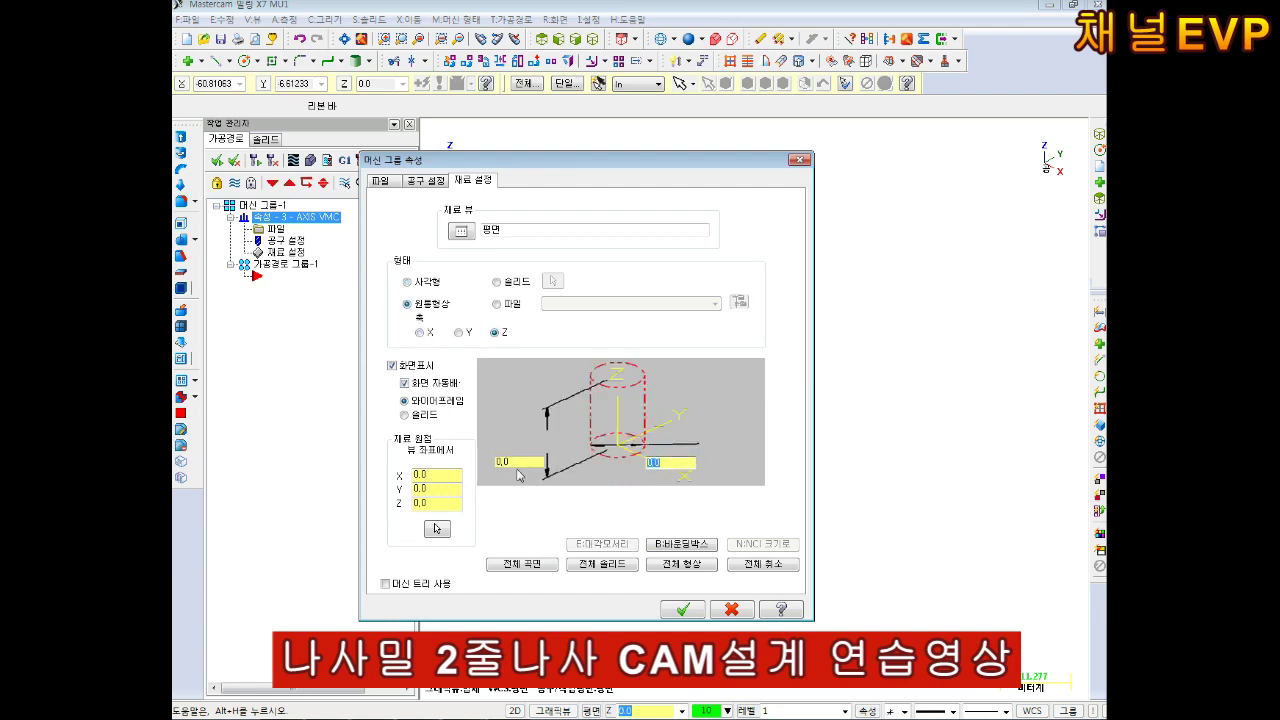
type("20")
key("Tab")
left_click(433, 503)
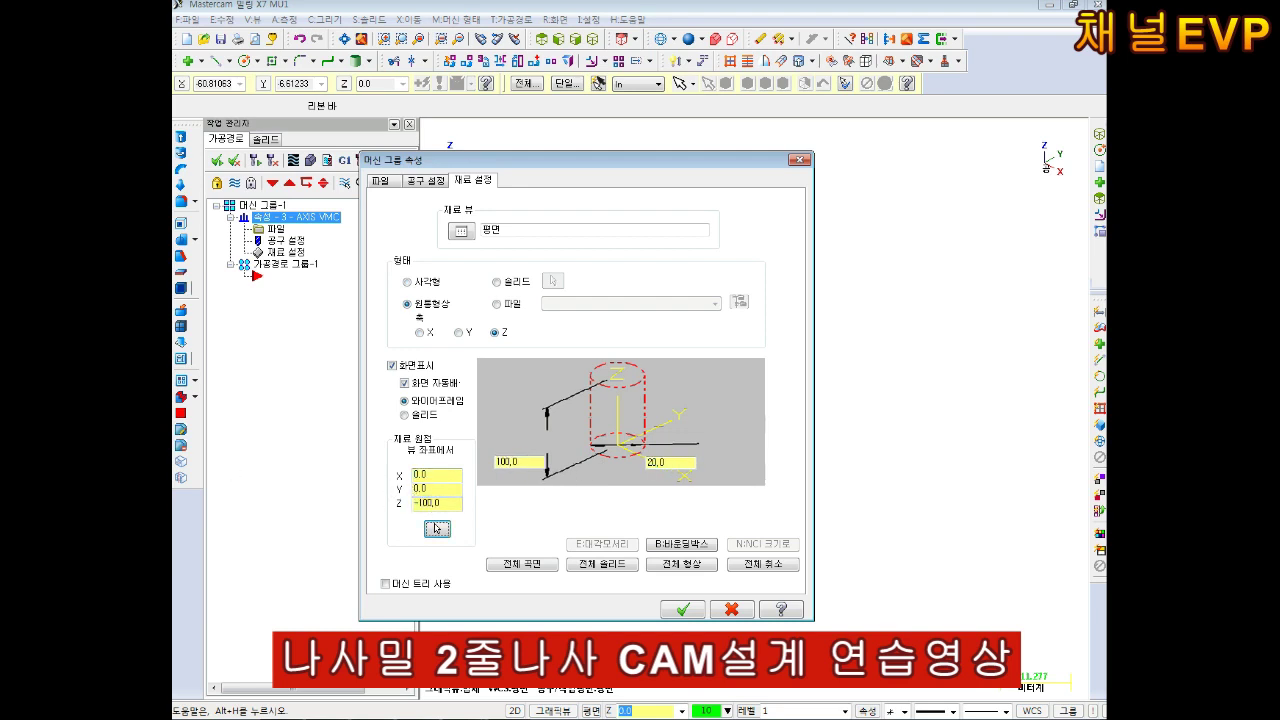
left_click(682, 609)
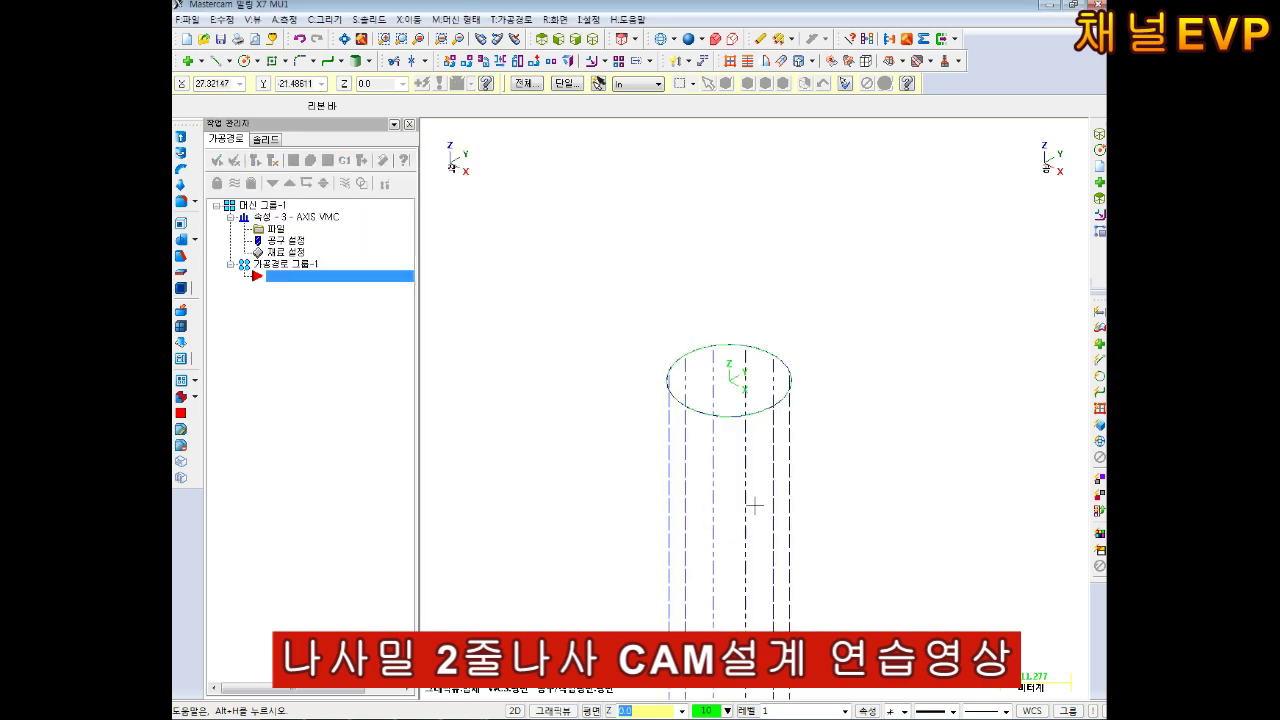
- Change the cylindrical stock length from 100 to 50
scroll(743, 346, "down", 2)
scroll(711, 434, "down", 1)
left_click(286, 253)
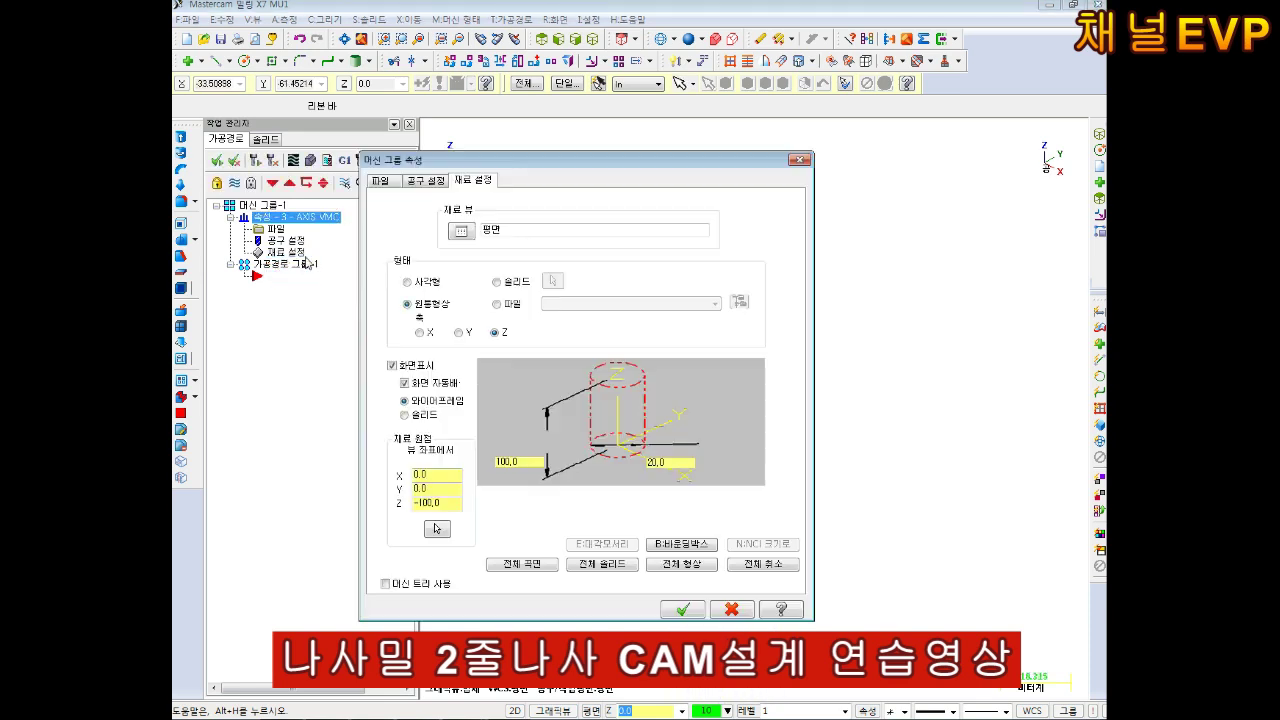
double_click(512, 461)
left_click(684, 610)
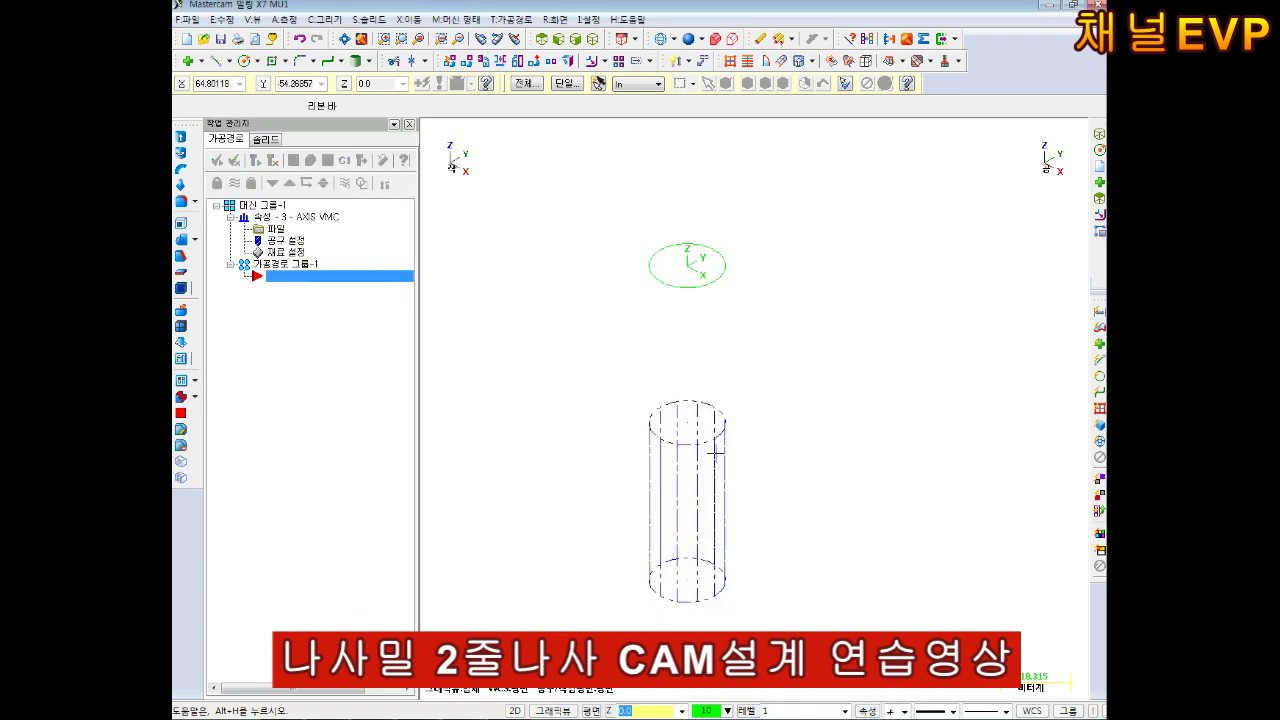
left_click(286, 253)
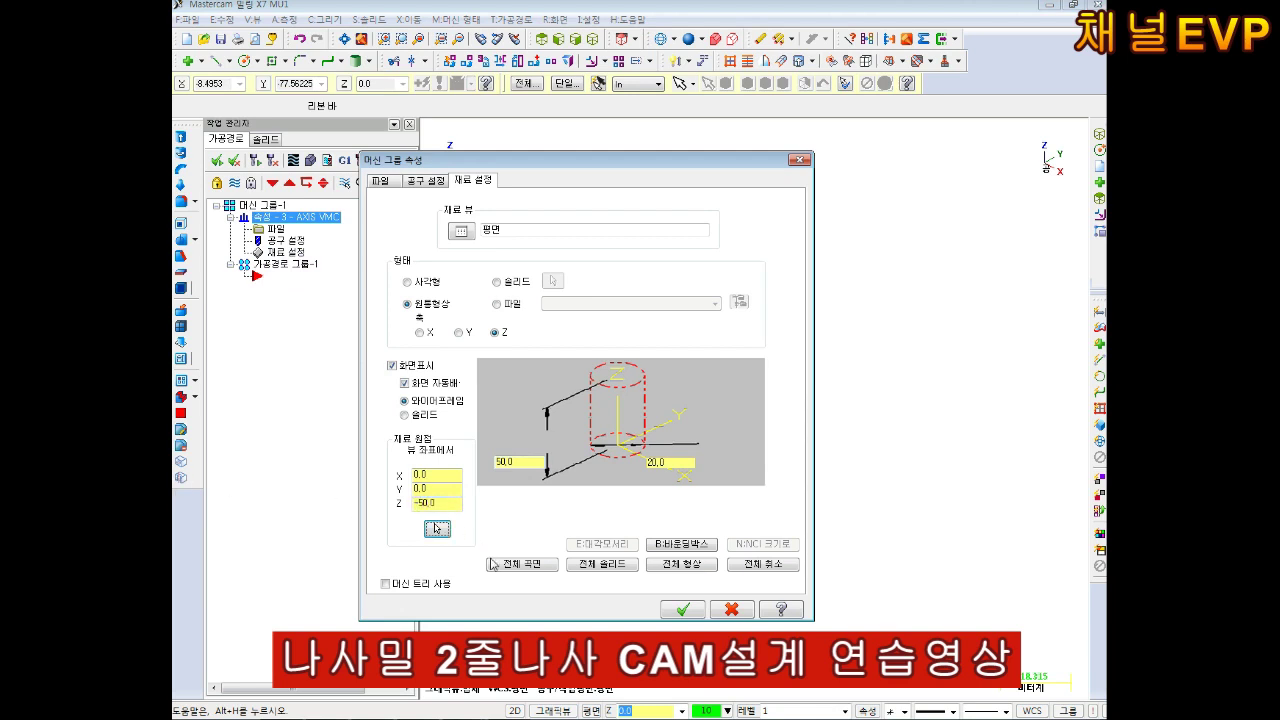
left_click(693, 609)
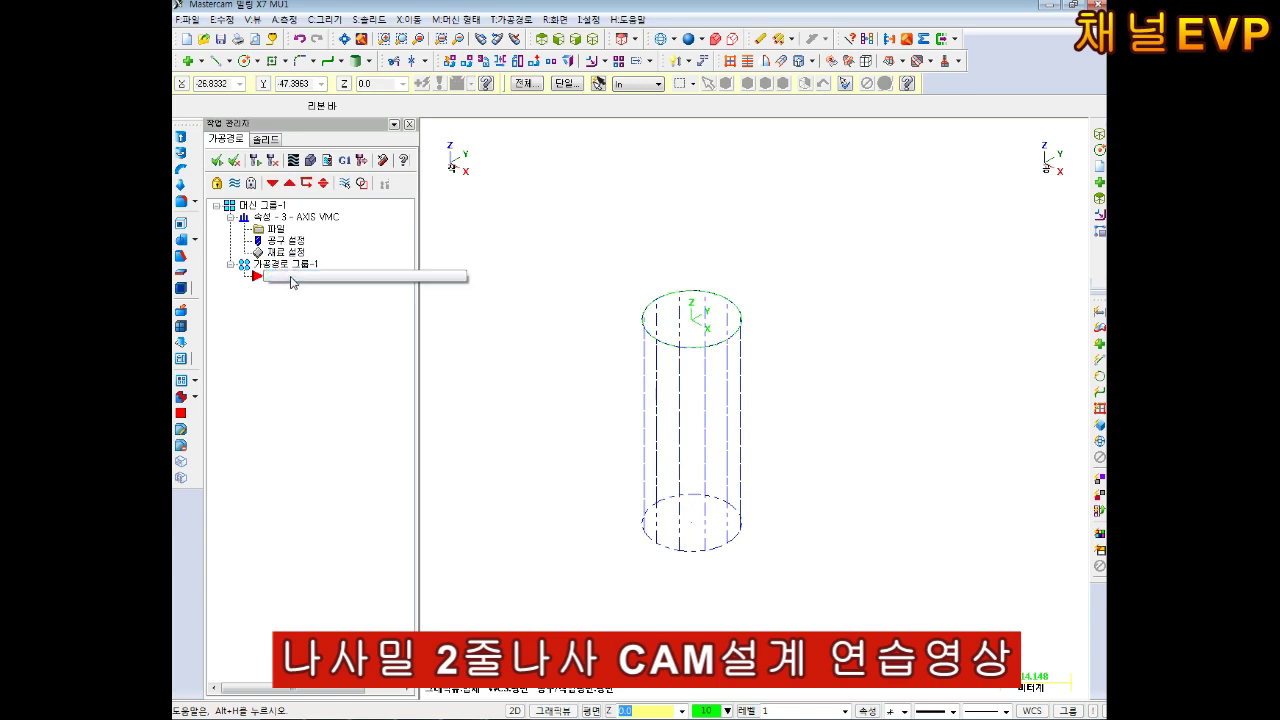
right_click(268, 231)
mouse_move(330, 229)
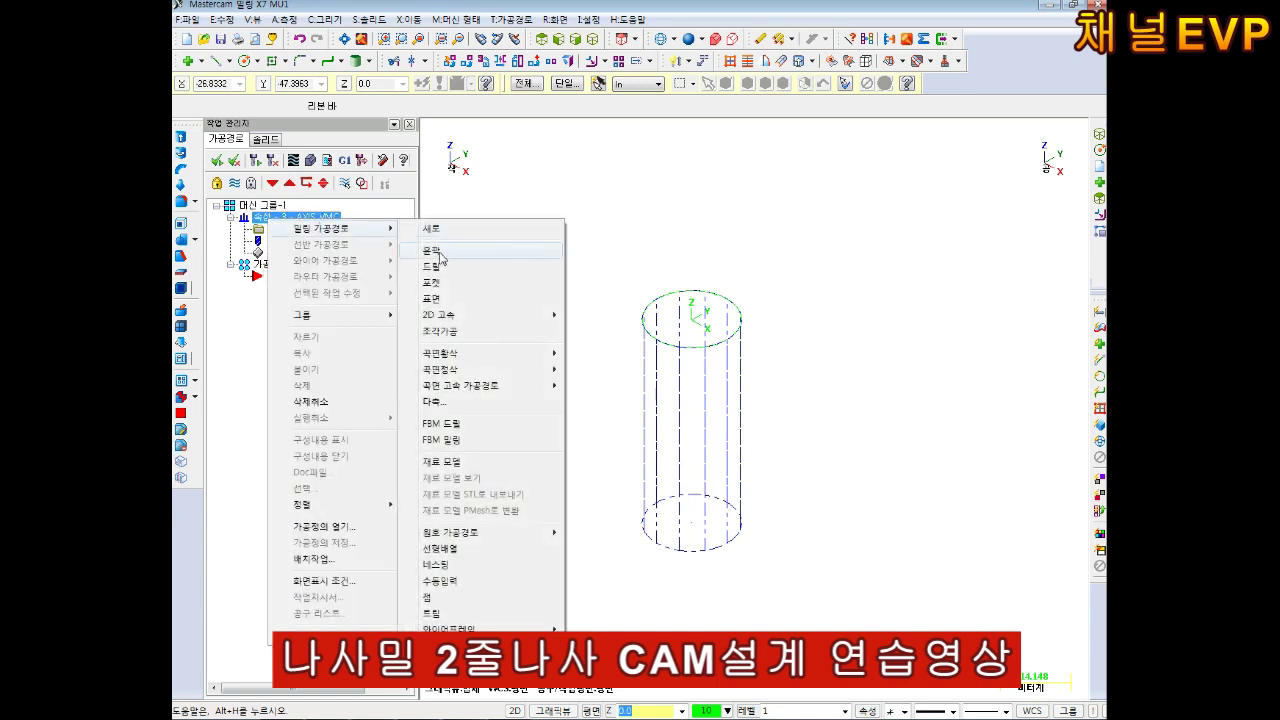
- Start a contour toolpath on the cylinder's top circle with the default NC name
left_click(480, 258)
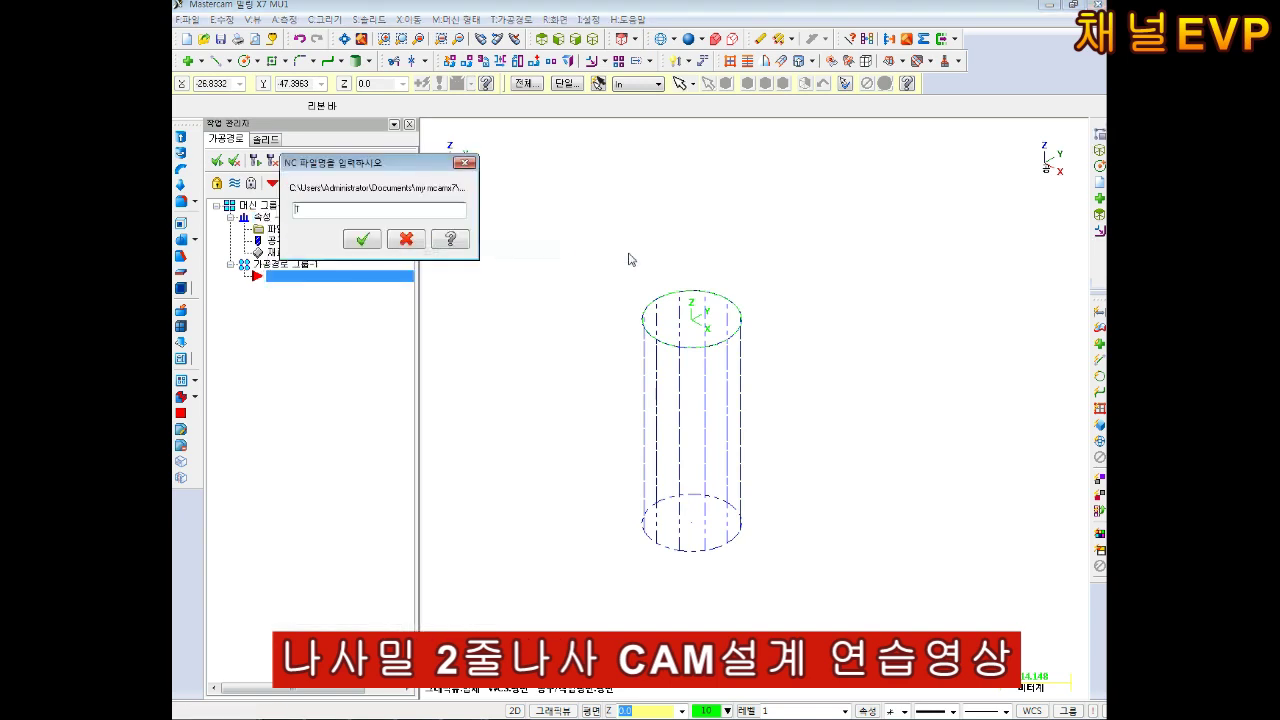
left_click(359, 244)
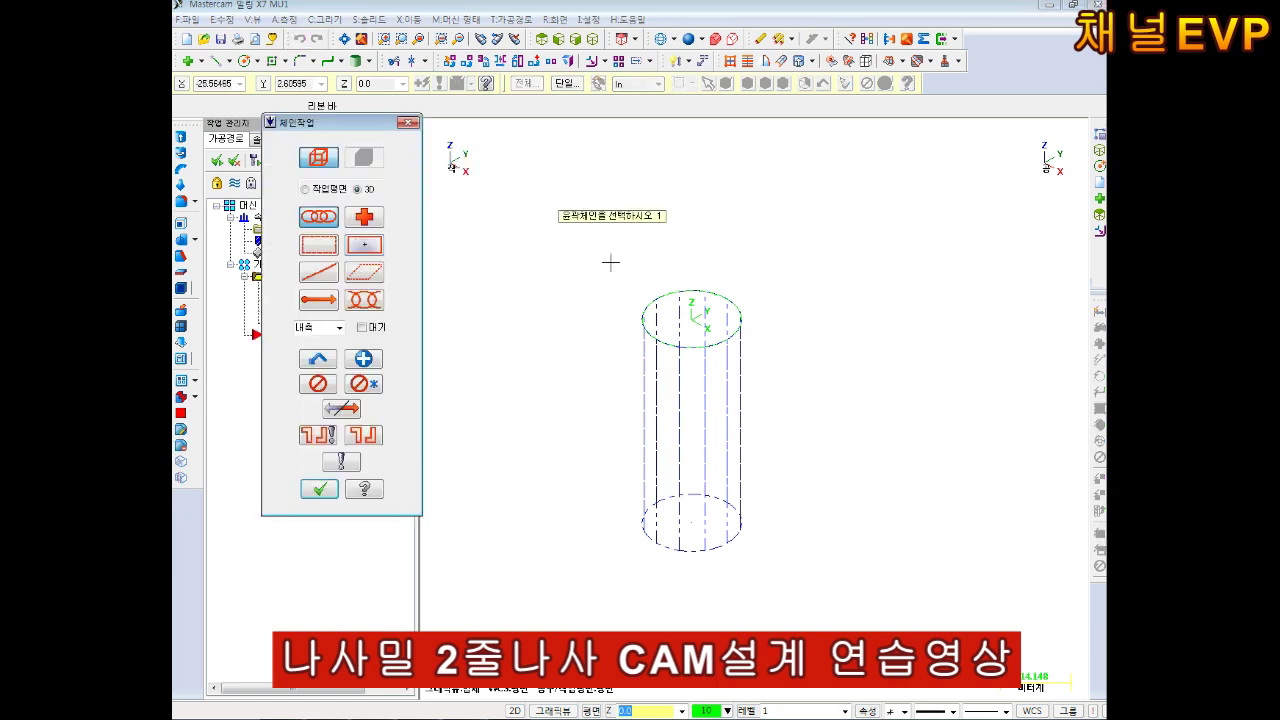
left_click(647, 299)
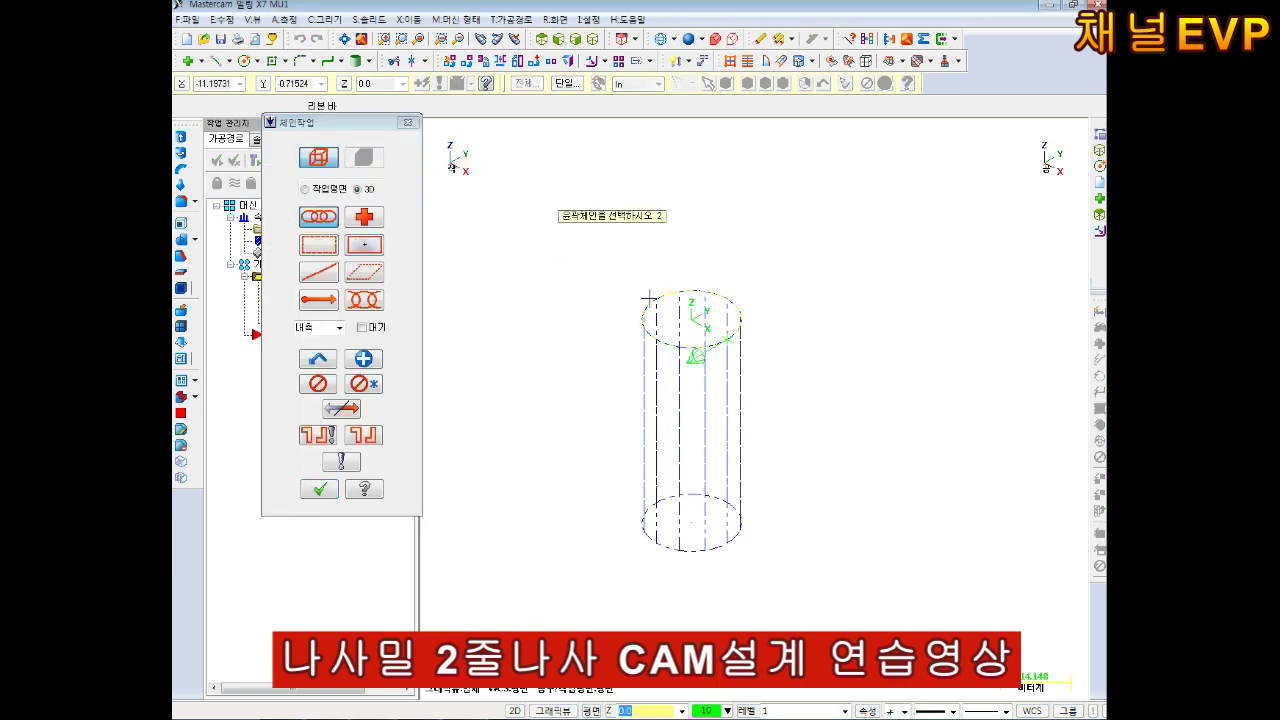
left_click(319, 488)
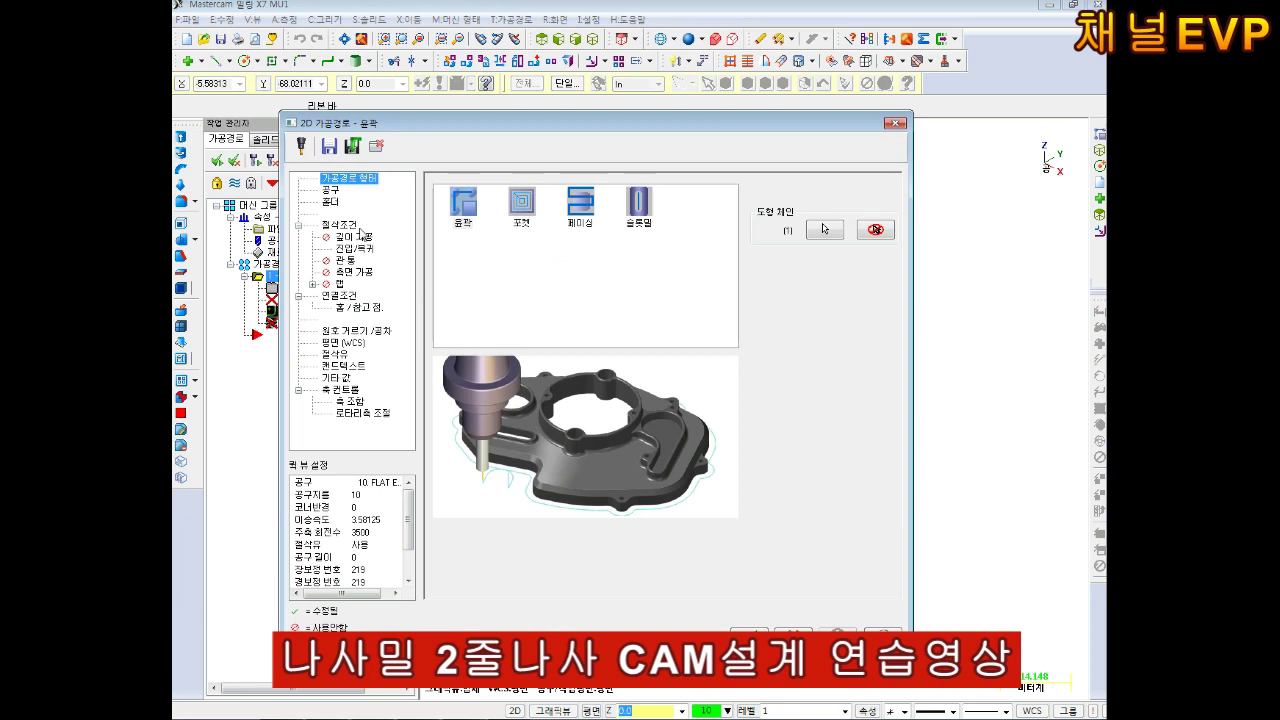
left_click(330, 189)
- Create a new 10 mm Chamfer Mill tool for the contour toolpath
right_click(463, 258)
left_click(492, 292)
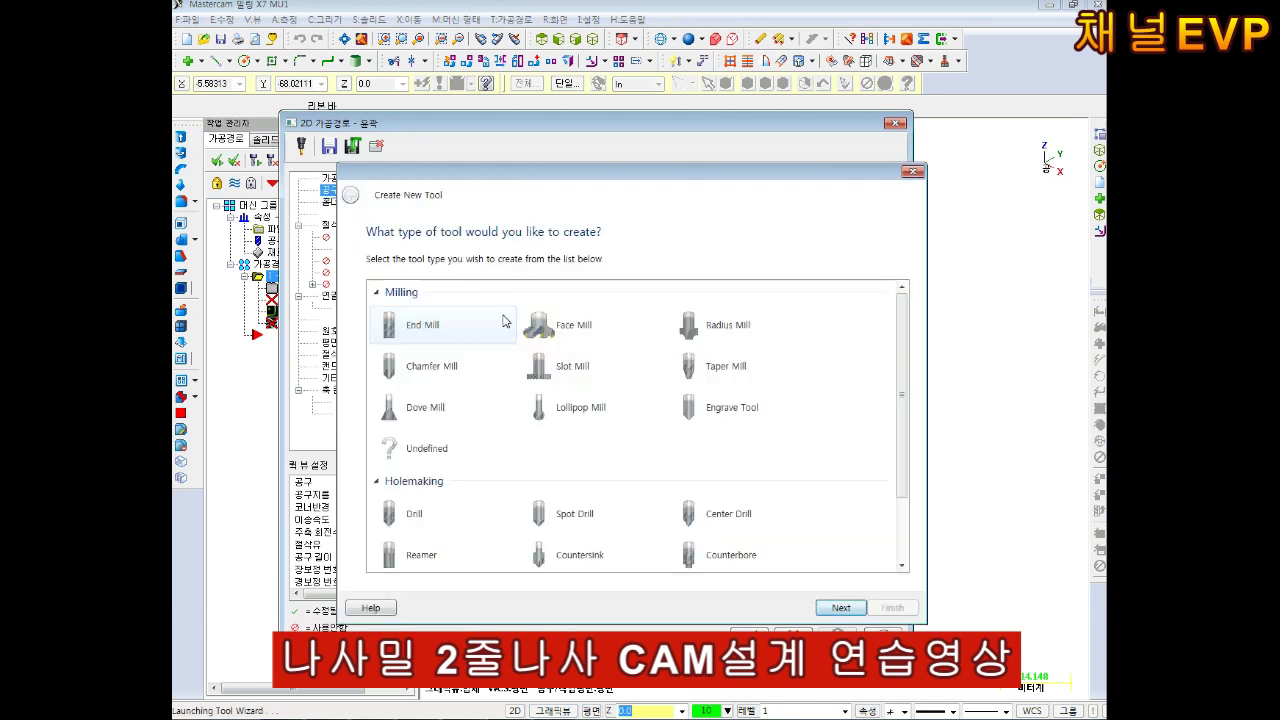
left_click(503, 320)
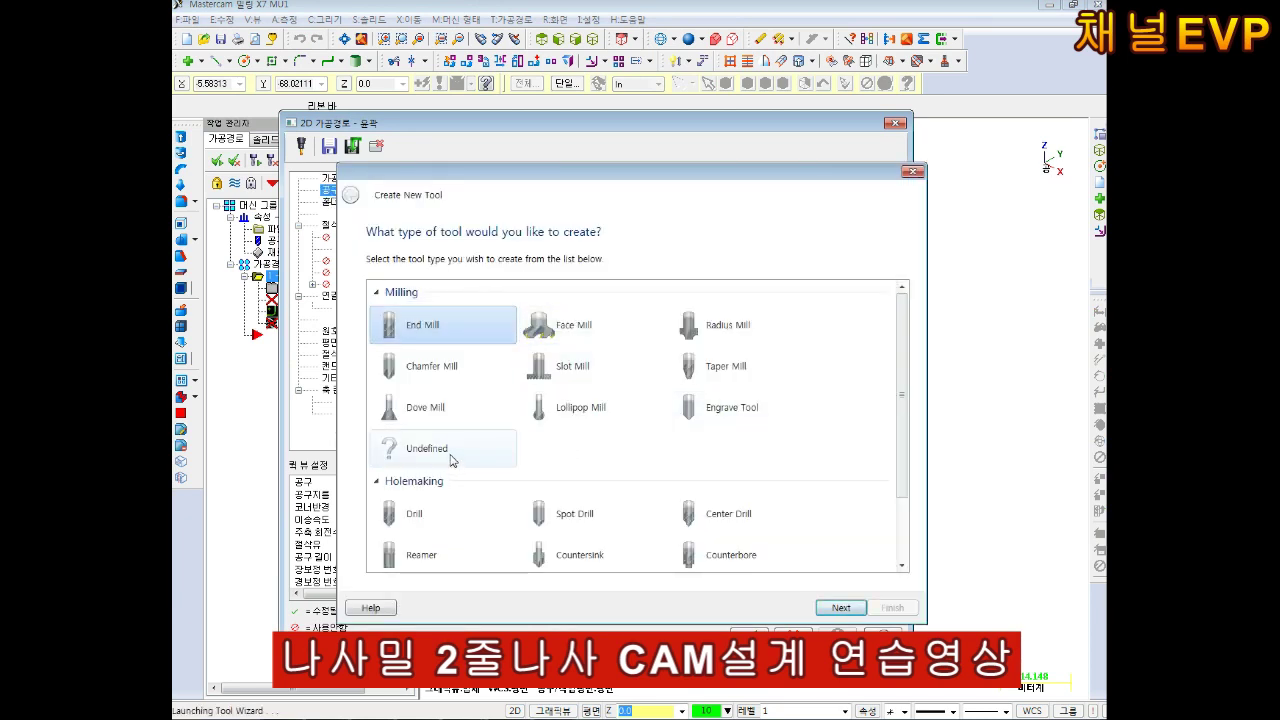
left_click(430, 366)
left_click(841, 608)
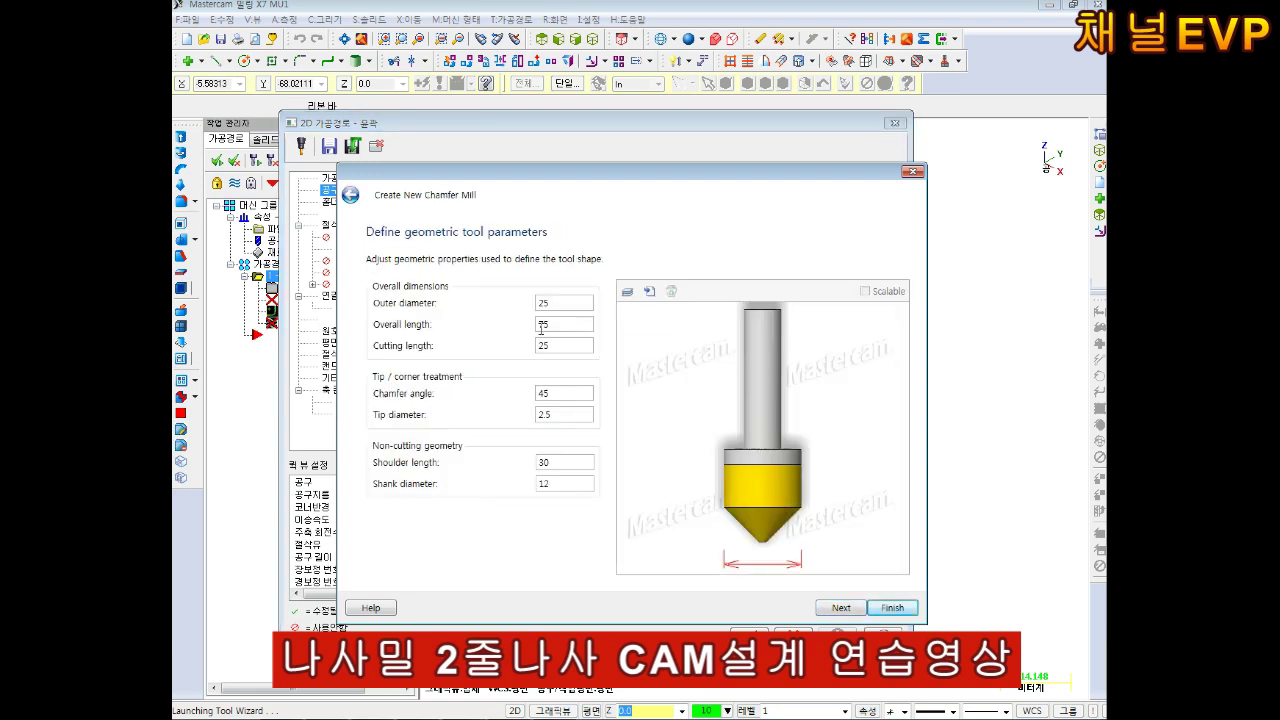
key("Tab")
key("Tab")
key("Tab")
key("Tab")
type("010")
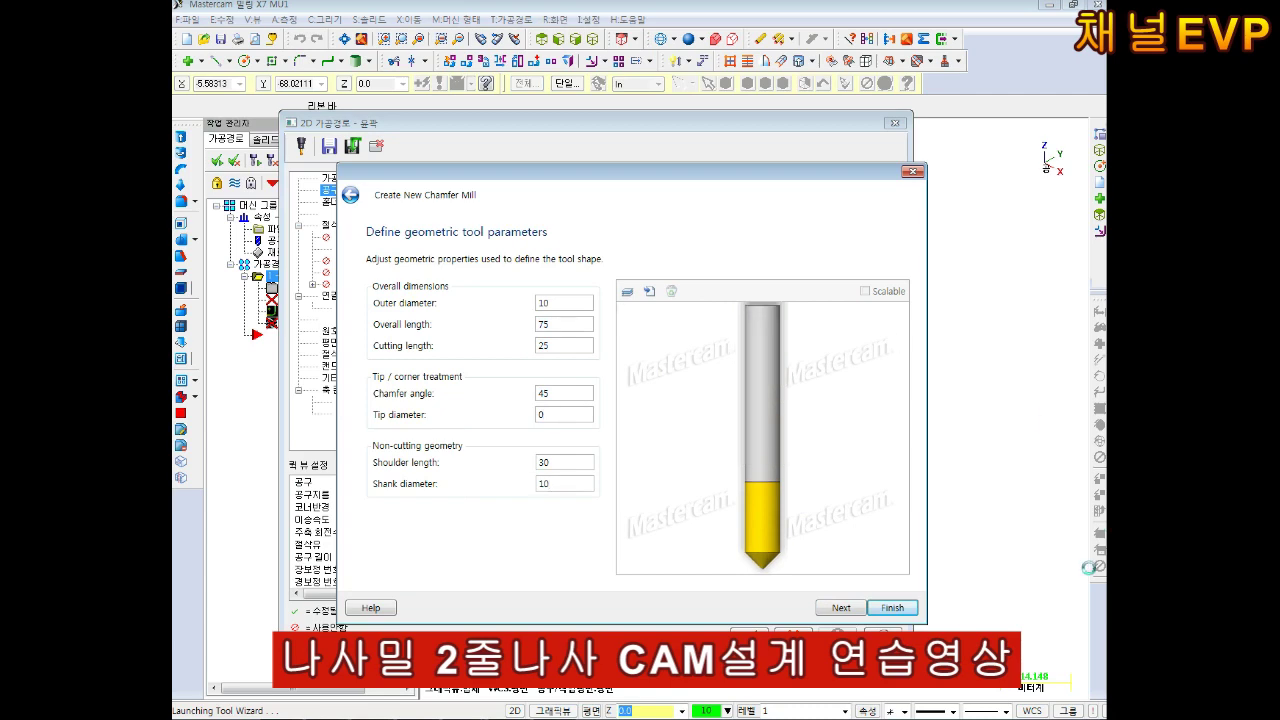
left_click(910, 610)
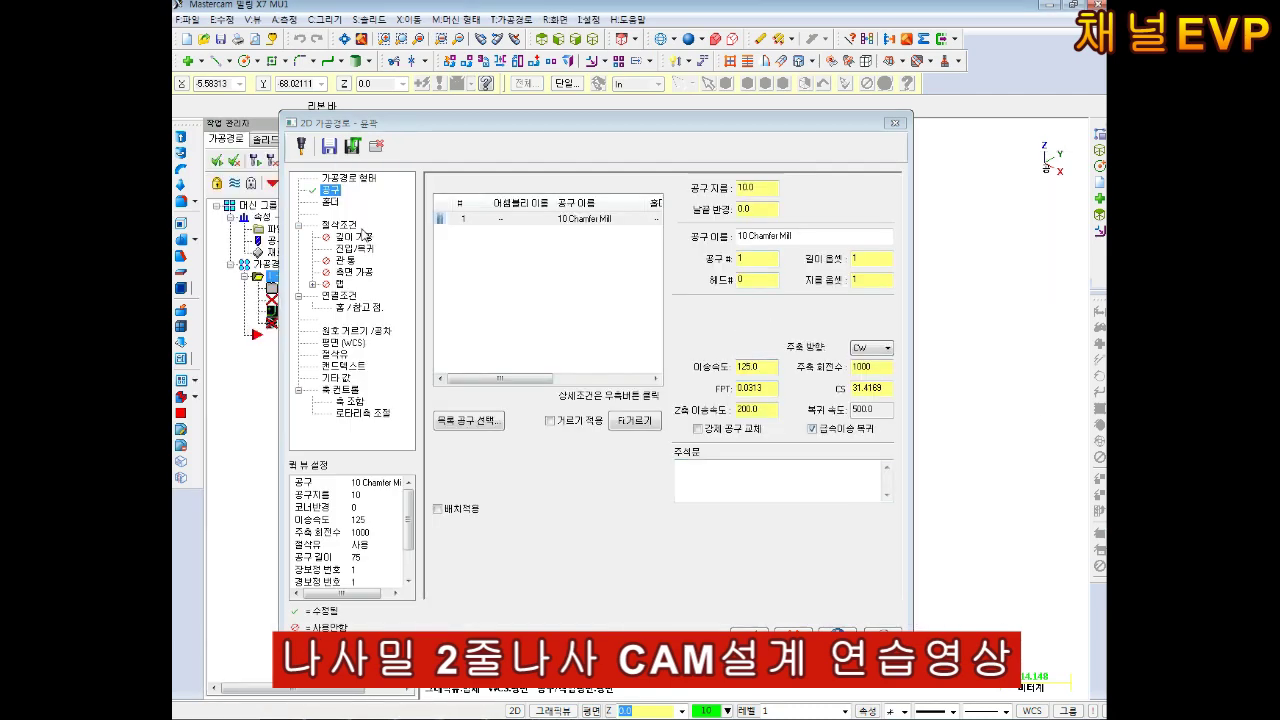
double_click(745, 366)
- Set the feed rate to 1000 and change the contour type to 2D chamfer
type("1000")
key("Tab")
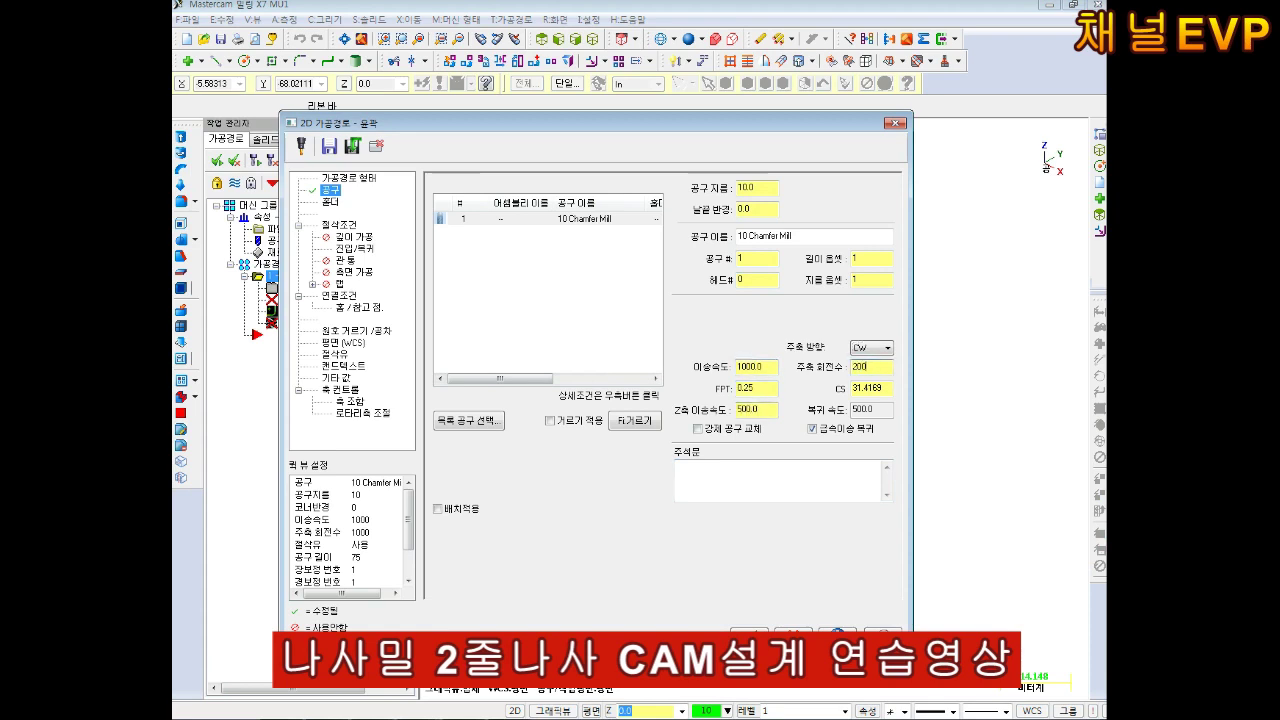
left_click(338, 225)
left_click(800, 214)
left_click(775, 240)
double_click(826, 272)
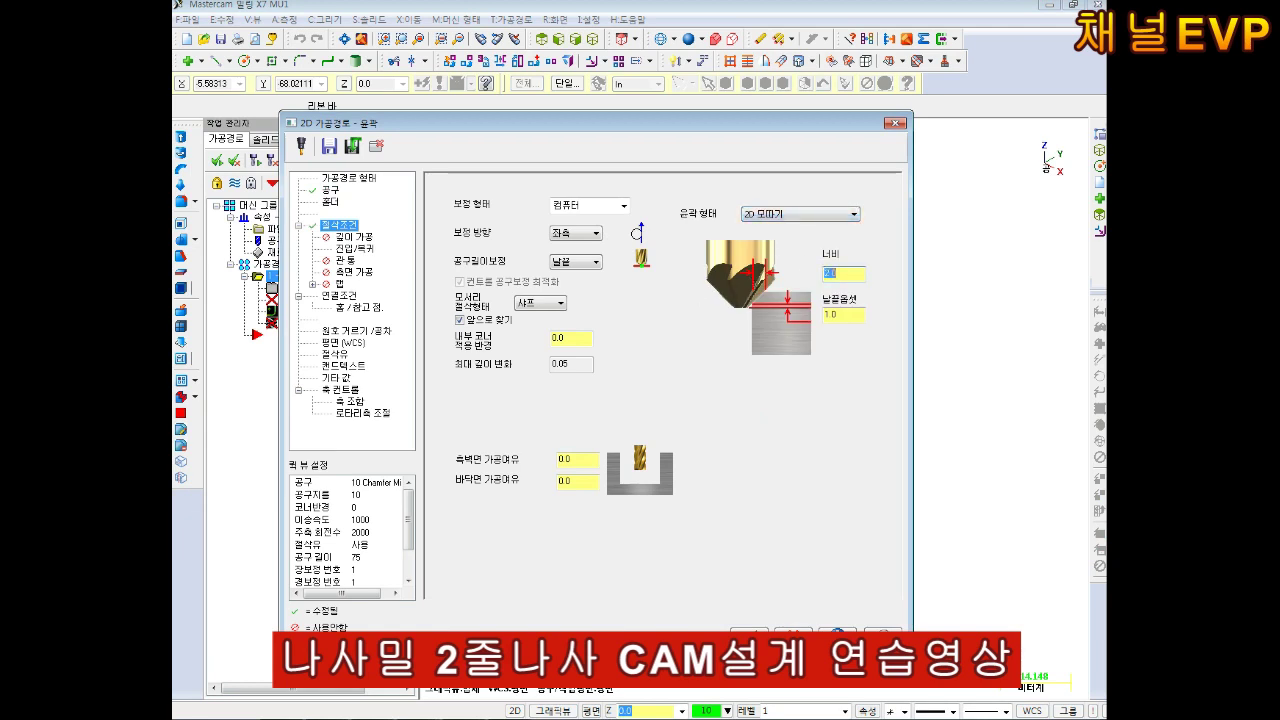
- Shorten the entry arc to 5.0 and copy it to the exit
left_click(356, 237)
left_click(358, 248)
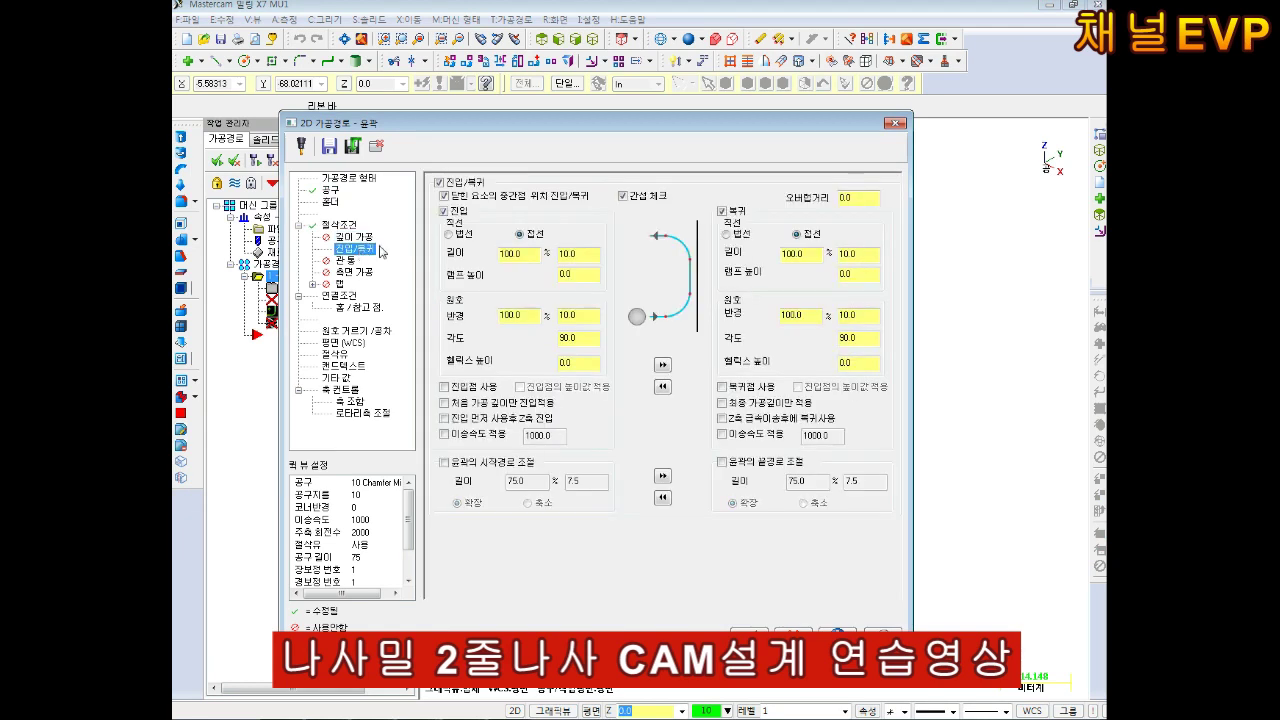
double_click(519, 315)
type("50")
left_click(662, 364)
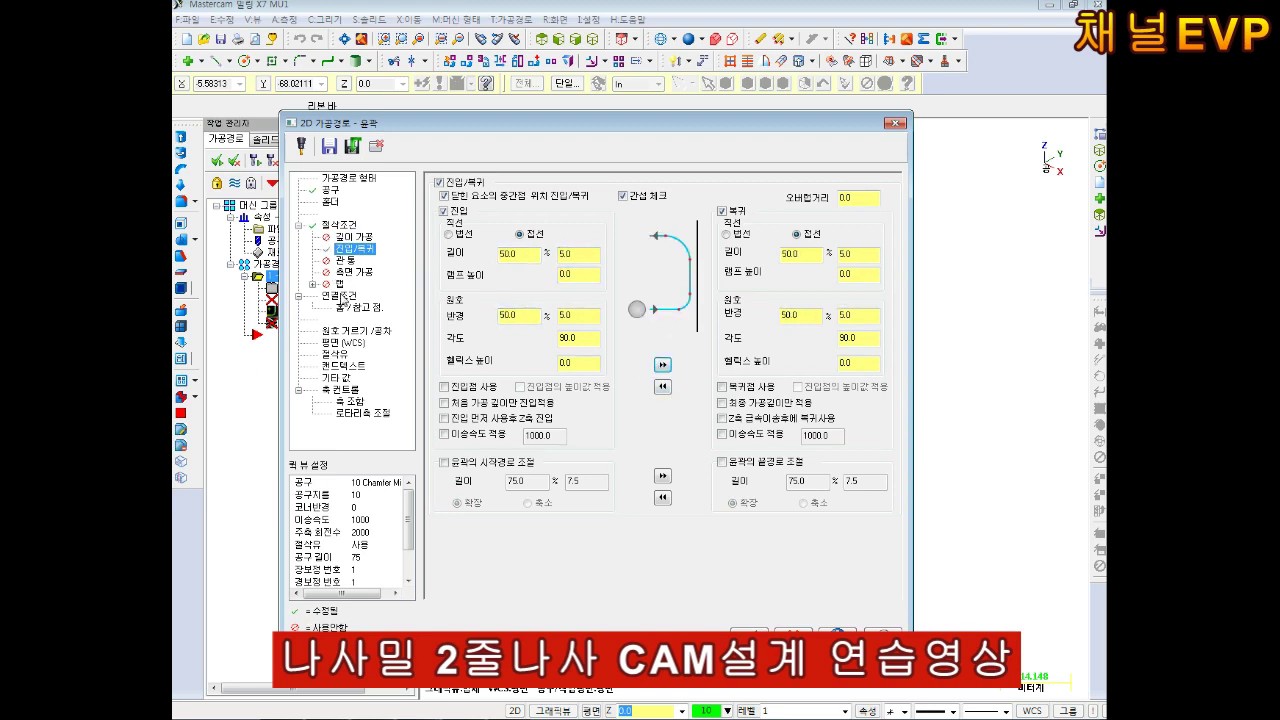
- Turn off clearance height and switch flood coolant on, then generate and verify the chamfer toolpath
left_click(340, 296)
left_click(583, 282)
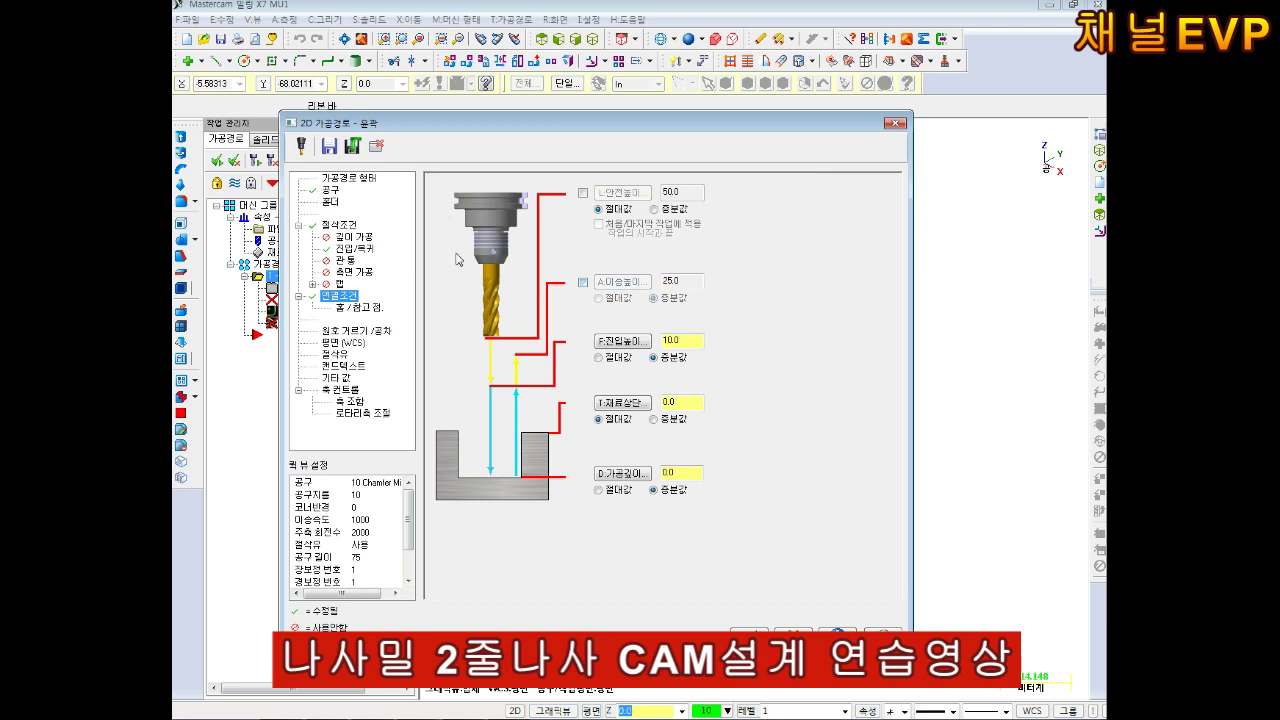
left_click(336, 354)
left_click(677, 263)
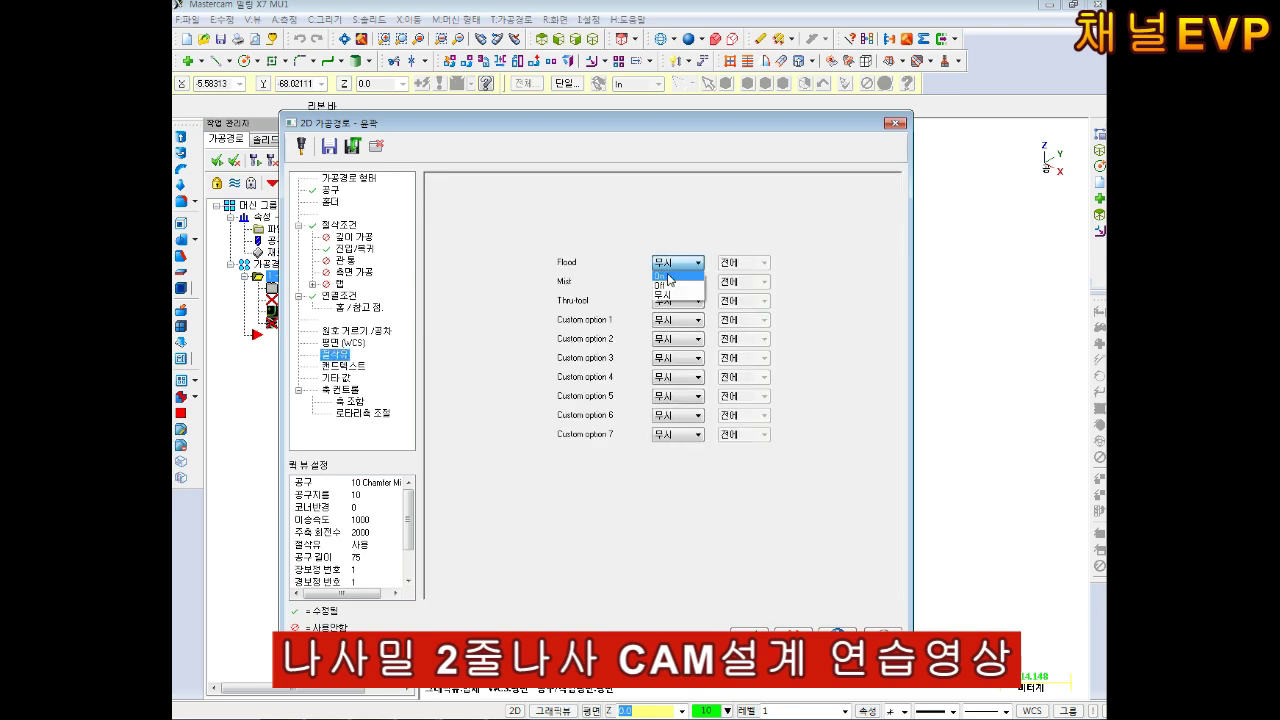
left_click(668, 282)
left_click(749, 630)
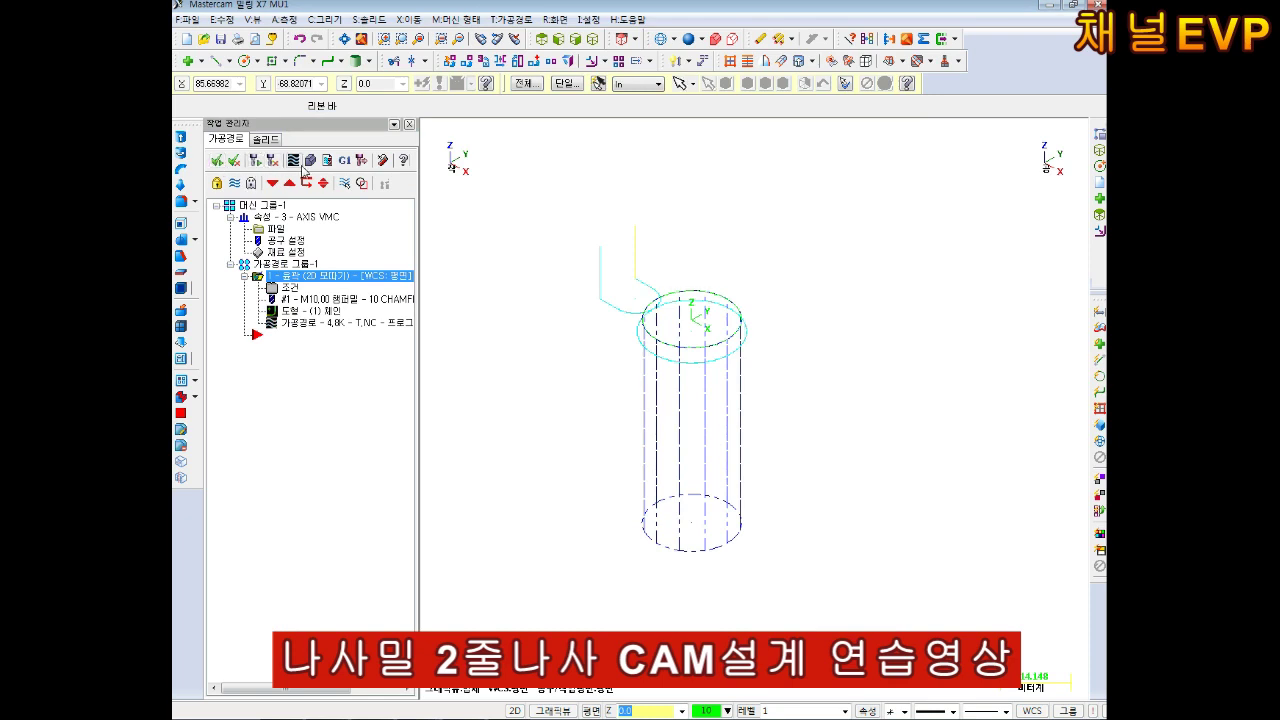
left_click(310, 168)
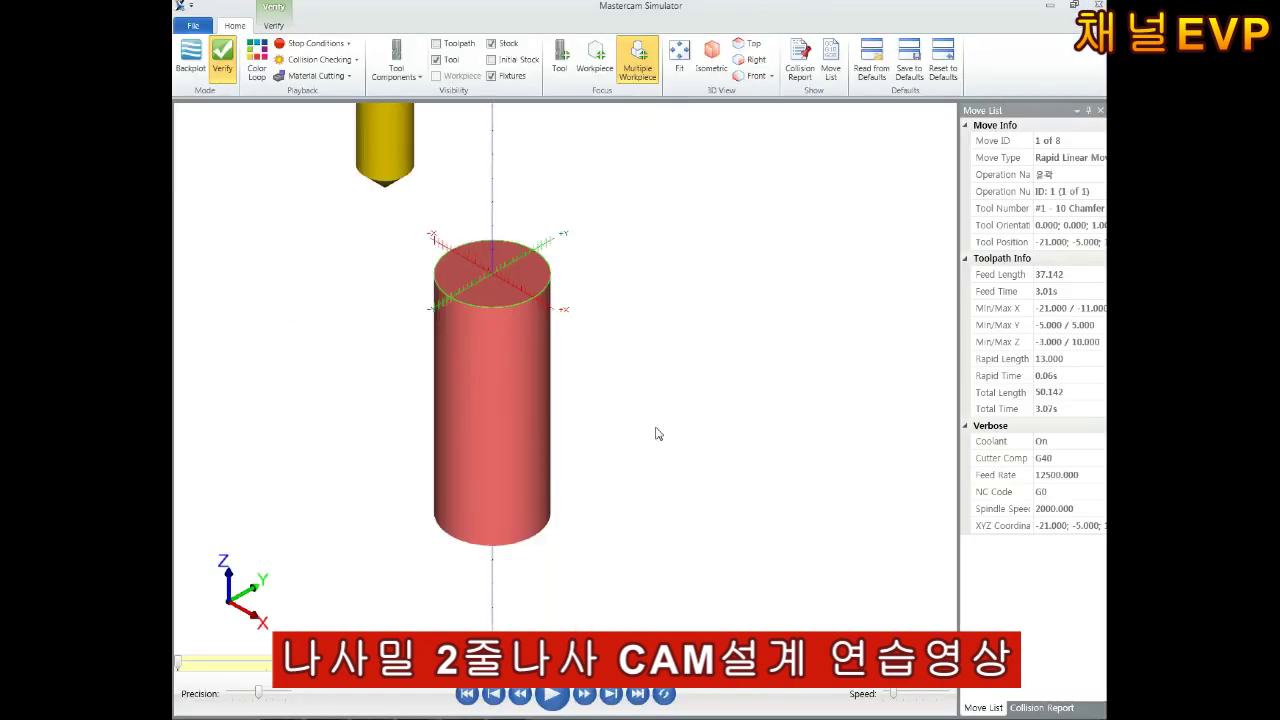
- Play the simulation, then orbit the cylinder to inspect the chamfer ring on its top edge
scroll(754, 536, "up", 1)
scroll(580, 401, "up", 1)
scroll(641, 479, "up", 1)
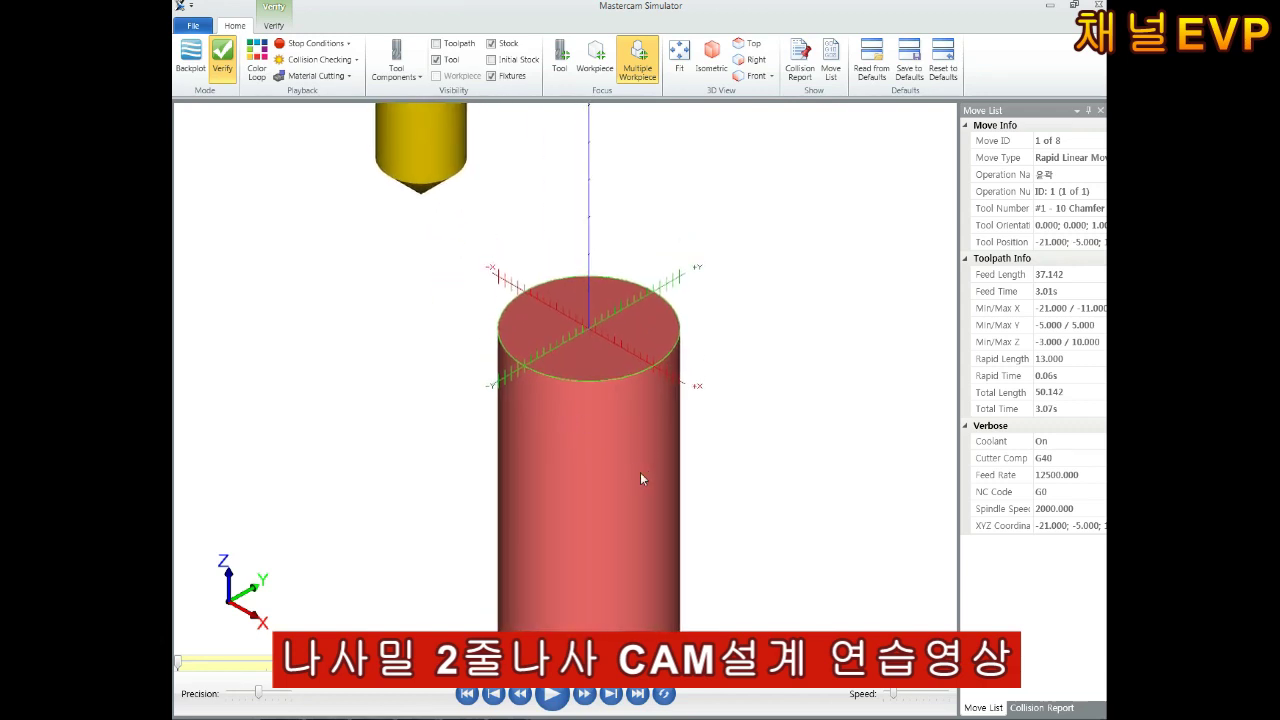
left_click(549, 697)
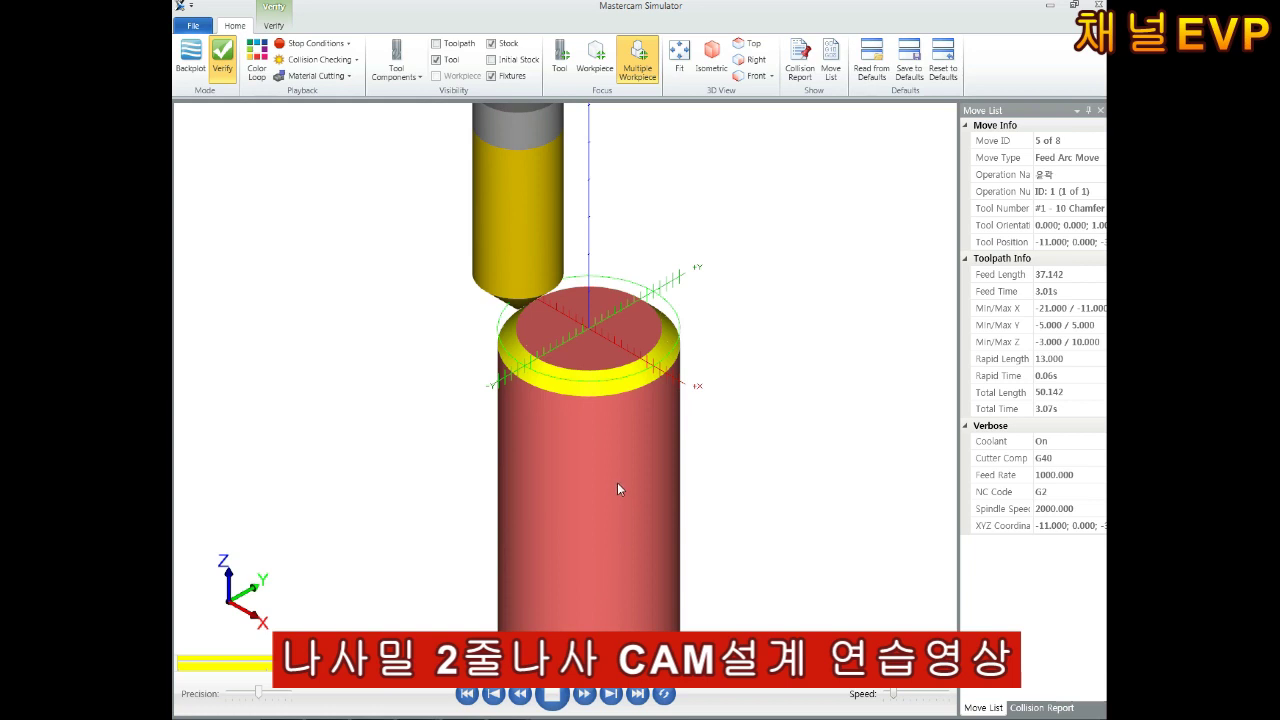
mouse_move(603, 451)
middle_mouse_down()
mouse_move(657, 457)
mouse_move(607, 481)
mouse_move(660, 449)
middle_mouse_up()
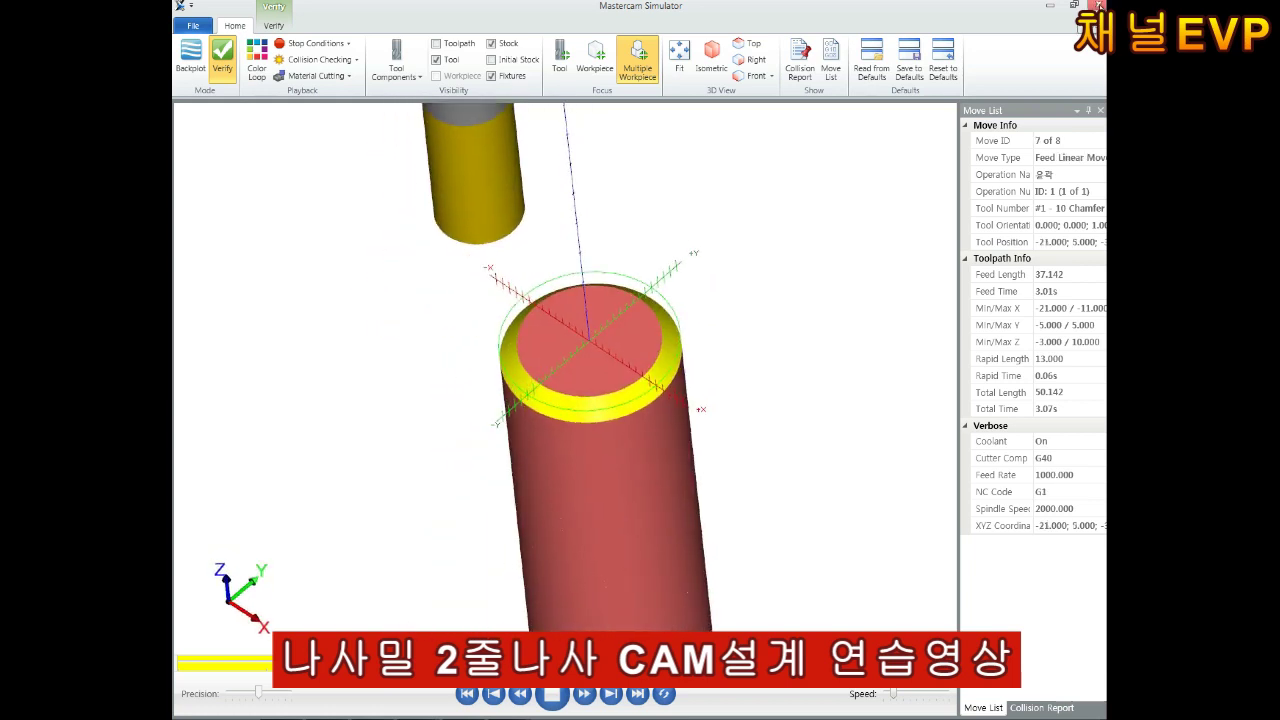
mouse_move(637, 355)
middle_mouse_down()
mouse_move(633, 456)
mouse_move(669, 461)
middle_mouse_up()
mouse_move(653, 415)
middle_mouse_down()
mouse_move(651, 333)
mouse_move(690, 340)
middle_mouse_up()
key("alt")
- Close the simulator, hide toolpaths, and merge the 나사 drawing from the 2021-07-23-1 folder
key("alt+F4")
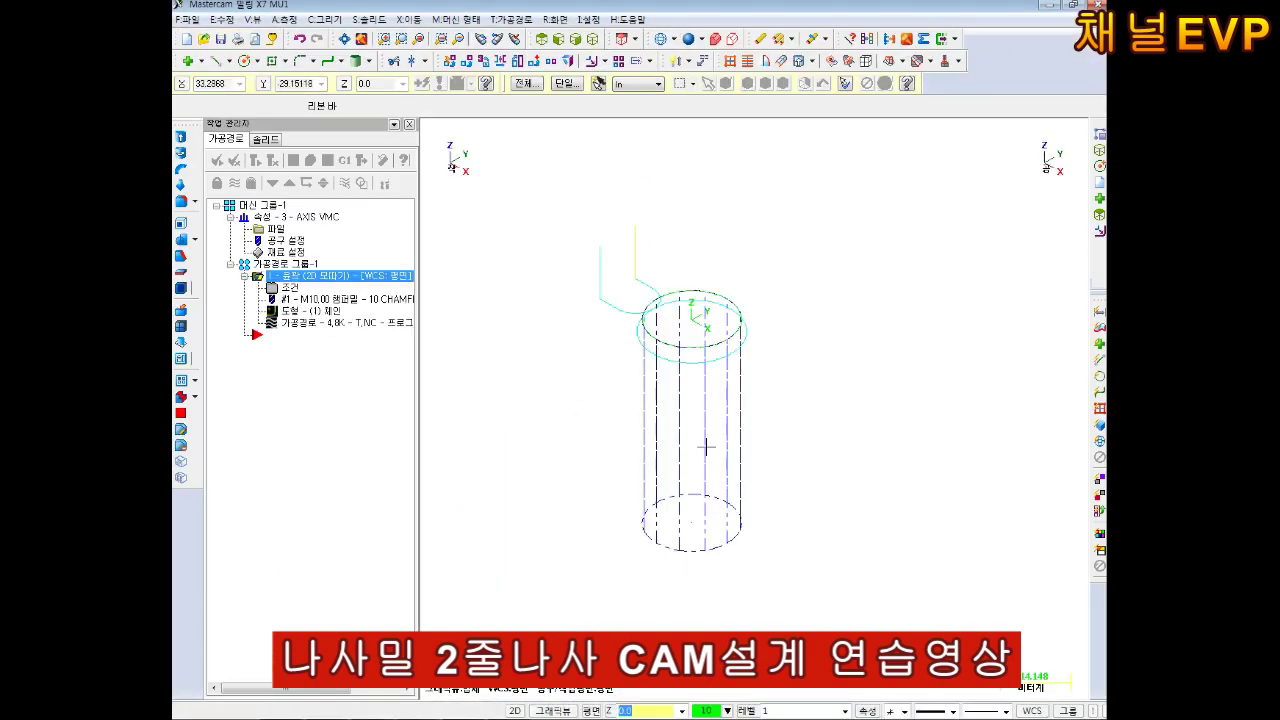
left_click(234, 183)
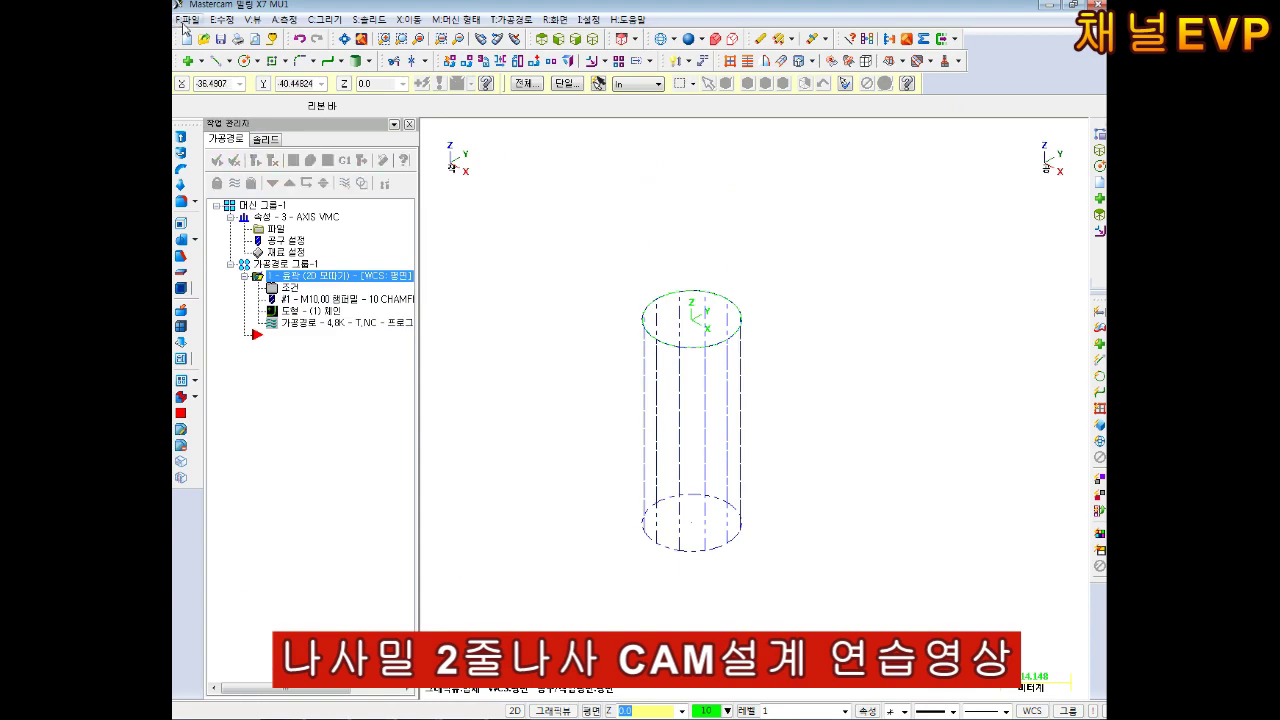
left_click(187, 19)
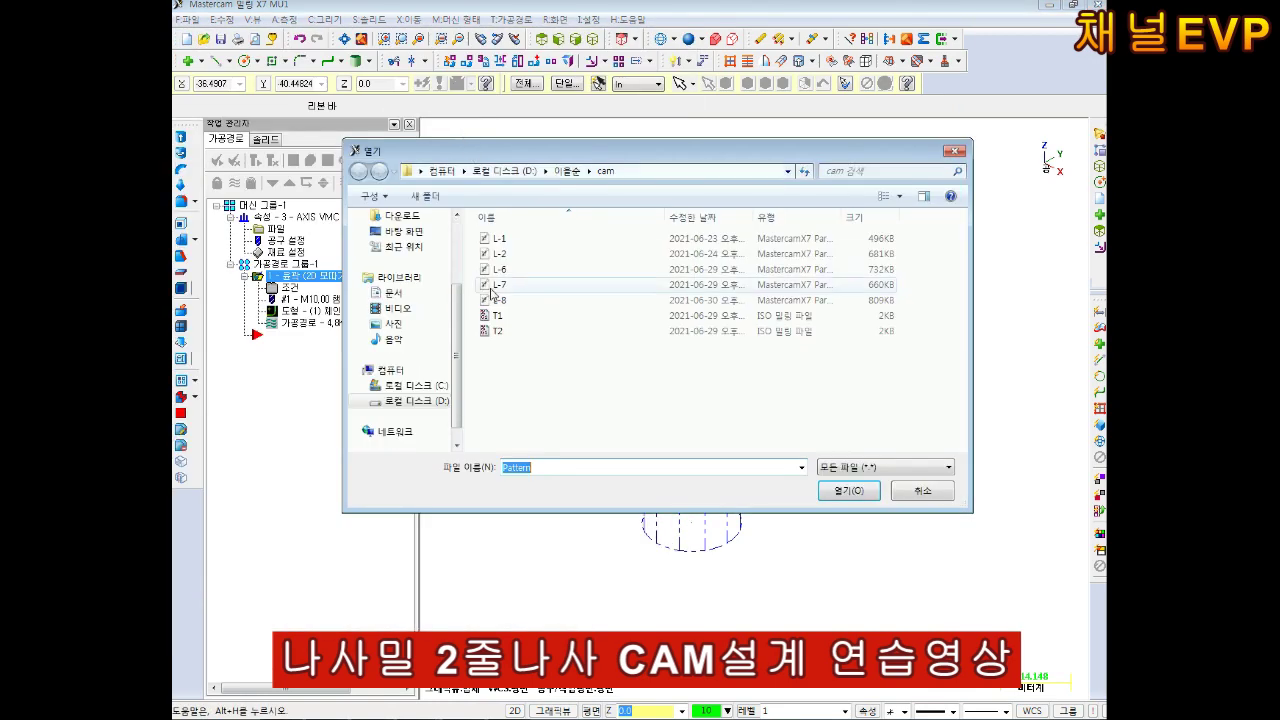
left_click(410, 400)
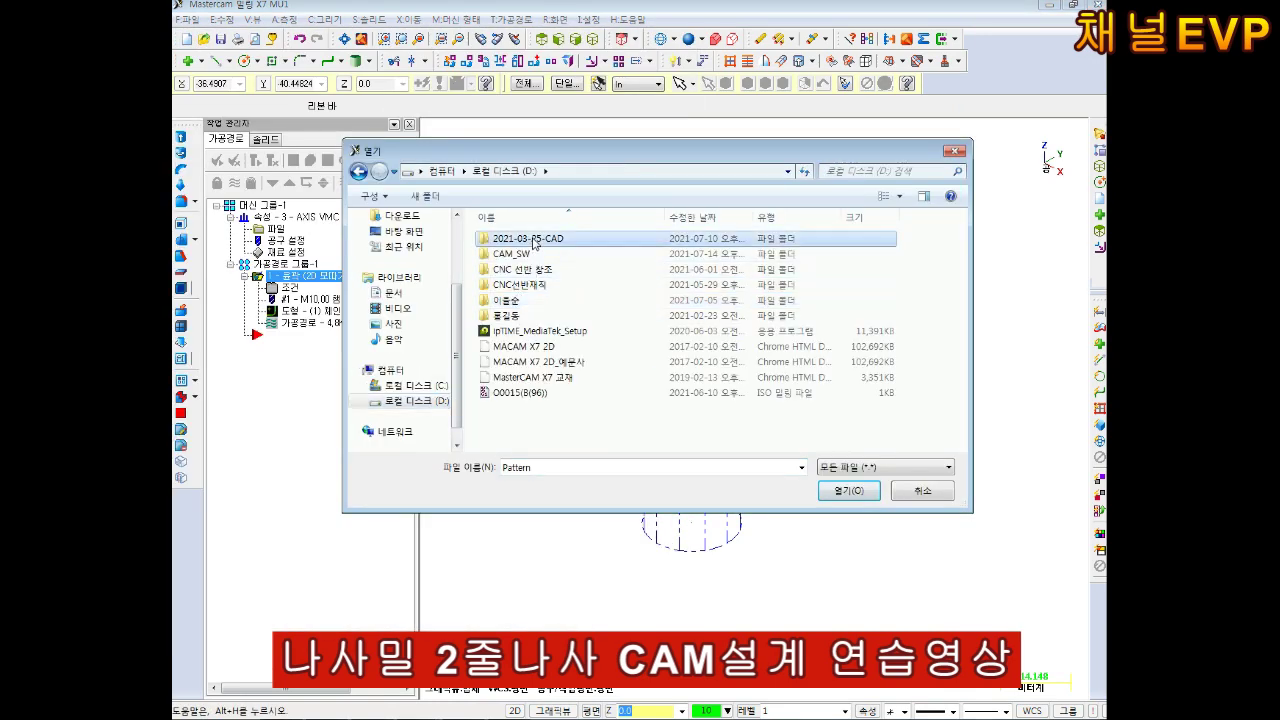
double_click(520, 238)
double_click(520, 315)
scroll(580, 344, "down", 5)
scroll(562, 370, "up", 1)
double_click(545, 284)
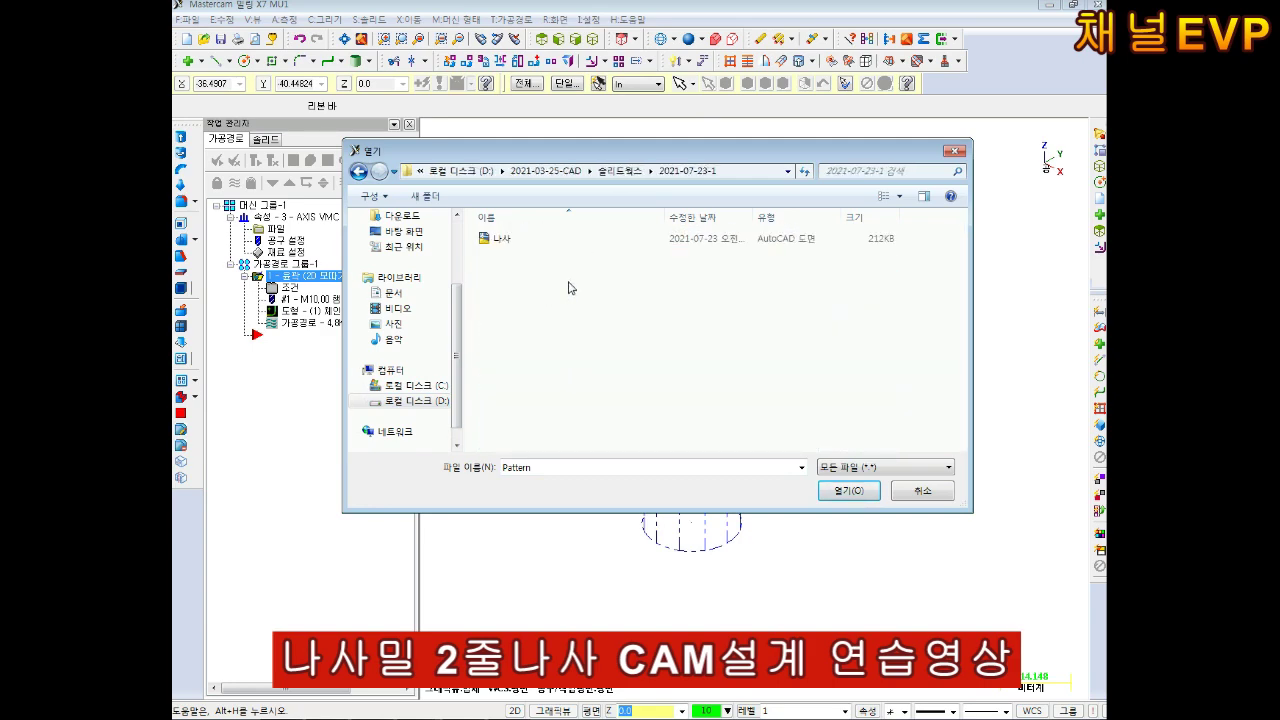
double_click(498, 243)
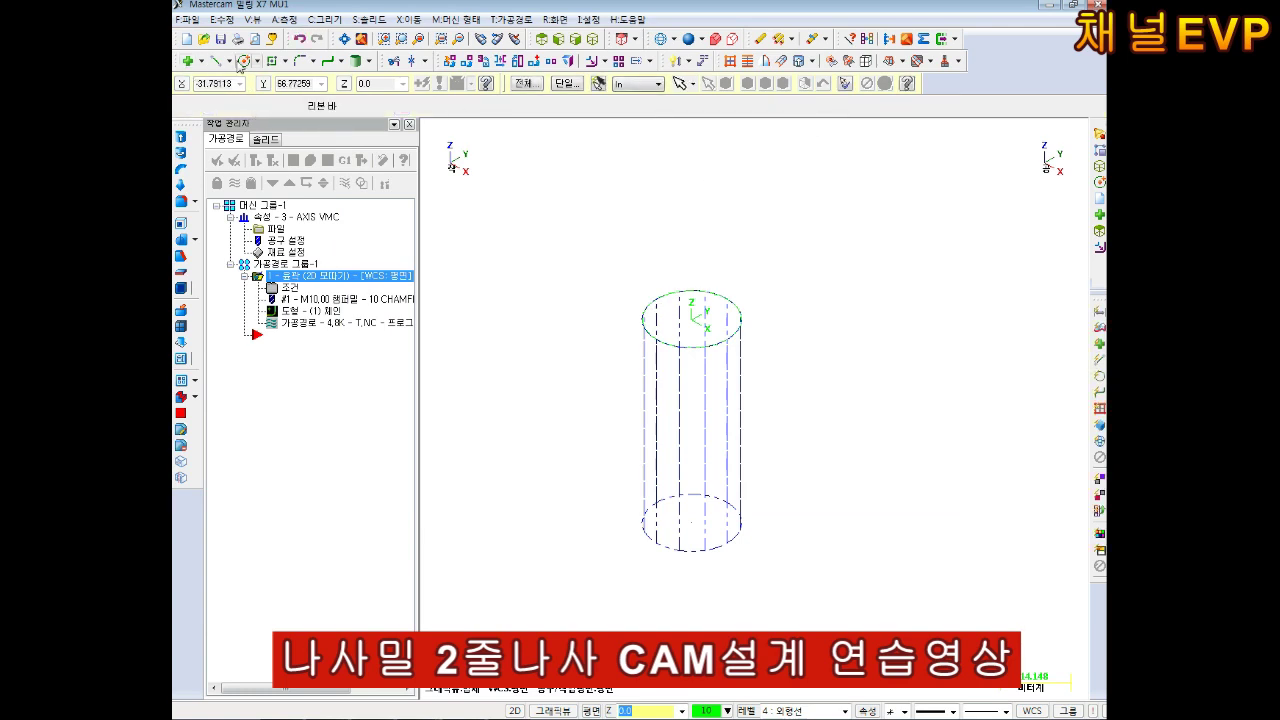
left_click(345, 40)
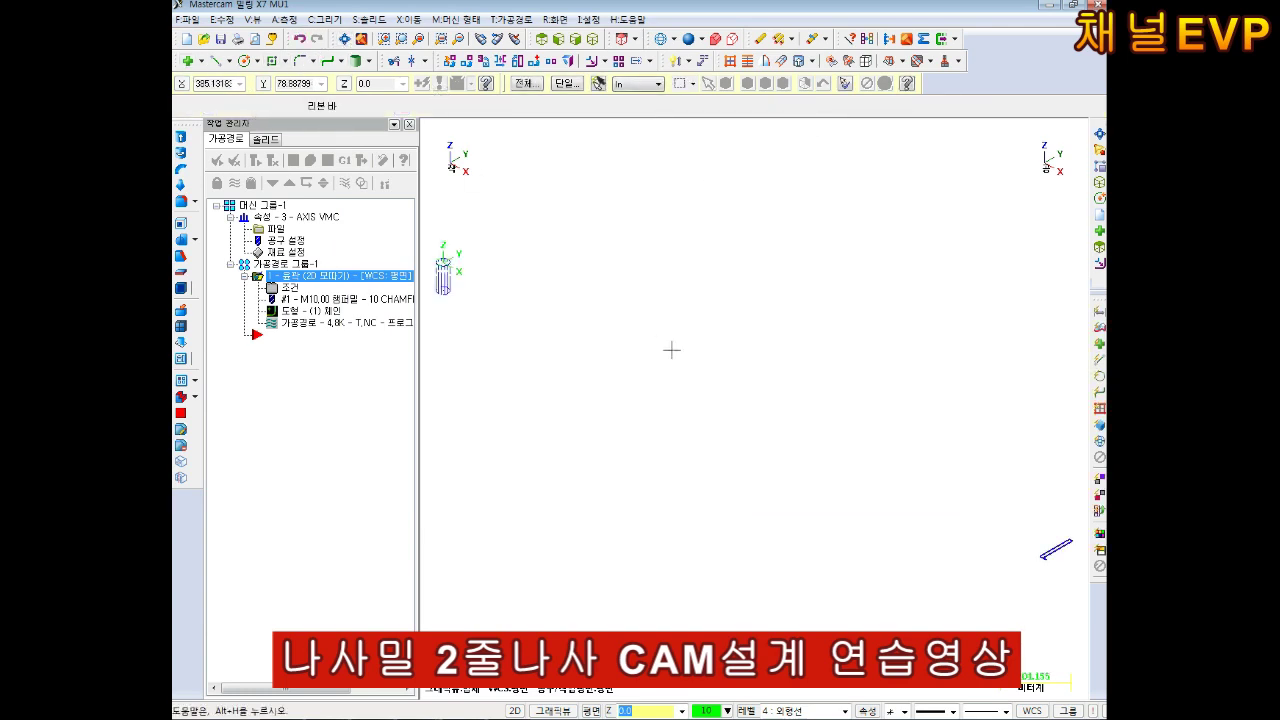
- Move the whole vertical thread profile onto level 10
left_click(543, 39)
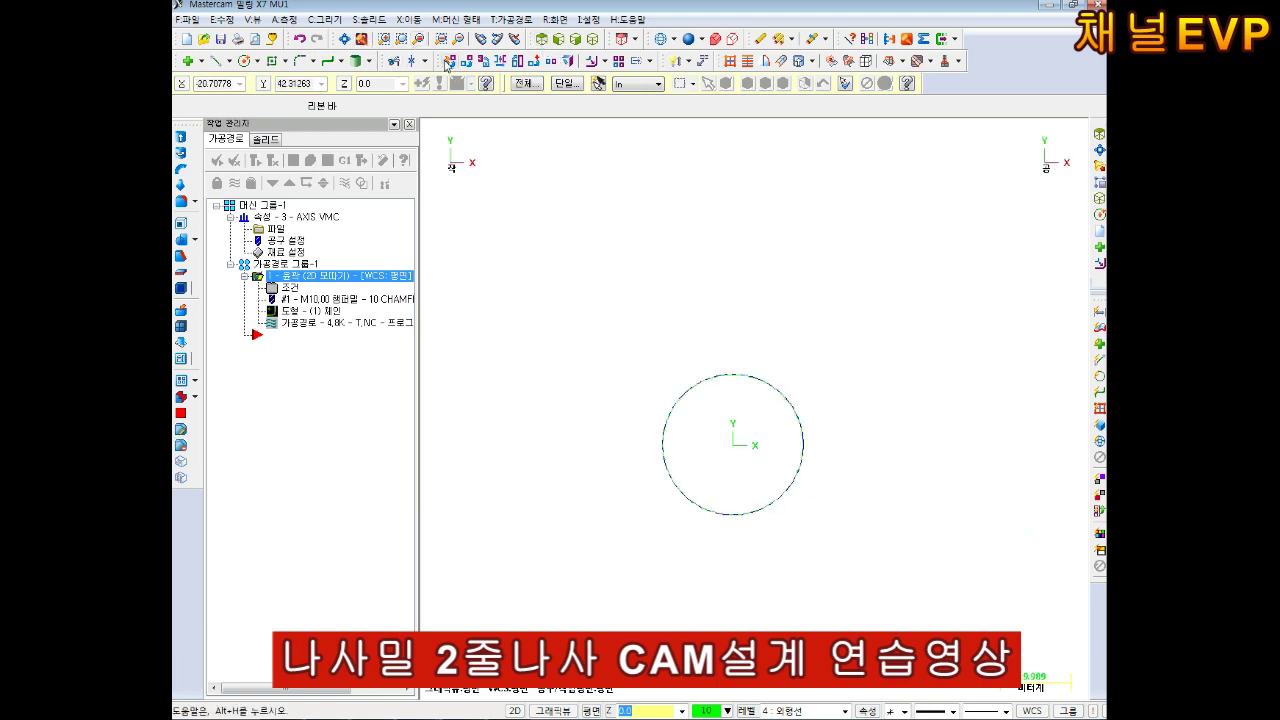
left_click(344, 40)
scroll(880, 386, "up", 2)
scroll(843, 397, "up", 3)
scroll(835, 420, "up", 1)
scroll(726, 523, "up", 1)
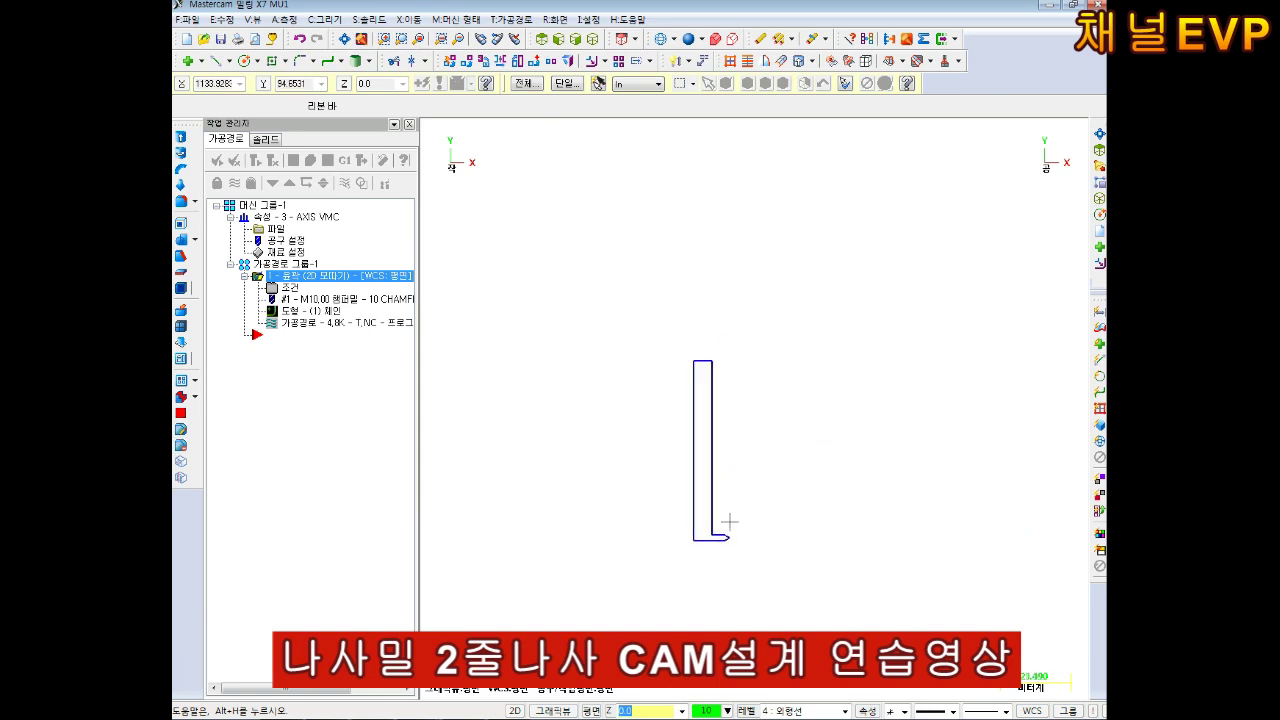
right_click(748, 710)
left_click_drag(838, 306, 586, 622)
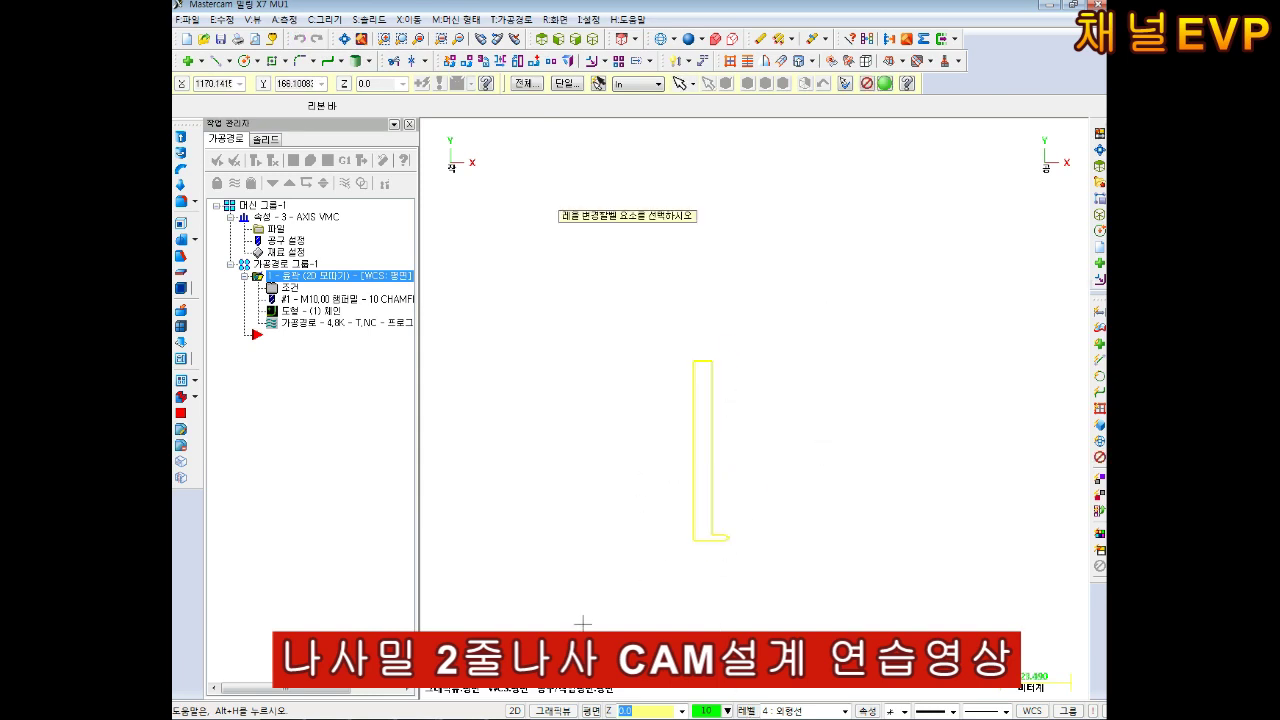
key("Return")
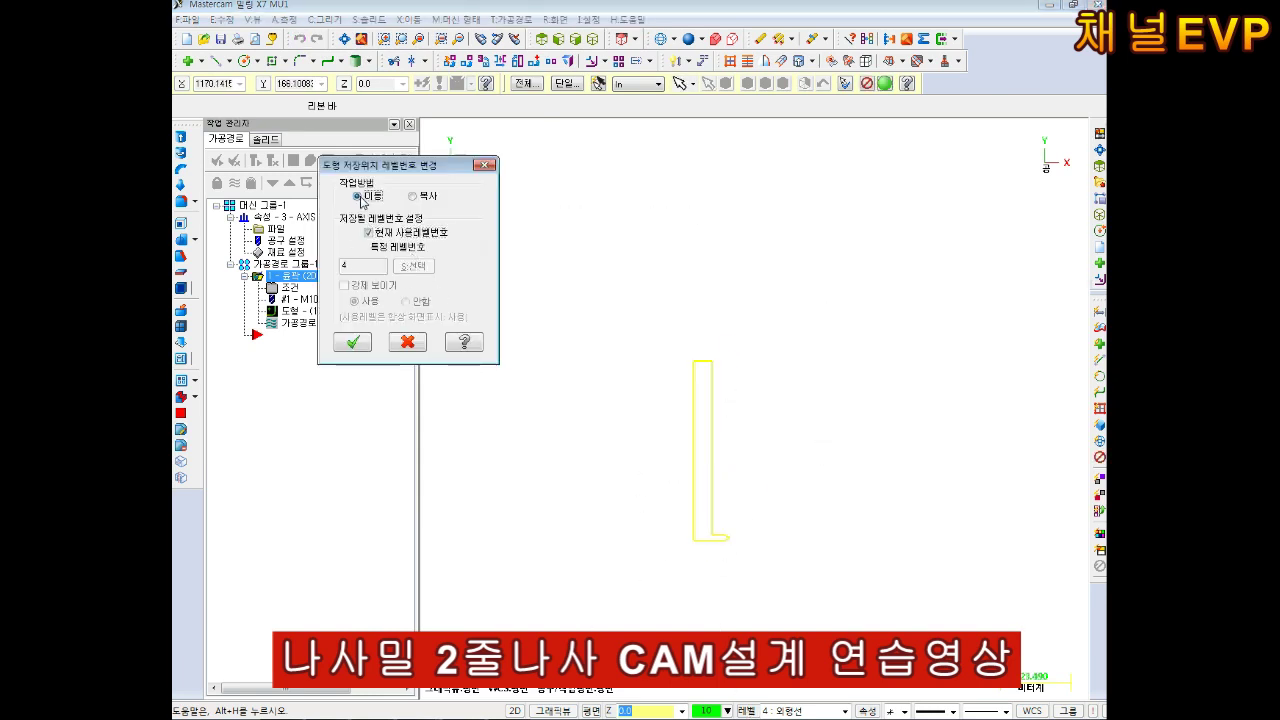
left_click(368, 232)
key("Return")
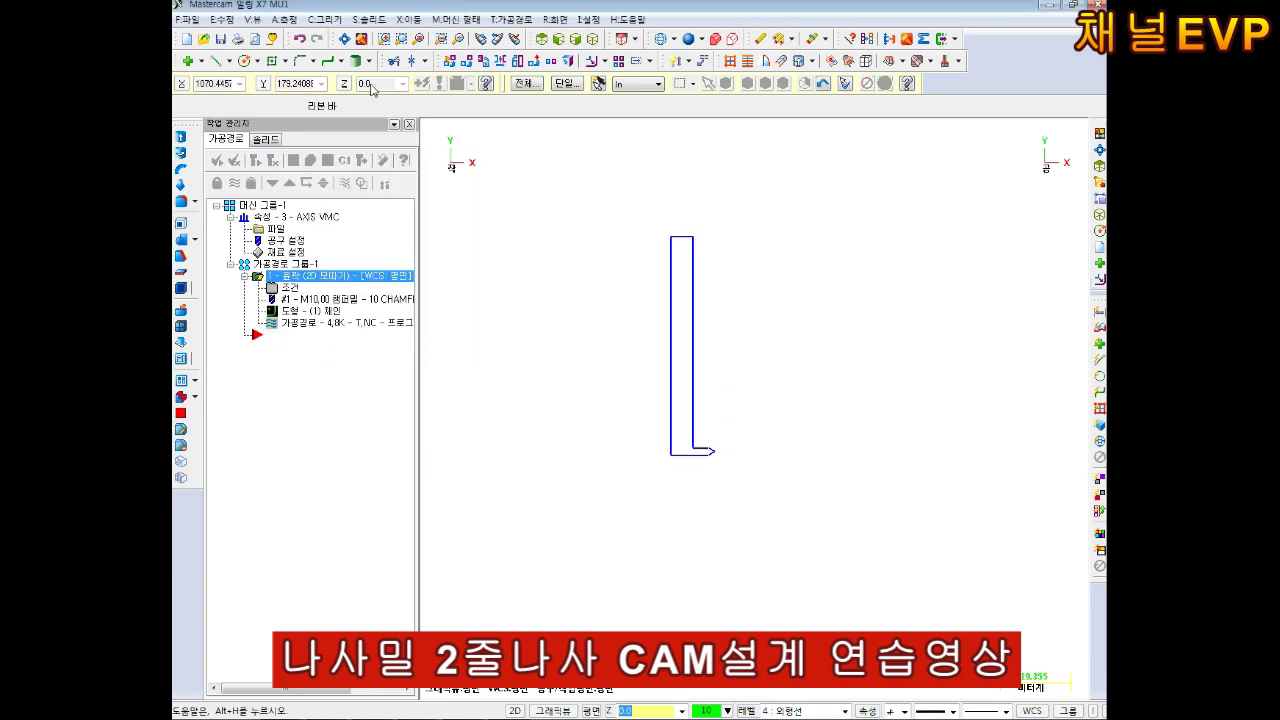
- Translate the profile from its bottom corner to the origin at the circle's centre
left_click(408, 19)
left_click(447, 38)
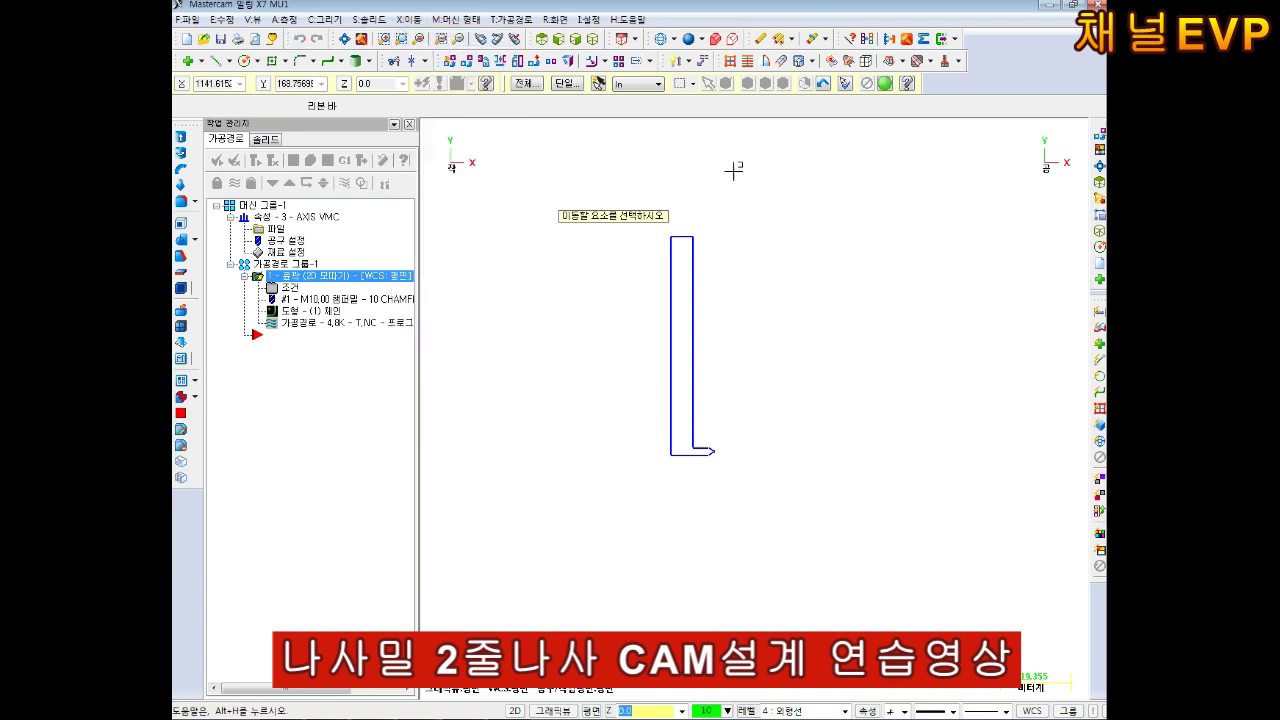
key("Return")
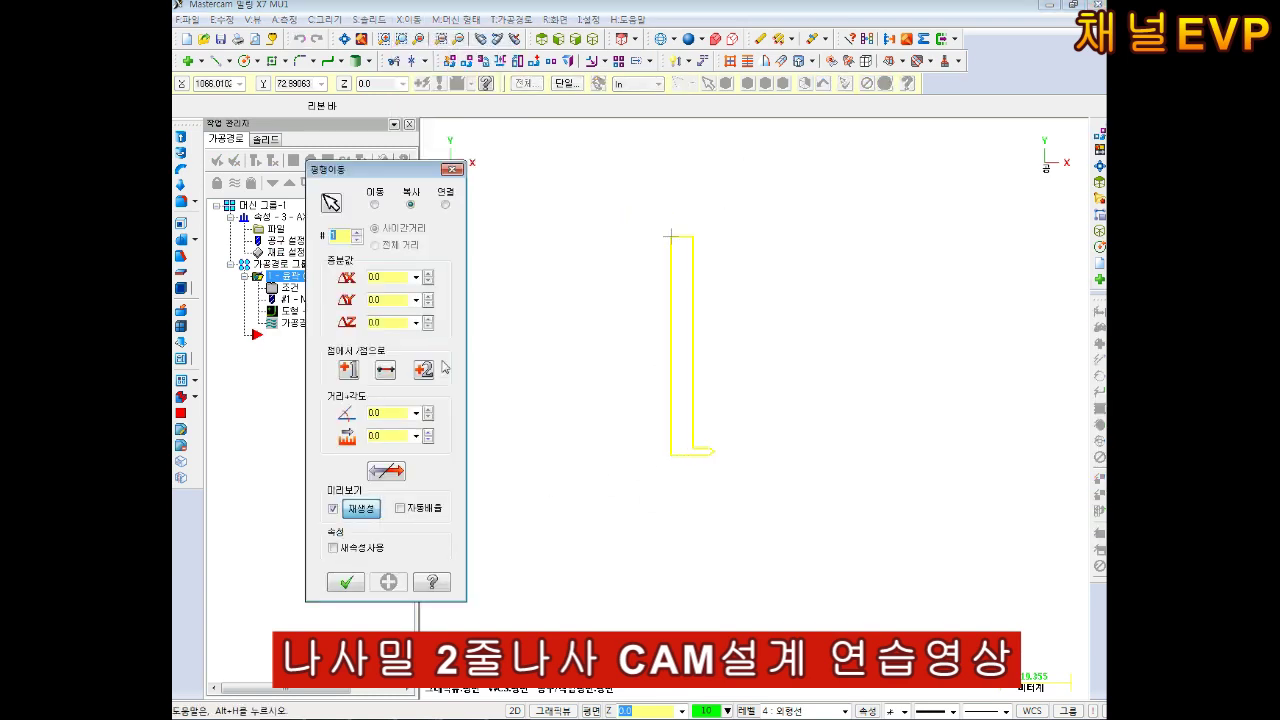
left_click(374, 205)
left_click(423, 370)
scroll(677, 449, "up", 1)
scroll(668, 465, "up", 1)
left_click(662, 454)
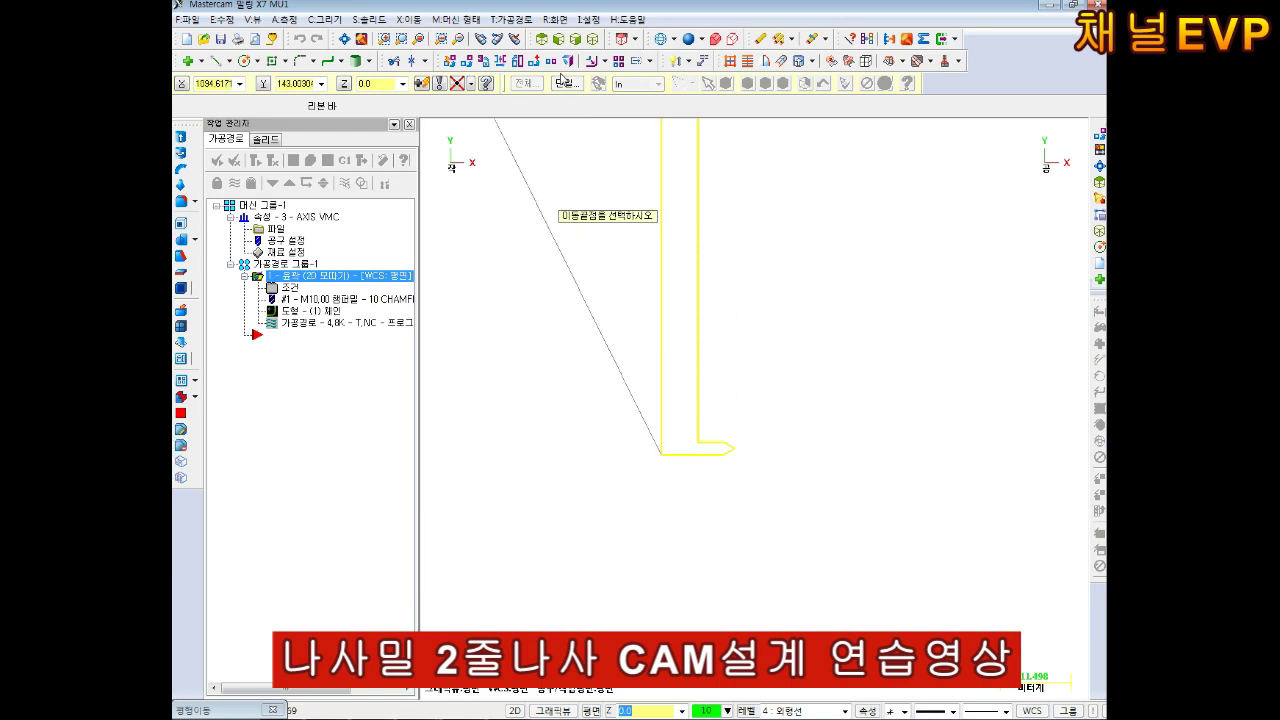
left_click(469, 85)
left_click(505, 103)
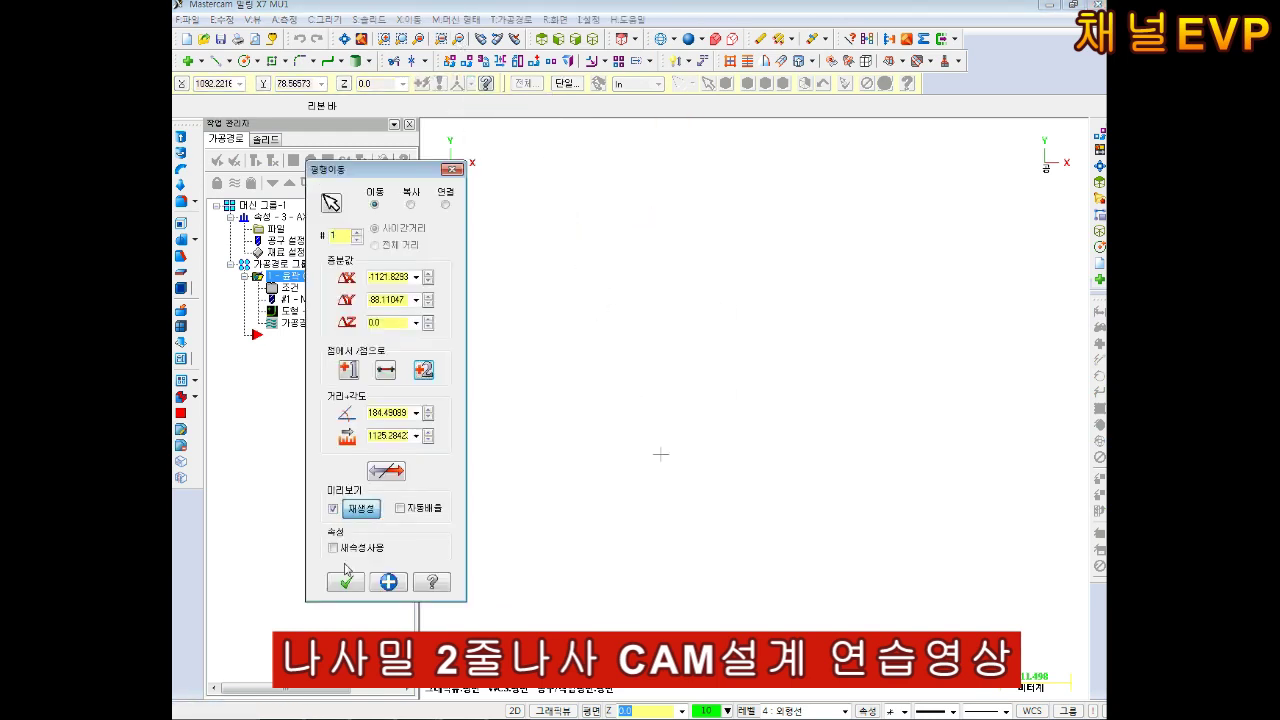
left_click(345, 582)
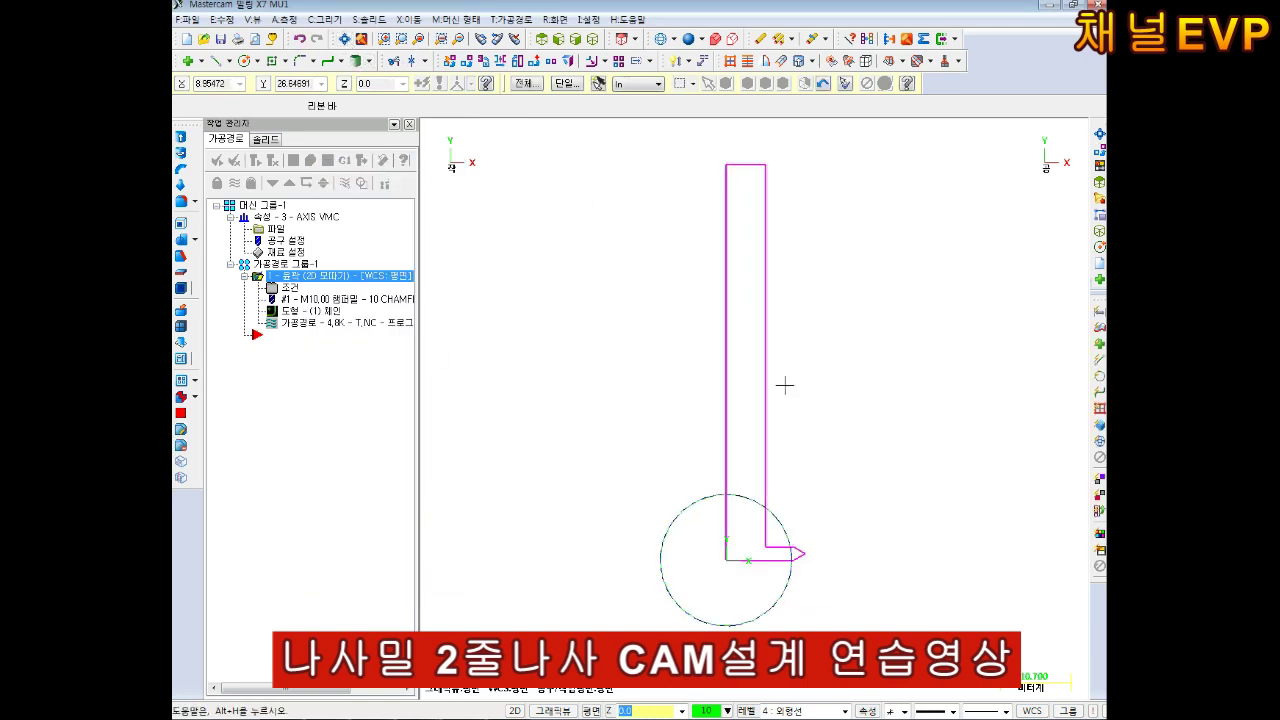
left_click(734, 388)
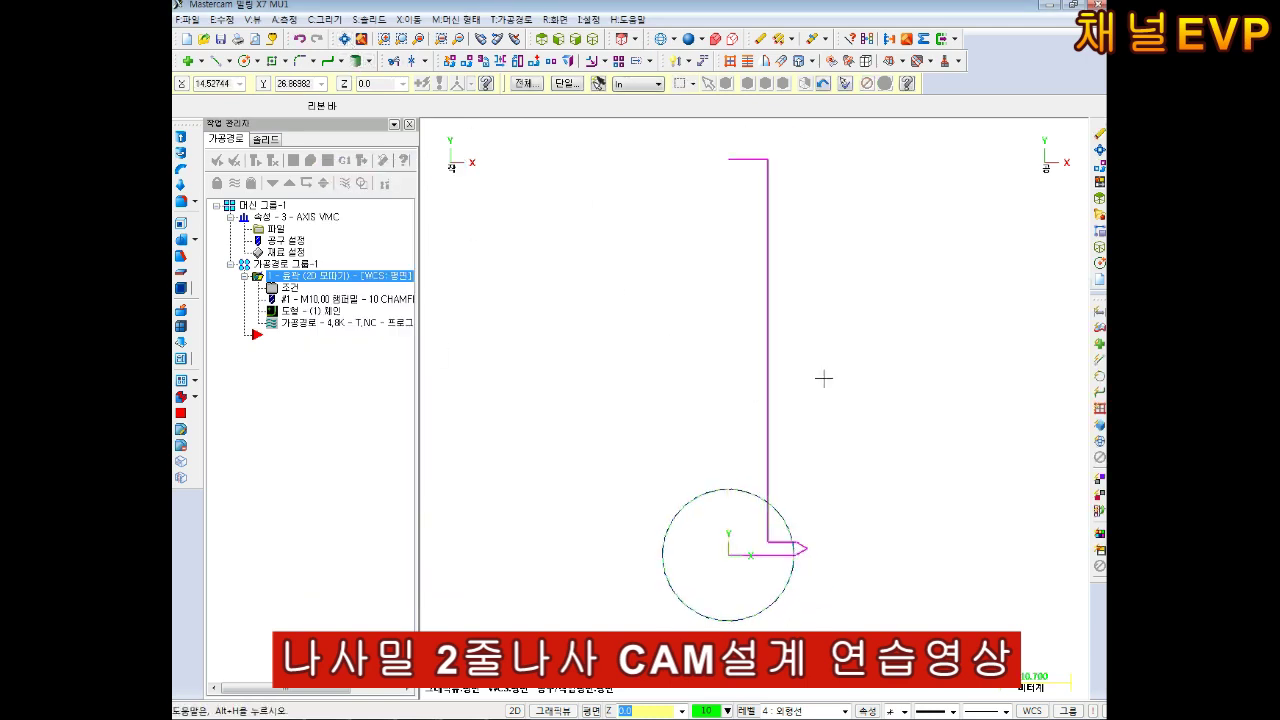
left_click(747, 711)
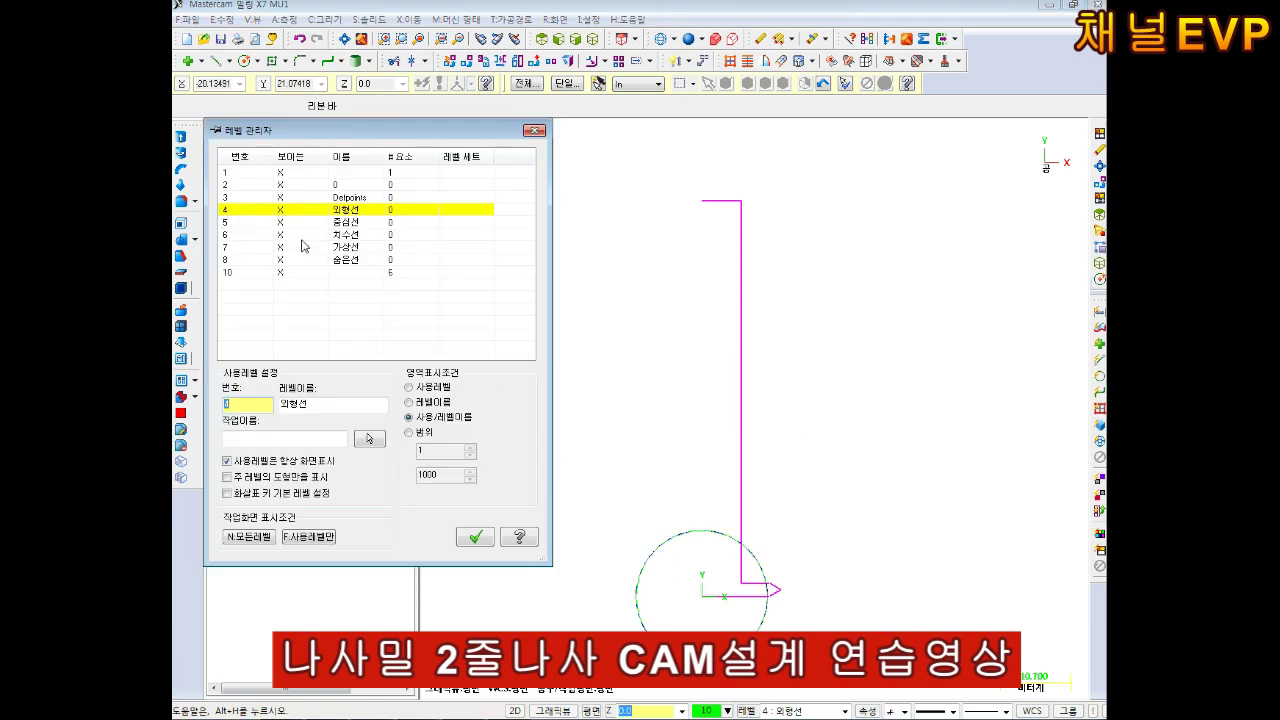
- Hide level 10 and create a new contour toolpath chained on the circle
left_click(280, 272)
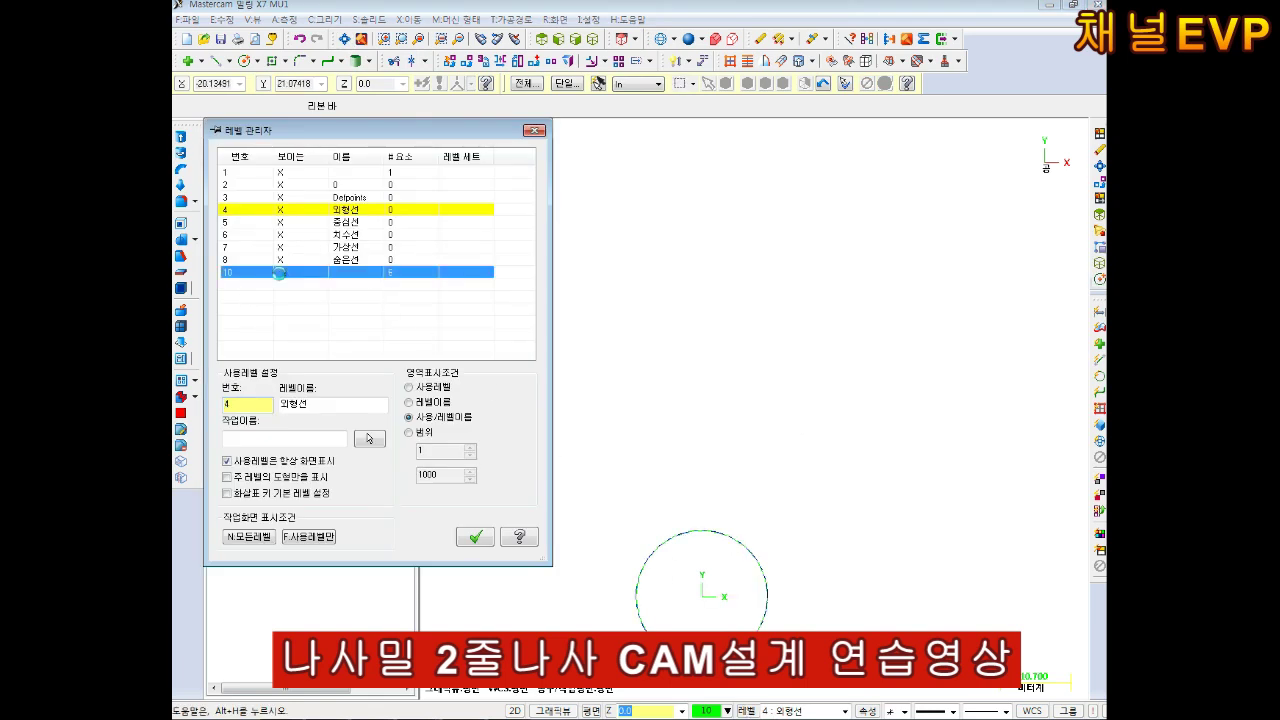
left_click(474, 537)
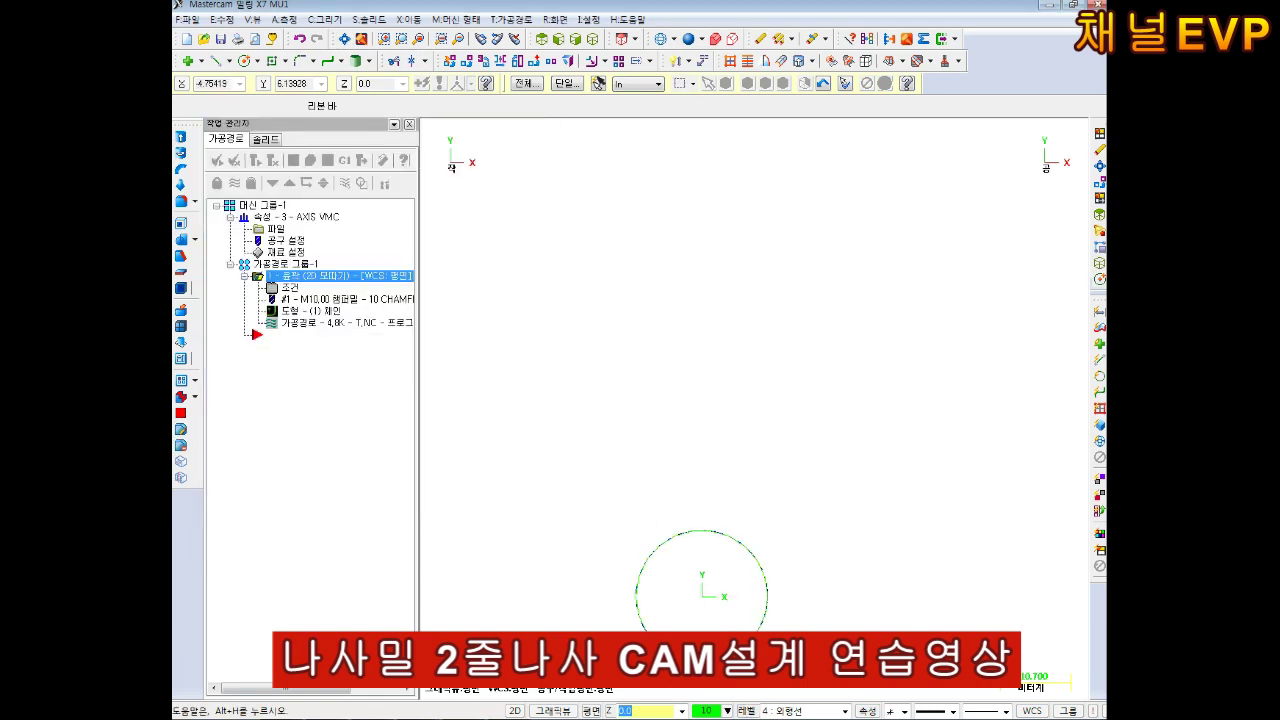
right_click(276, 264)
mouse_move(328, 277)
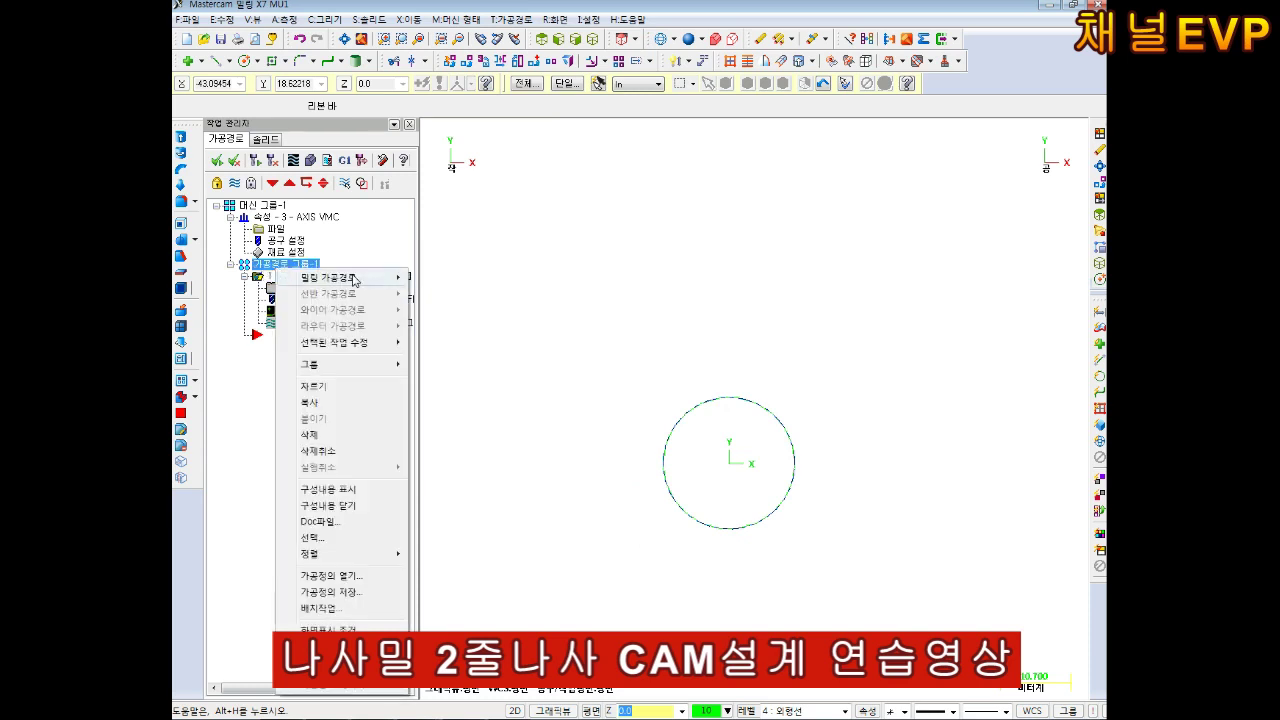
left_click(438, 299)
left_click(665, 455)
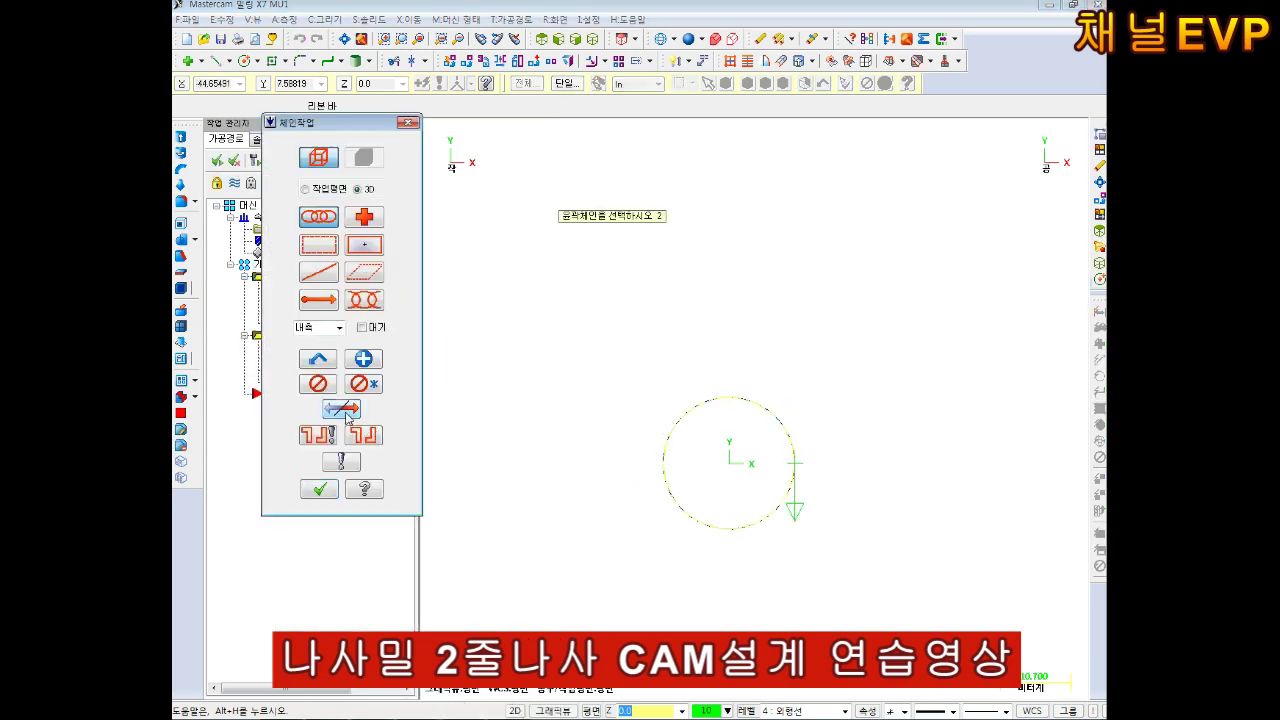
left_click(328, 494)
left_click(334, 192)
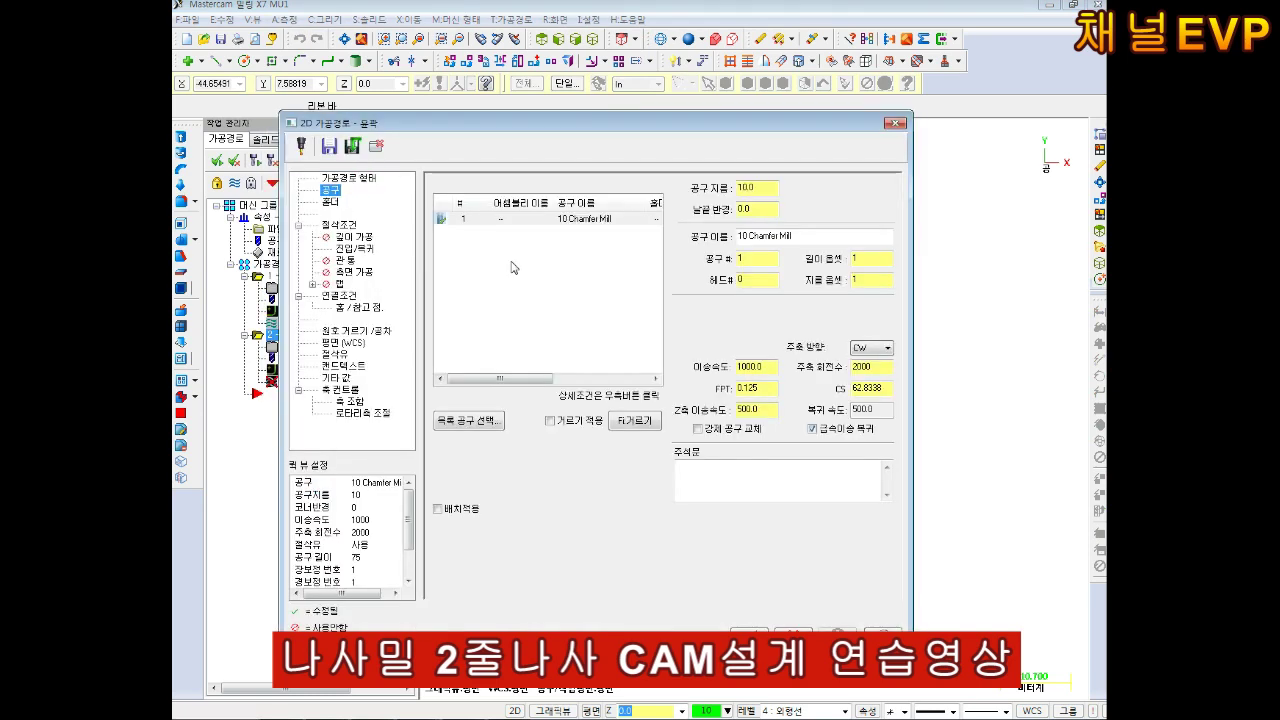
- Create a new slot mill tool for the contour
right_click(504, 262)
left_click(534, 285)
left_click(492, 281)
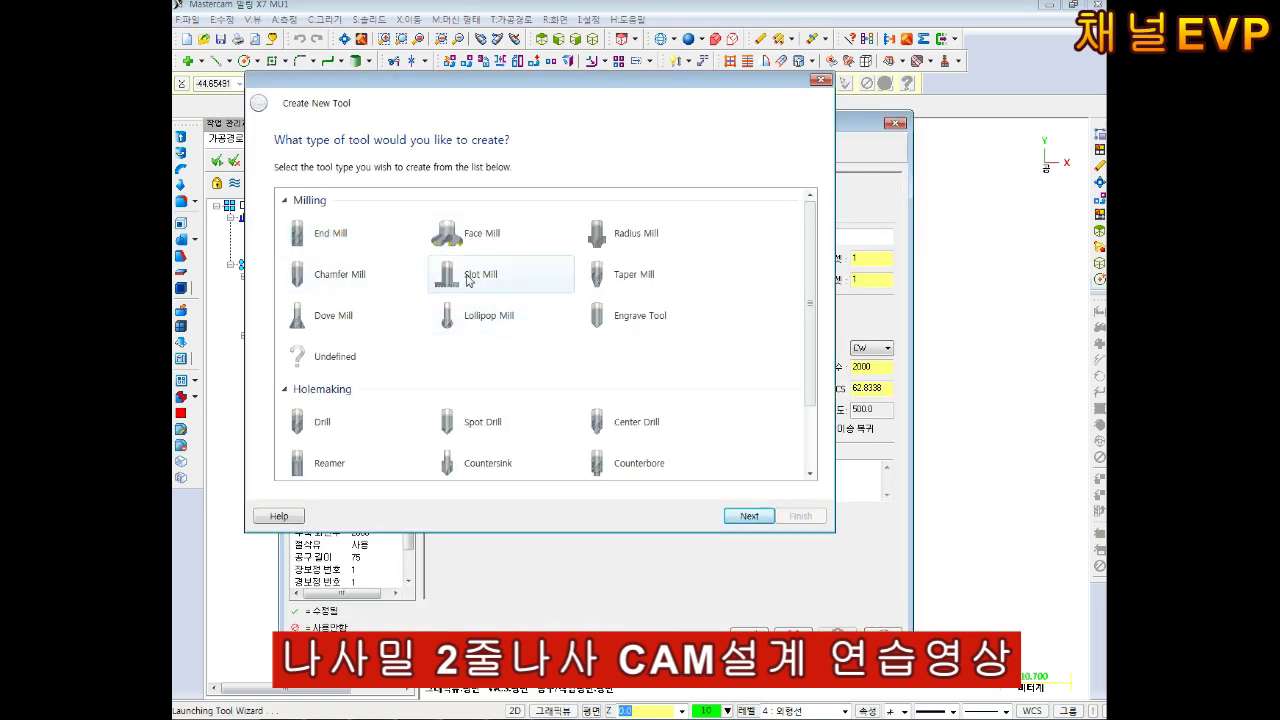
left_click(750, 518)
left_click(790, 517)
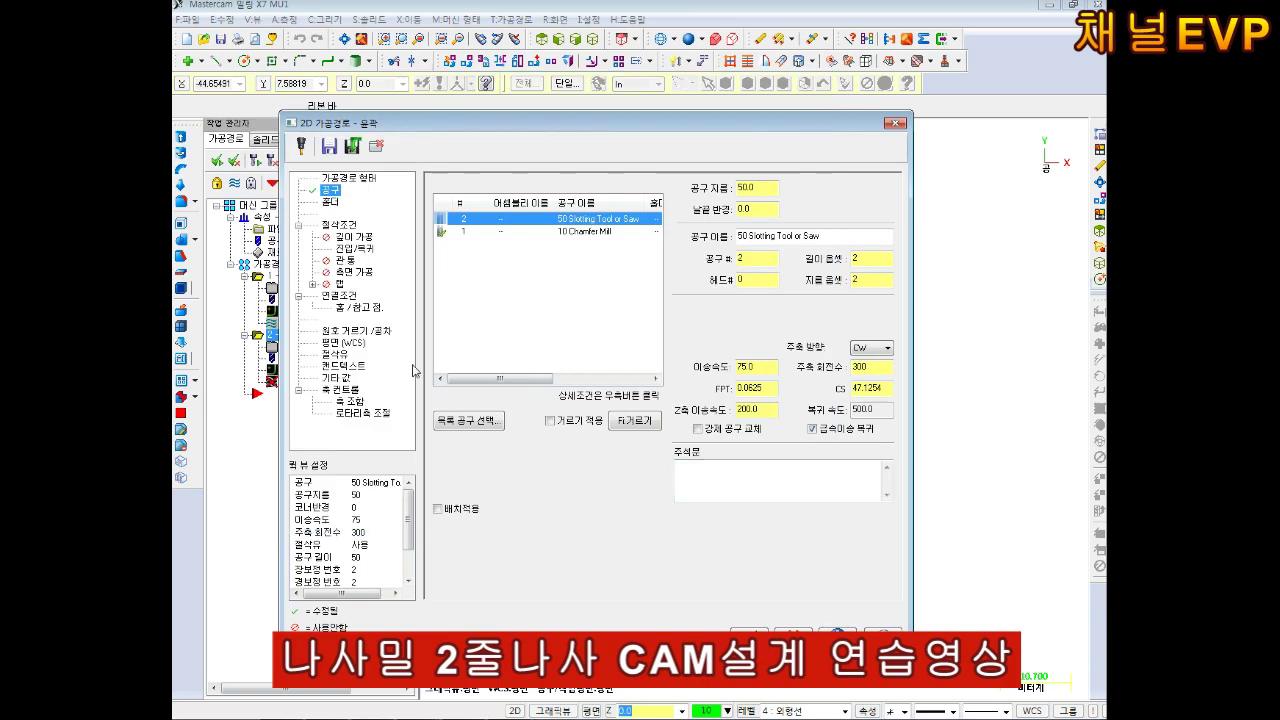
right_click(566, 224)
left_click(612, 246)
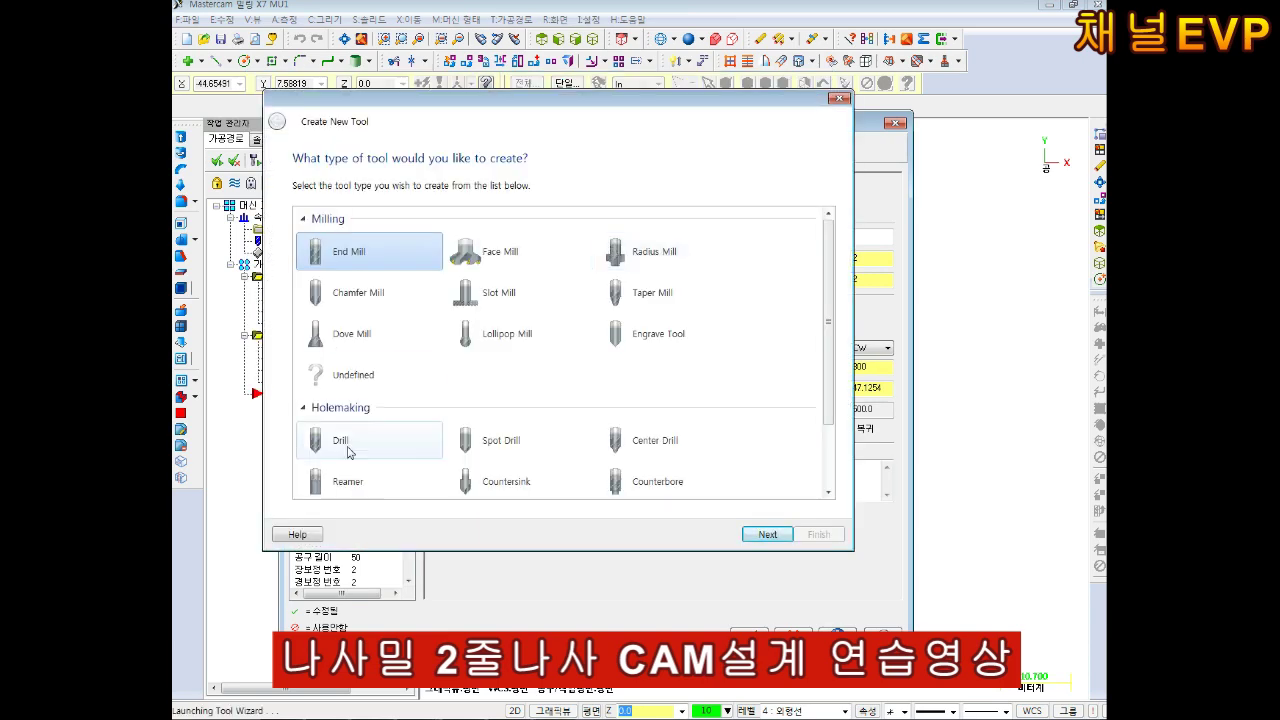
left_click(839, 98)
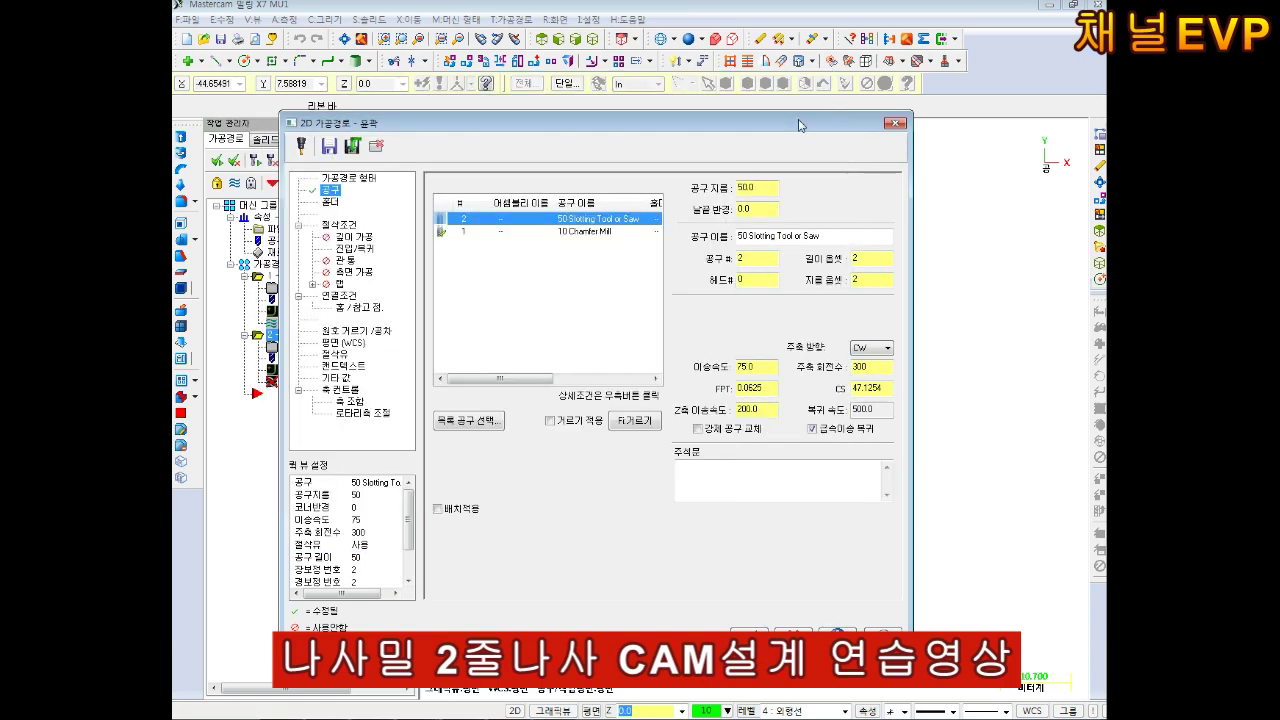
- Give the slot mill a custom profile from level 10 and a 24 diameter
right_click(597, 220)
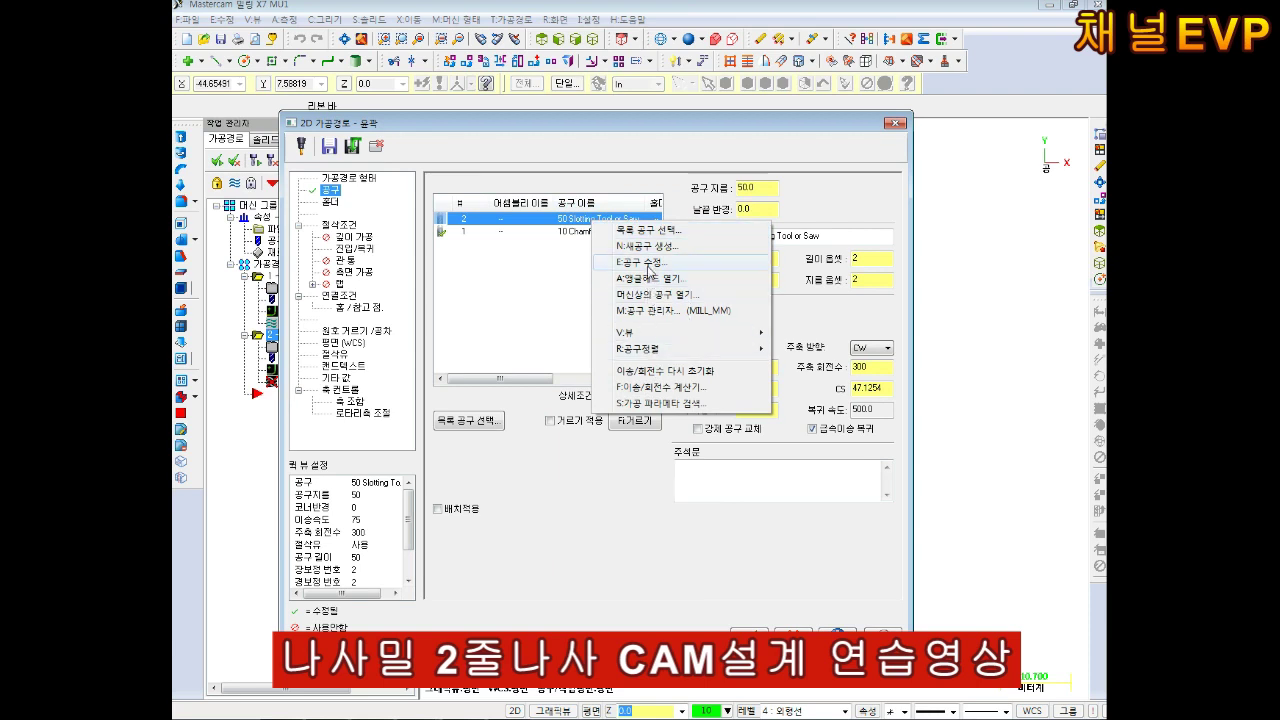
left_click(650, 262)
left_click(395, 465)
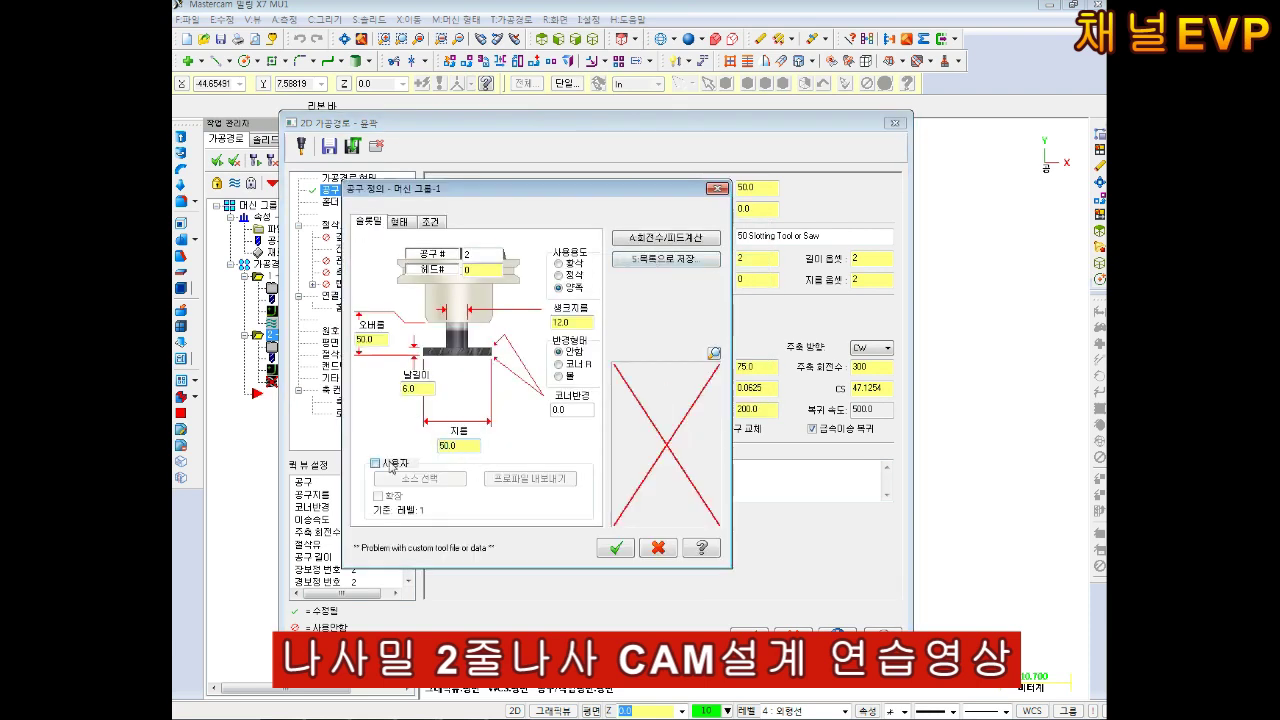
left_click(420, 478)
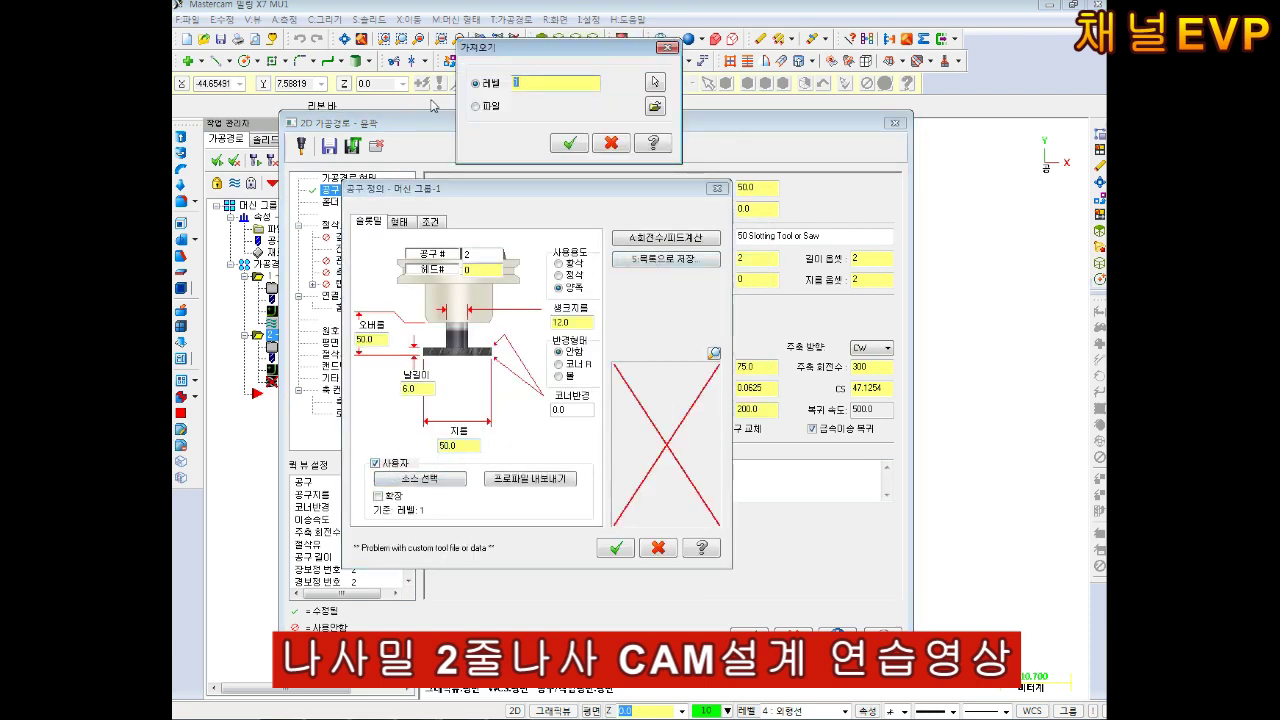
type("10")
left_click(568, 143)
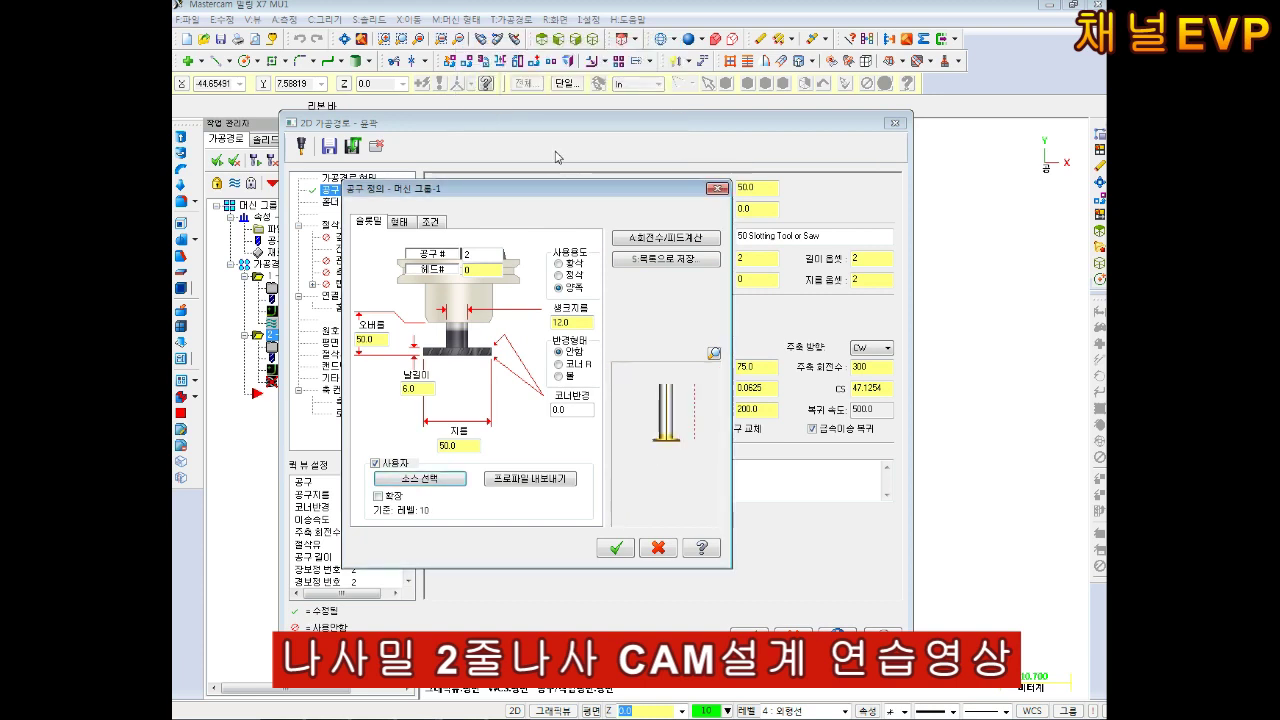
double_click(467, 449)
type("24")
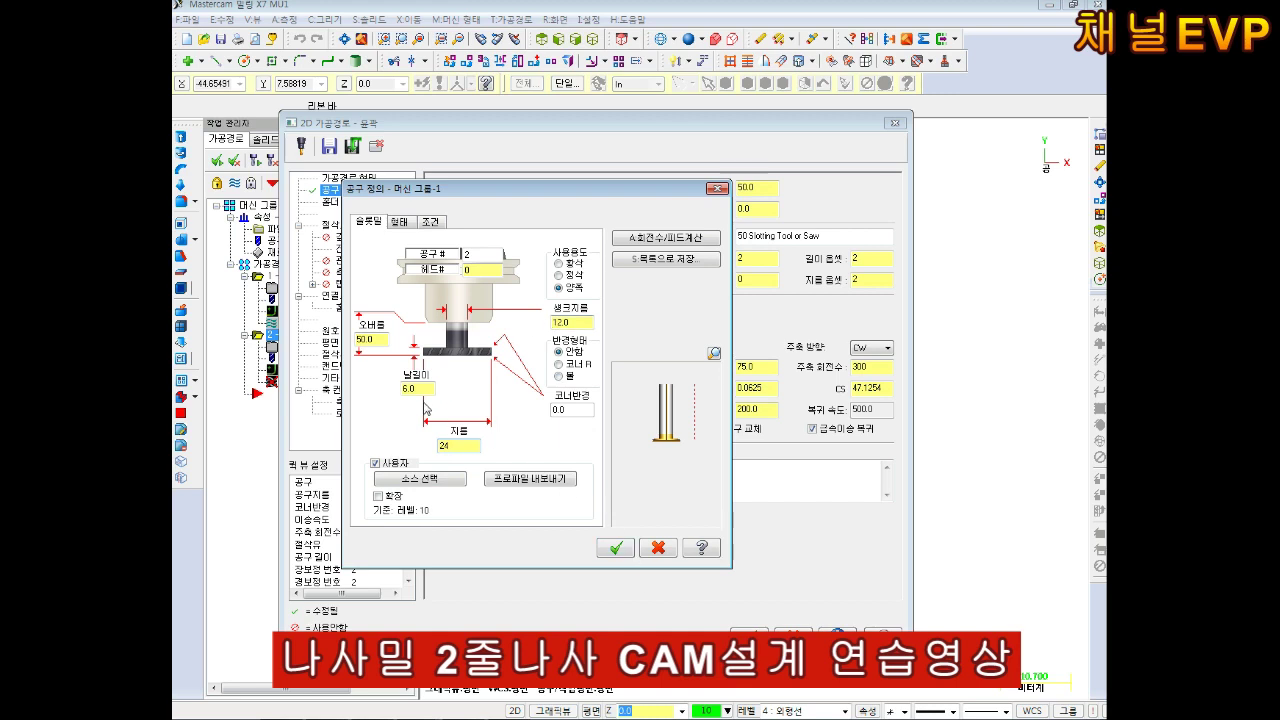
key("Return")
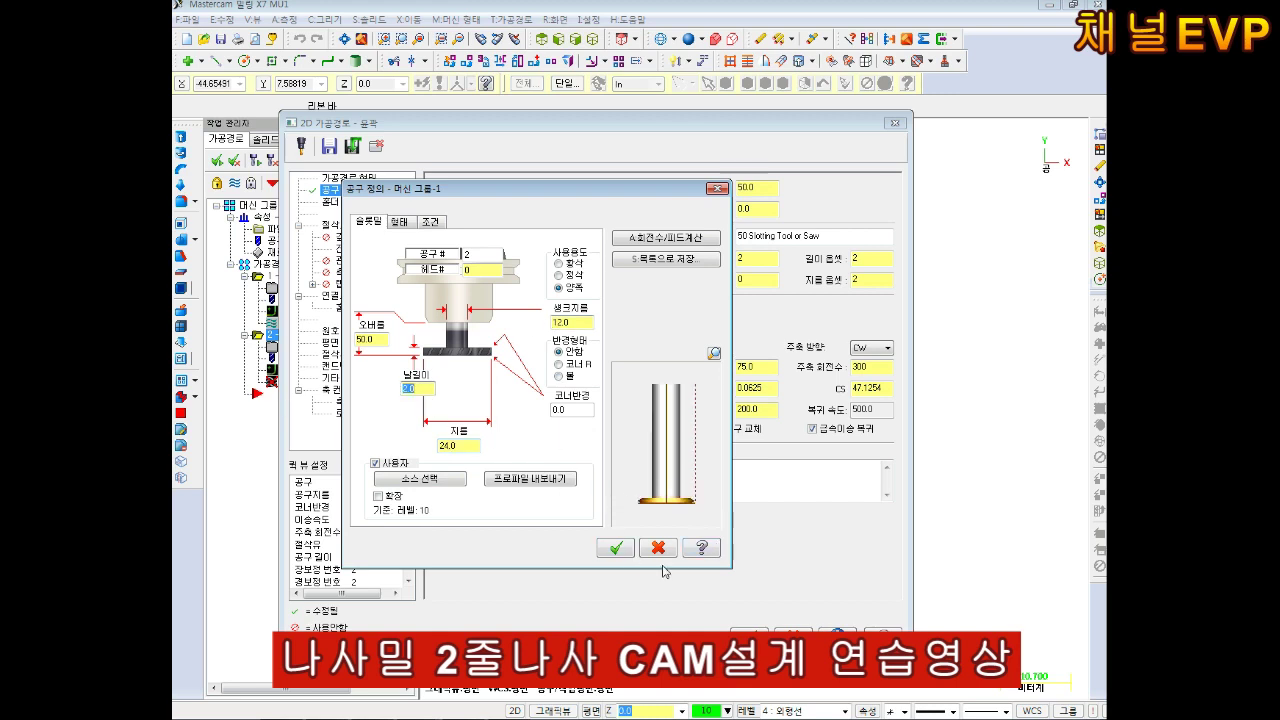
left_click(621, 550)
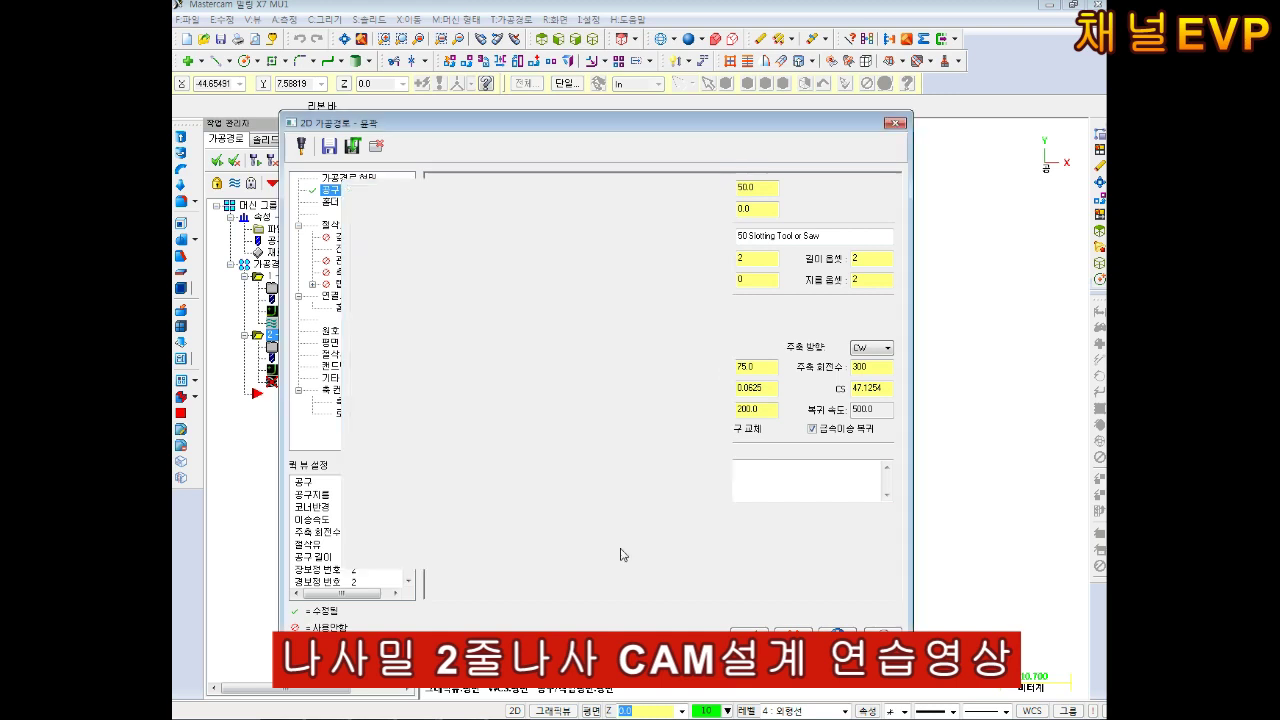
- Set feed 500, plunge 250 and spindle speed 1500
left_click(758, 367)
type("00")
key("Tab")
key("Tab")
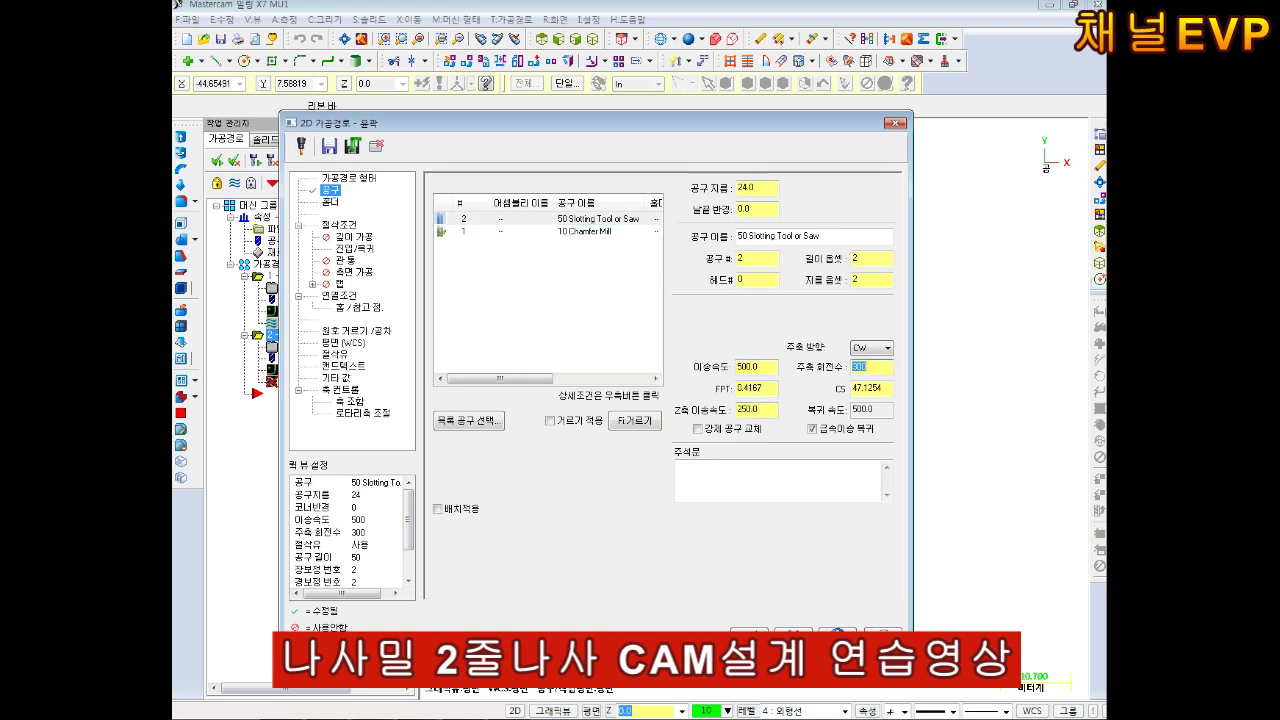
type("1500")
key("Return")
left_click(338, 225)
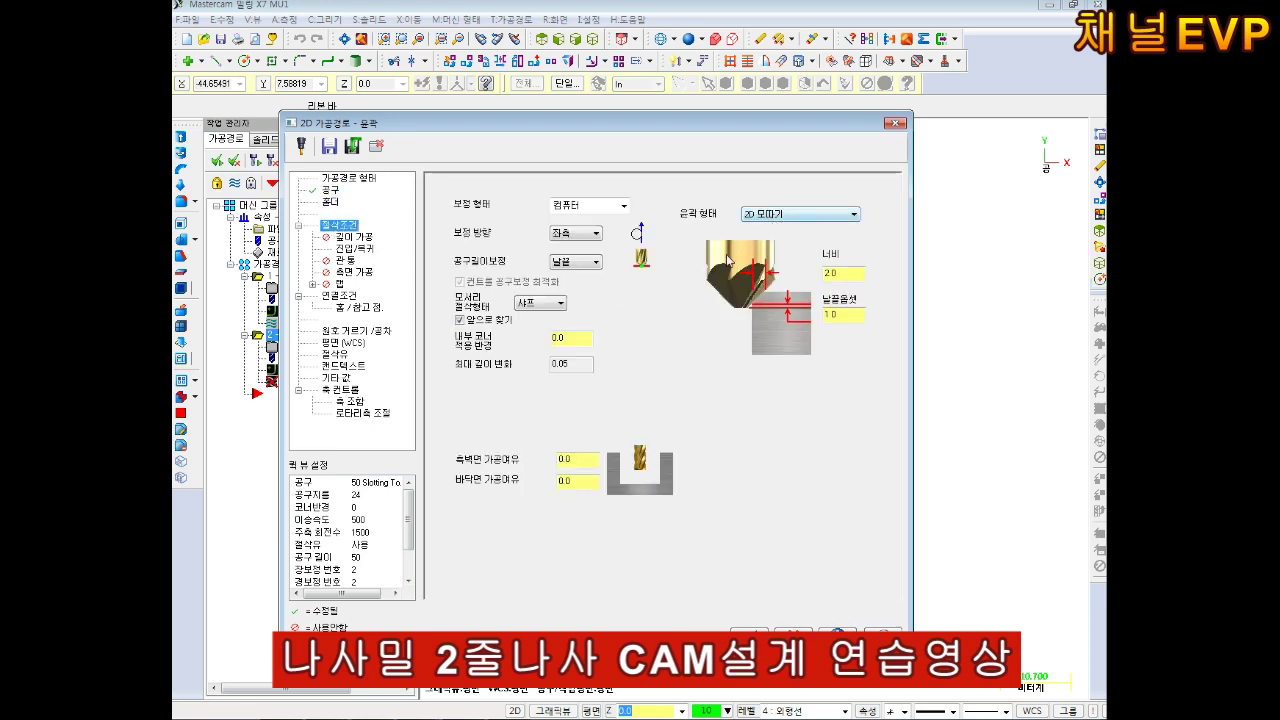
- Make the contour a Ramp by depth, review lead-in/out, linking and coolant, then generate
left_click(799, 214)
left_click(783, 258)
left_click(771, 349)
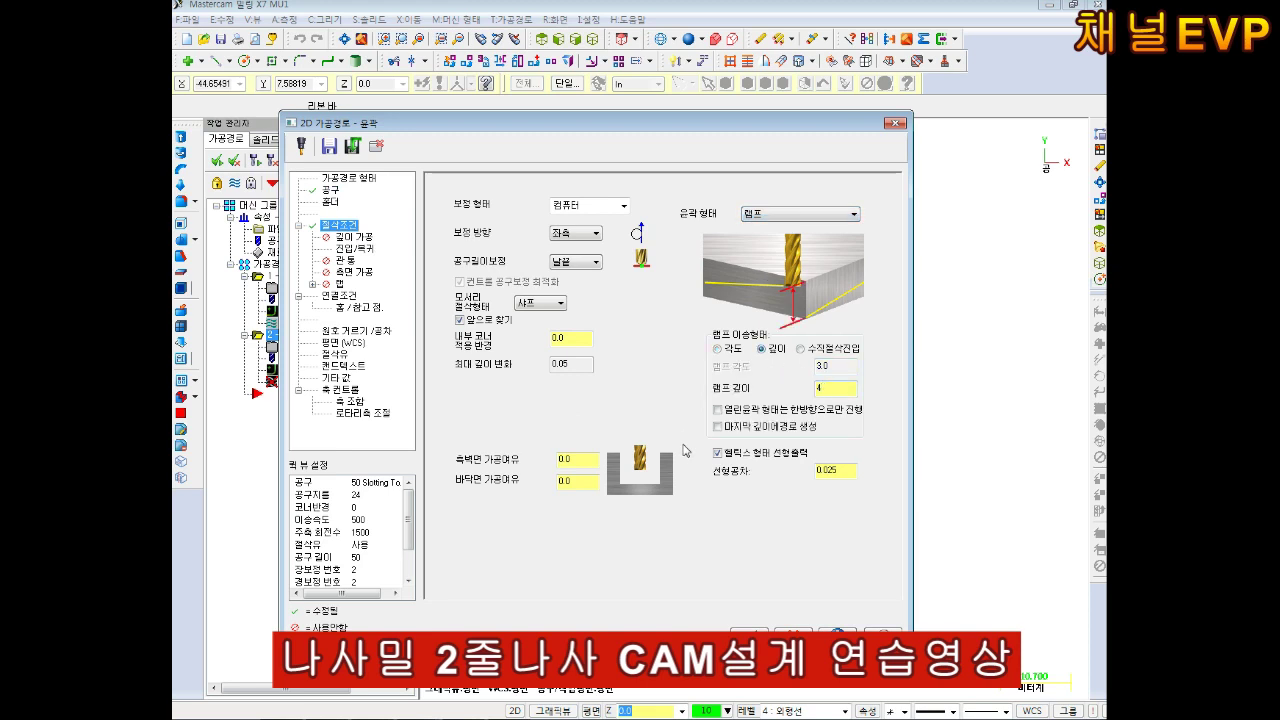
left_click(358, 249)
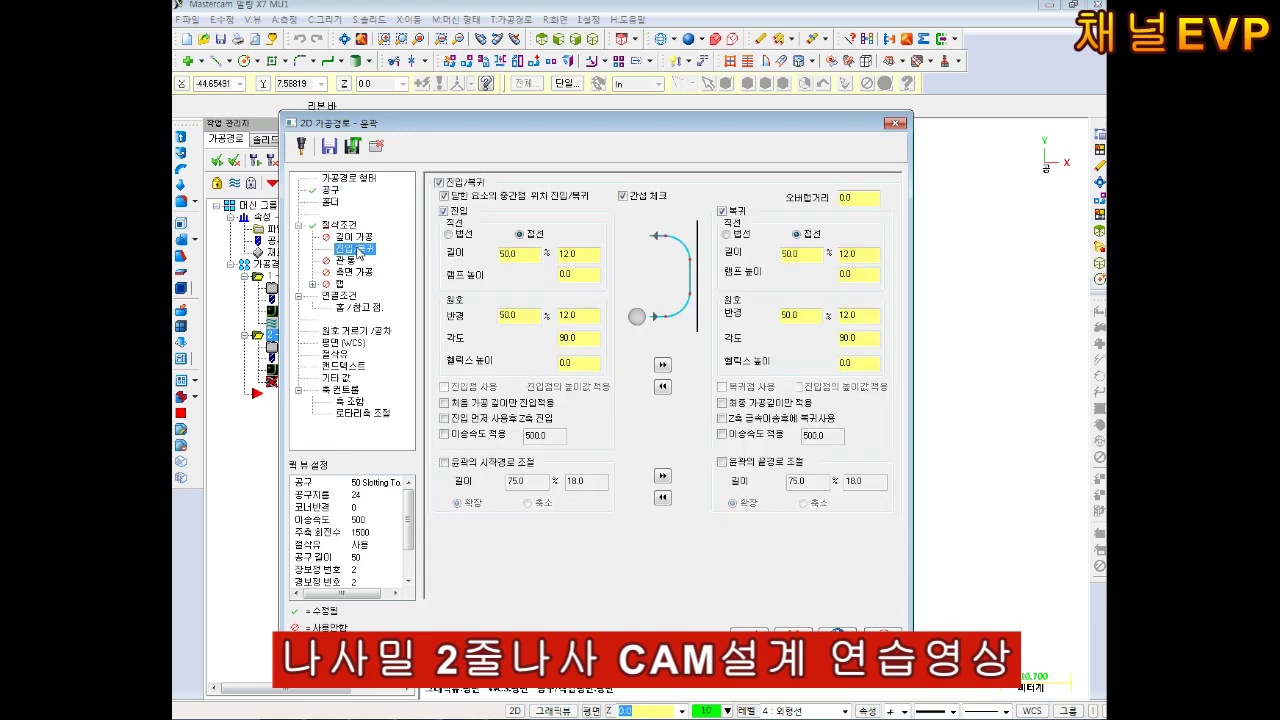
left_click(350, 297)
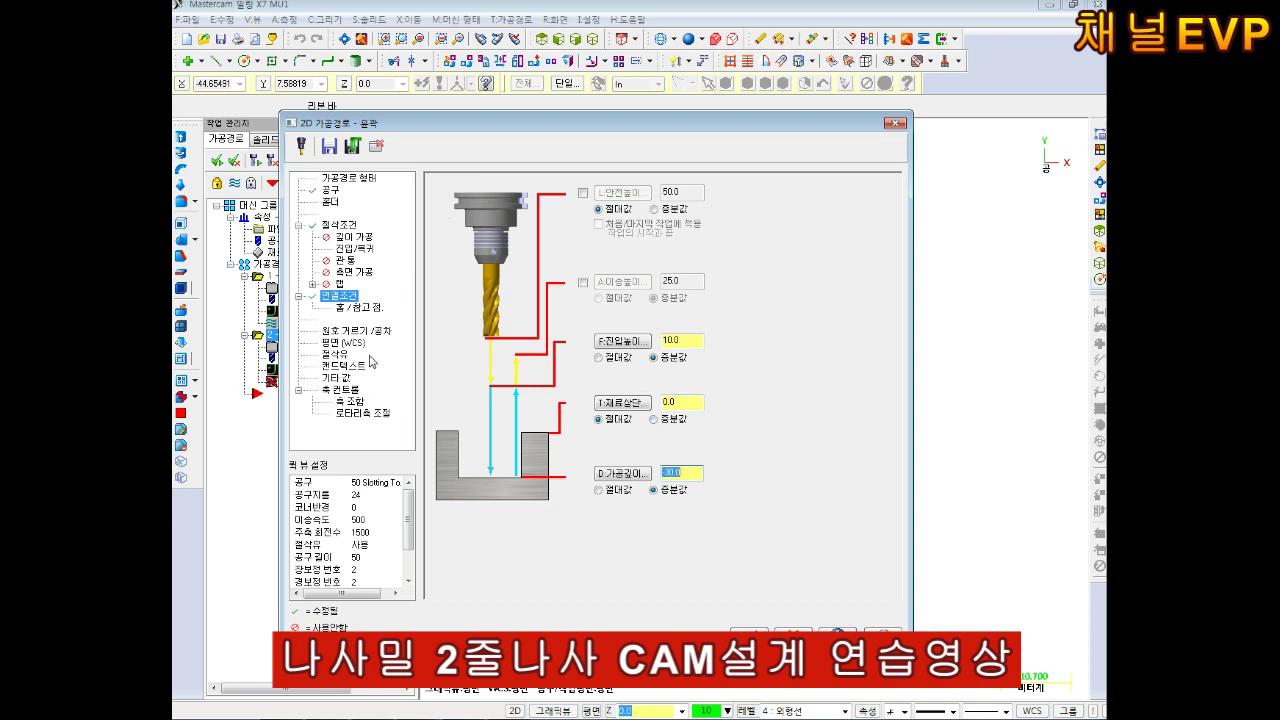
left_click(336, 354)
left_click(750, 622)
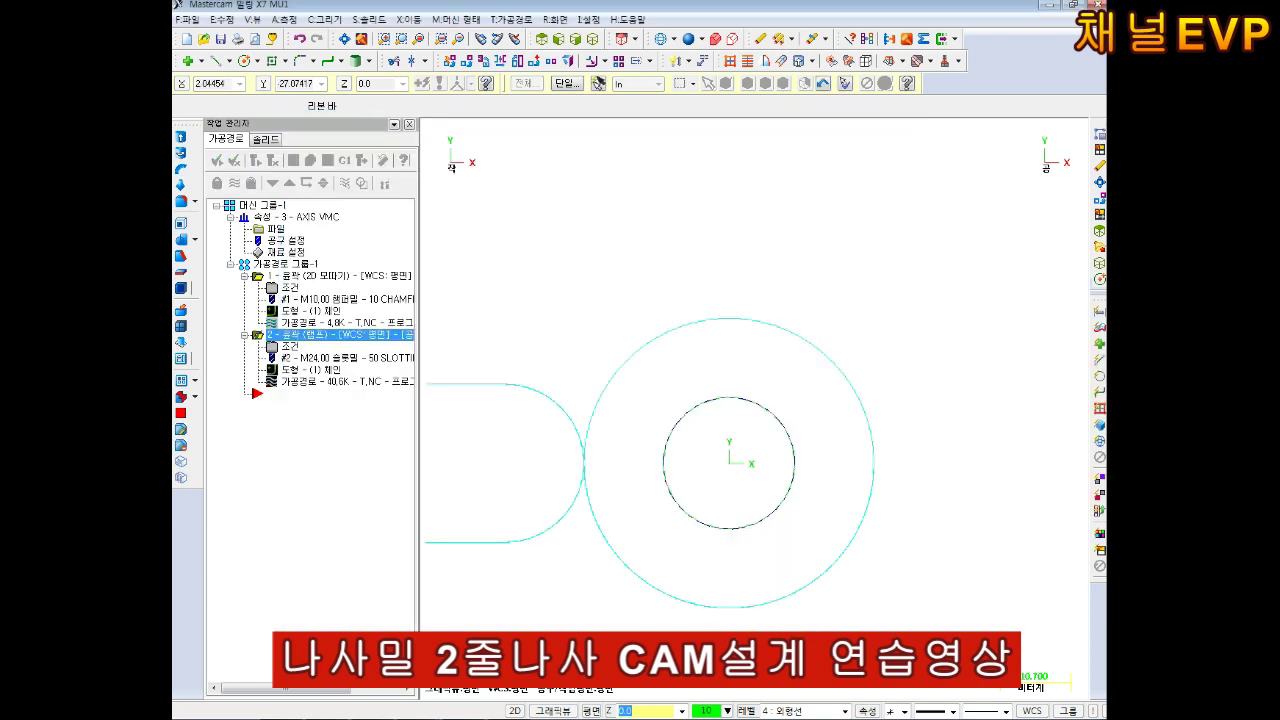
- Re-accept operation 2's chain to regenerate the helix, then open verification in isometric view
left_click(592, 39)
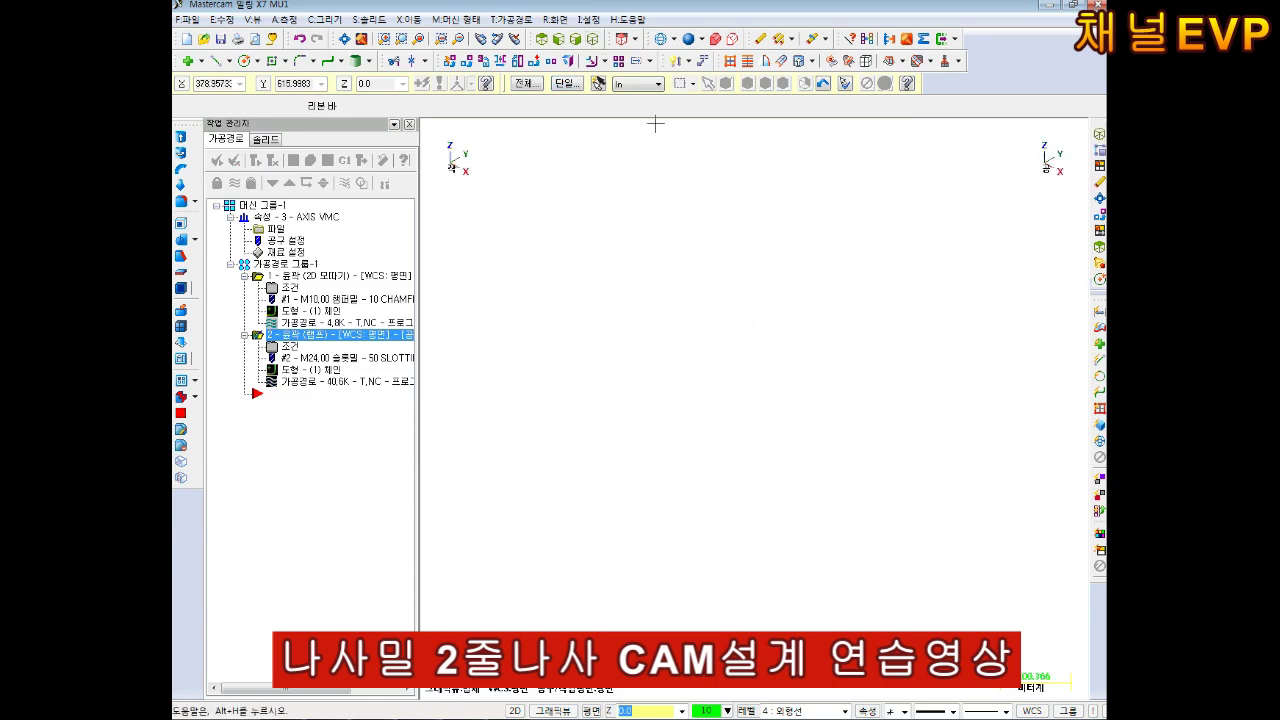
left_click(361, 38)
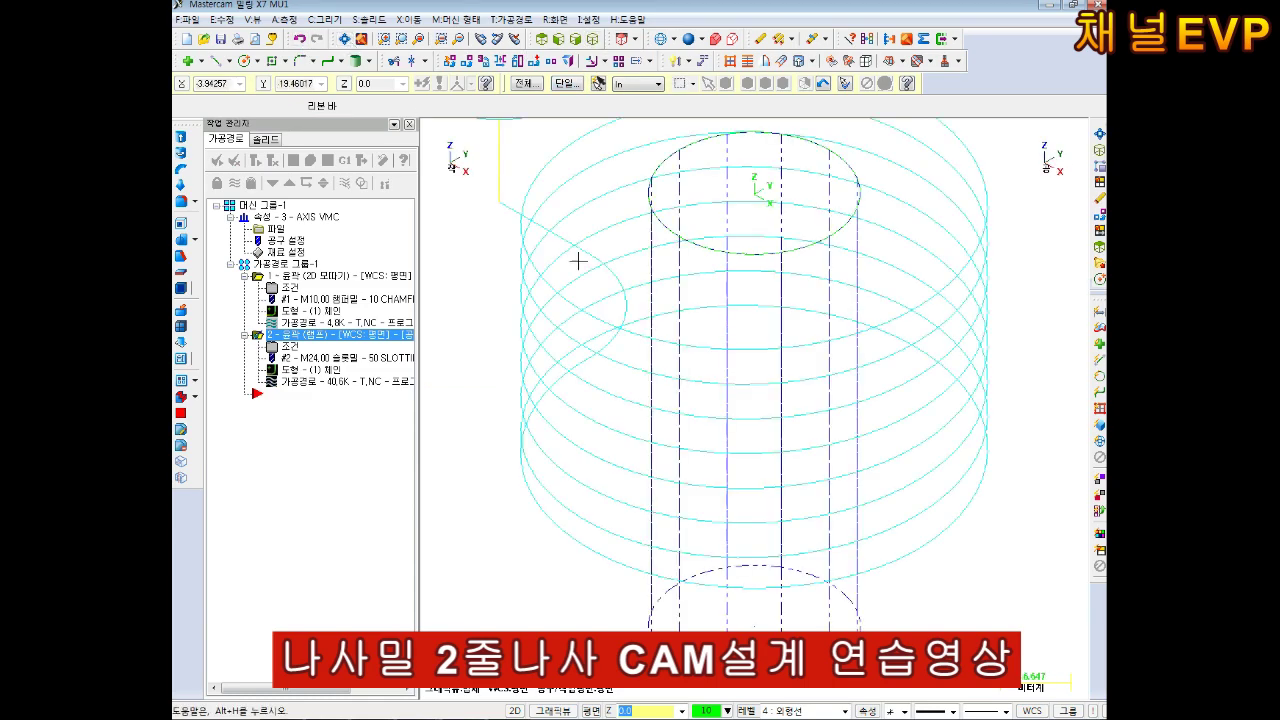
scroll(650, 380, "down", 2)
scroll(706, 460, "up", 1)
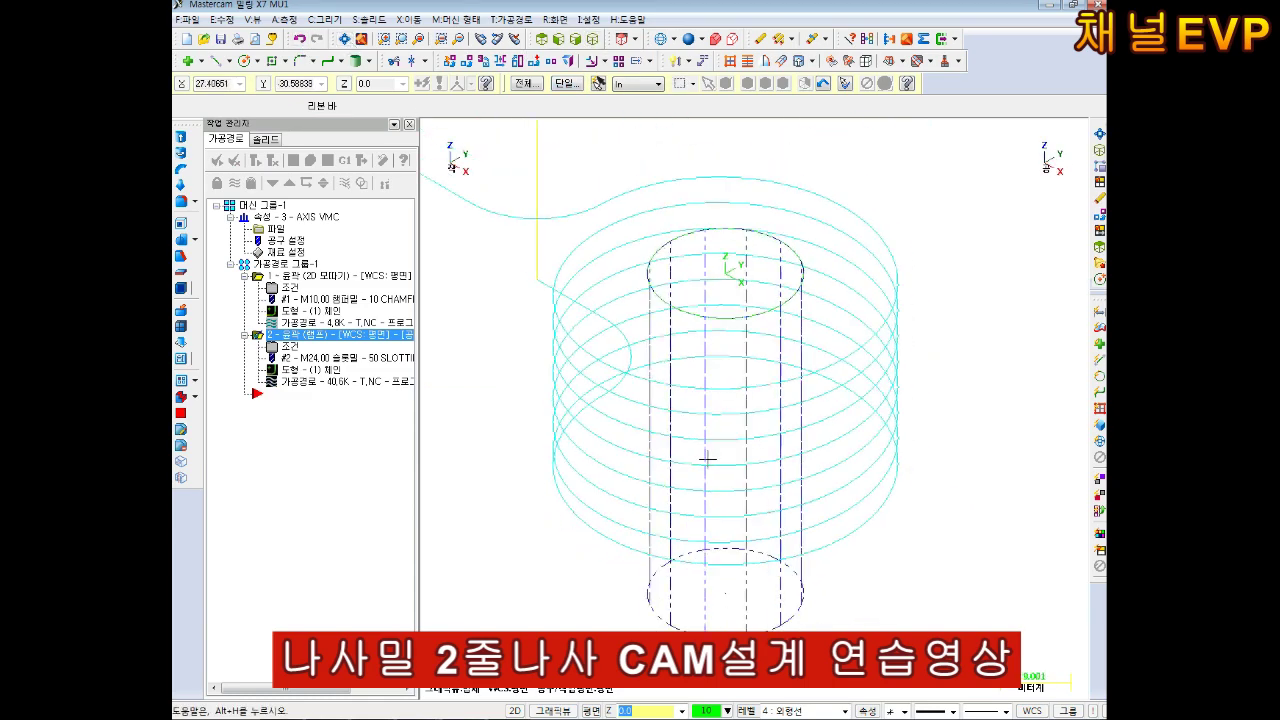
scroll(700, 460, "up", 1)
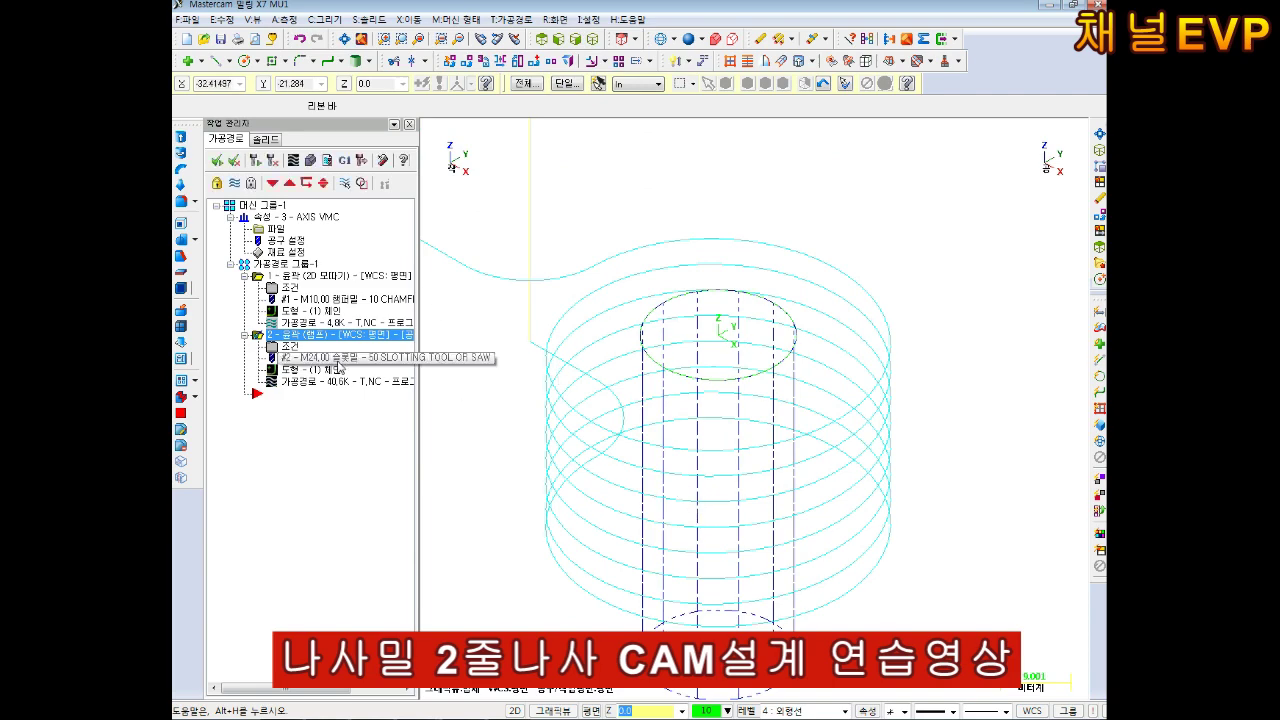
left_click(297, 370)
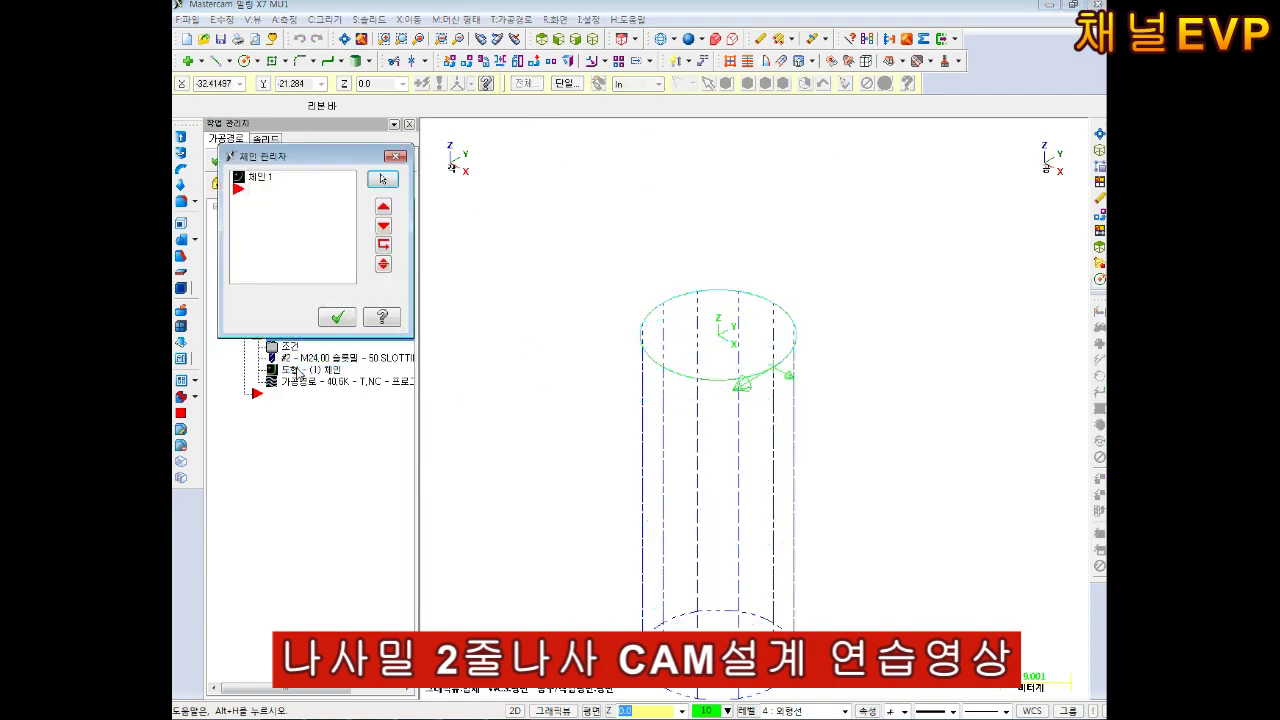
left_click(338, 317)
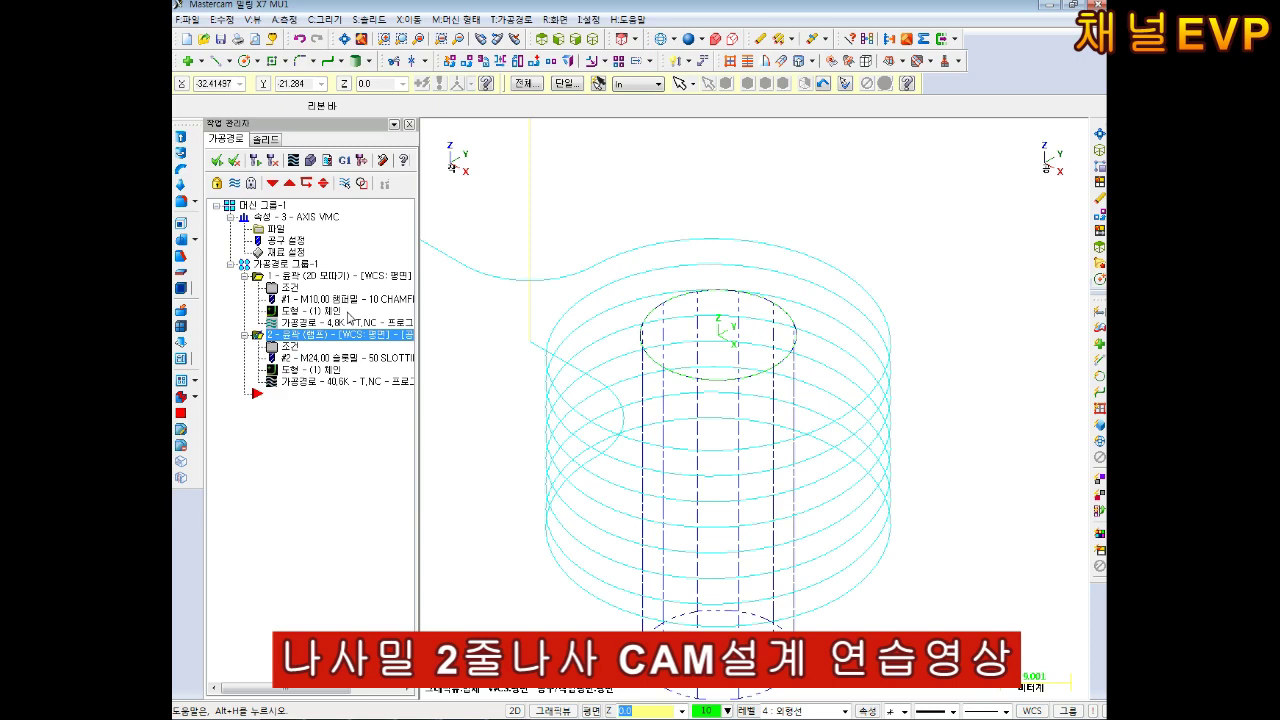
left_click(314, 162)
left_click(713, 60)
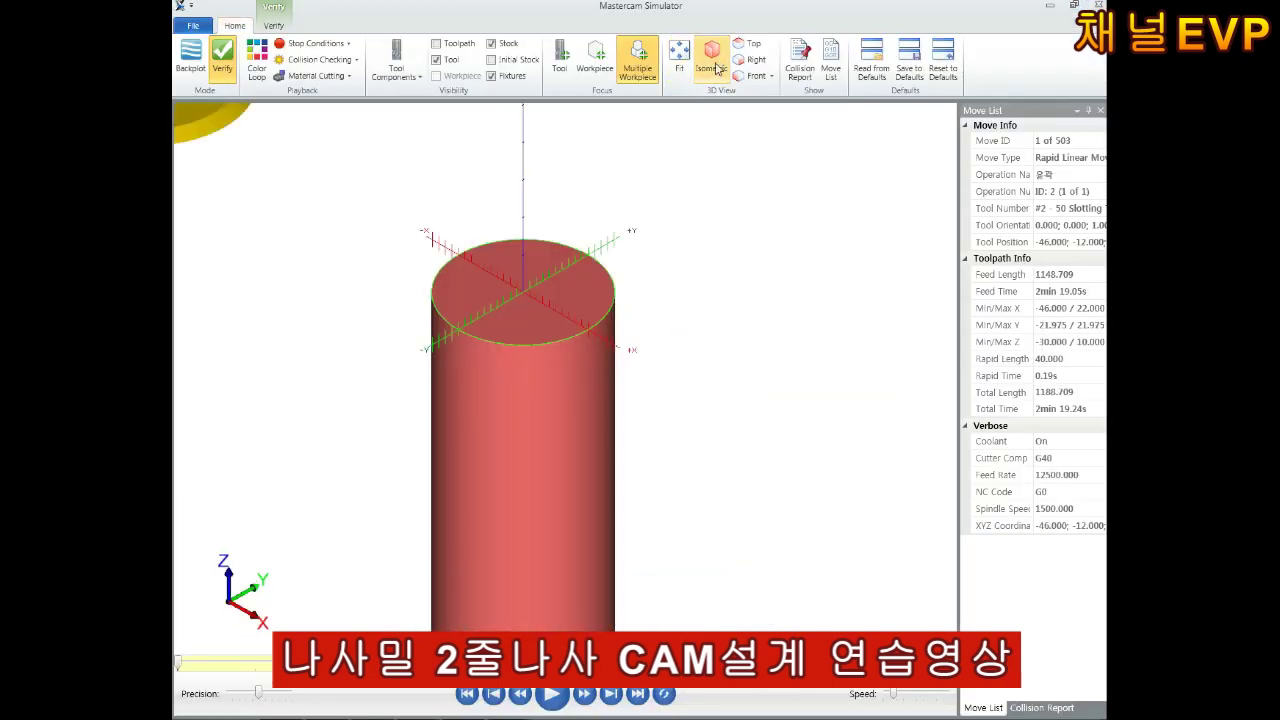
- Play the verification of both operations, then reopen operation 2's parameters
middle_click_drag(621, 444, 667, 464)
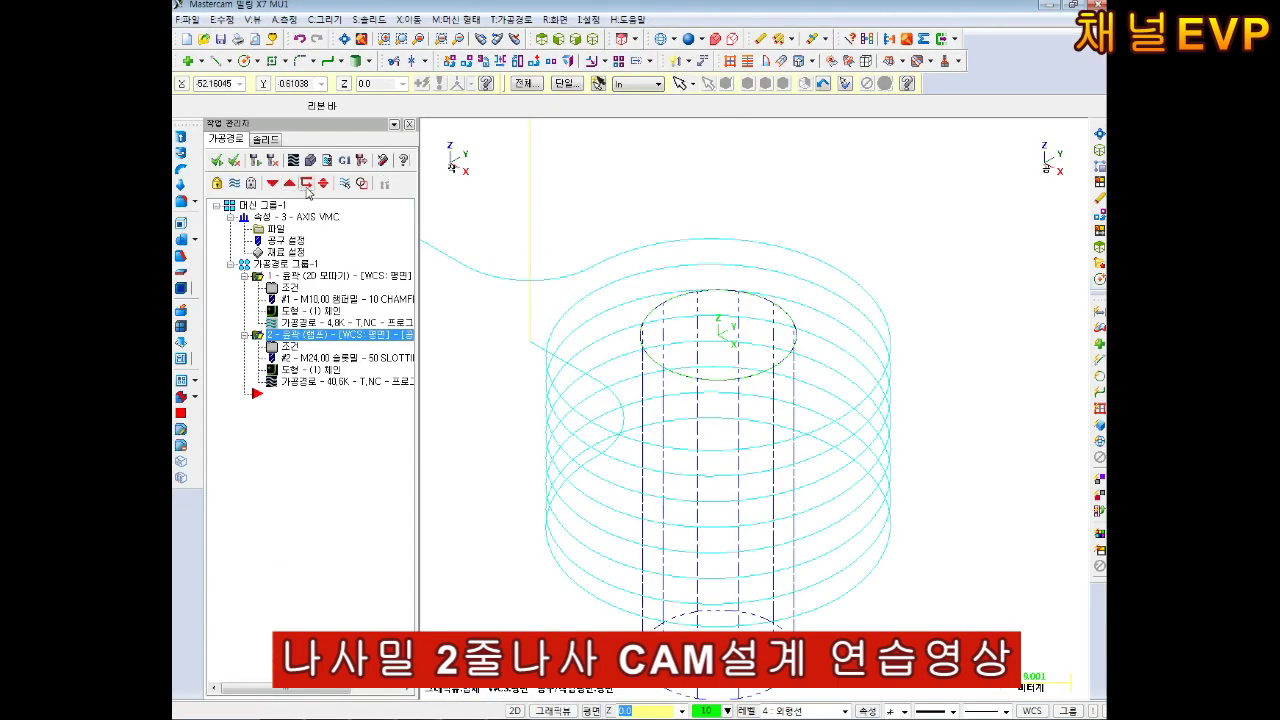
left_click(310, 161)
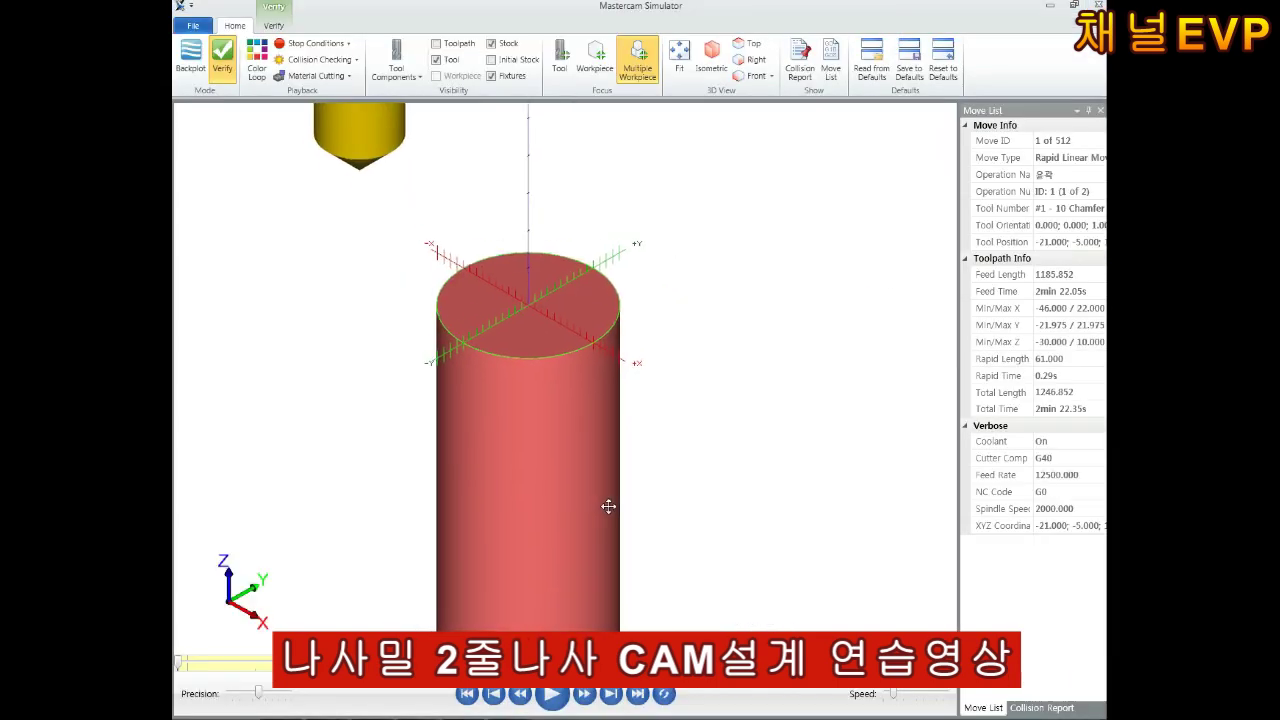
left_click(559, 701)
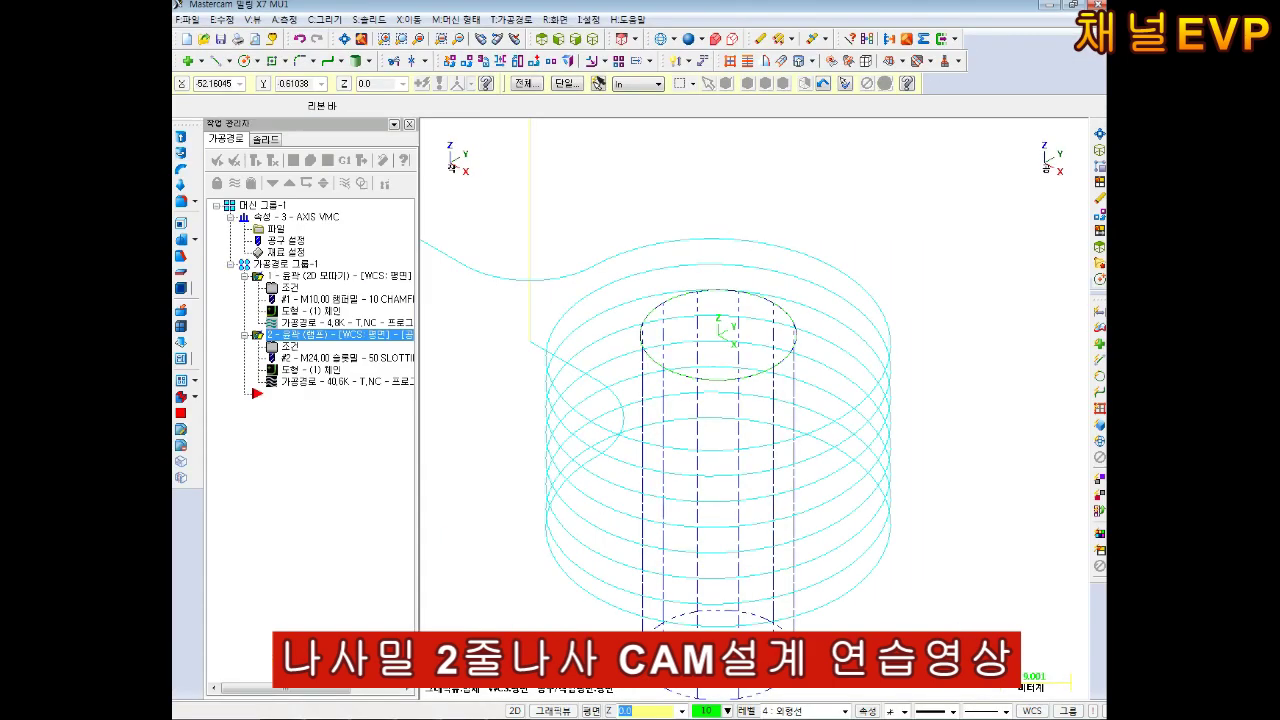
left_click(288, 345)
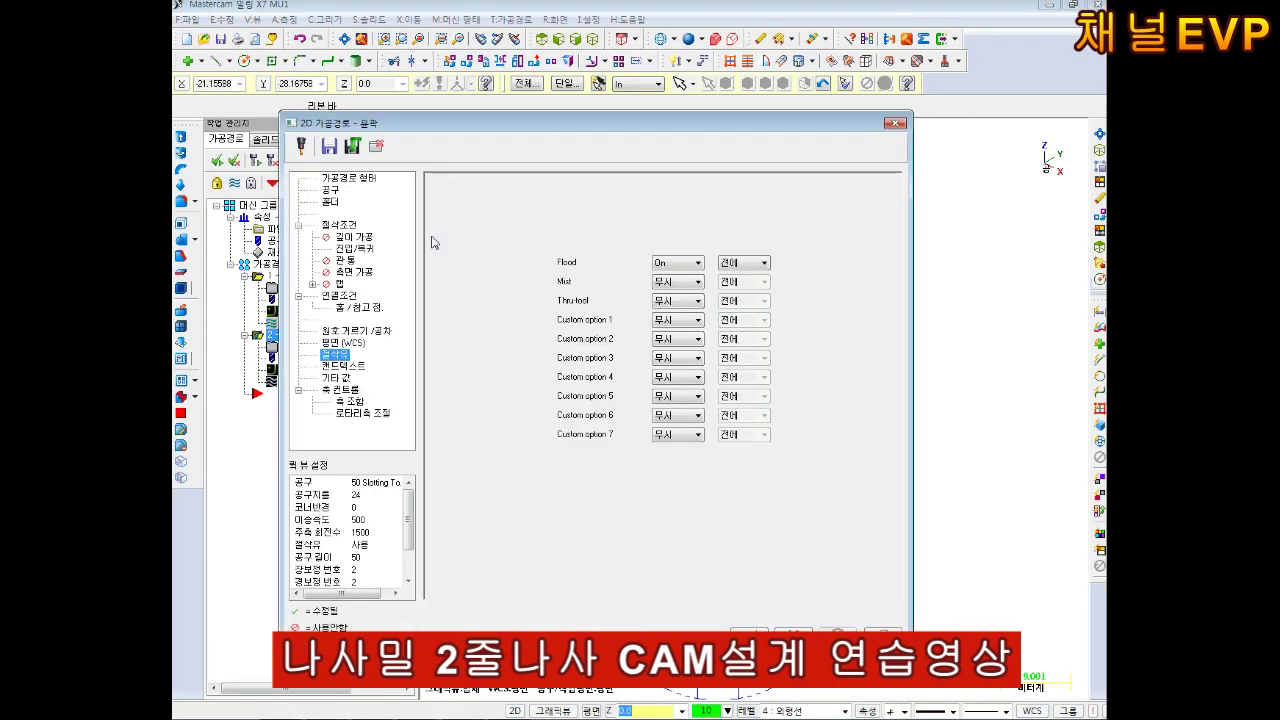
- Set stock to leave on walls to -1.2 and regenerate the ramp contour
left_click(333, 226)
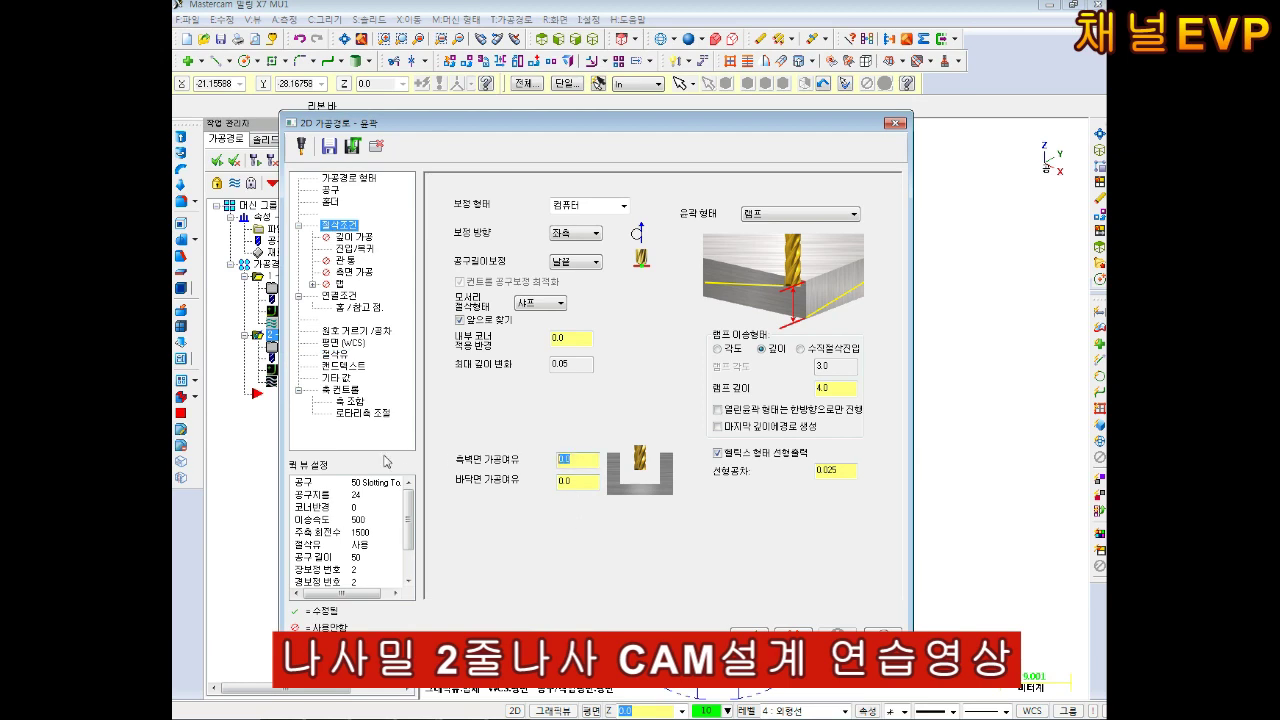
left_click(578, 459)
key("Return")
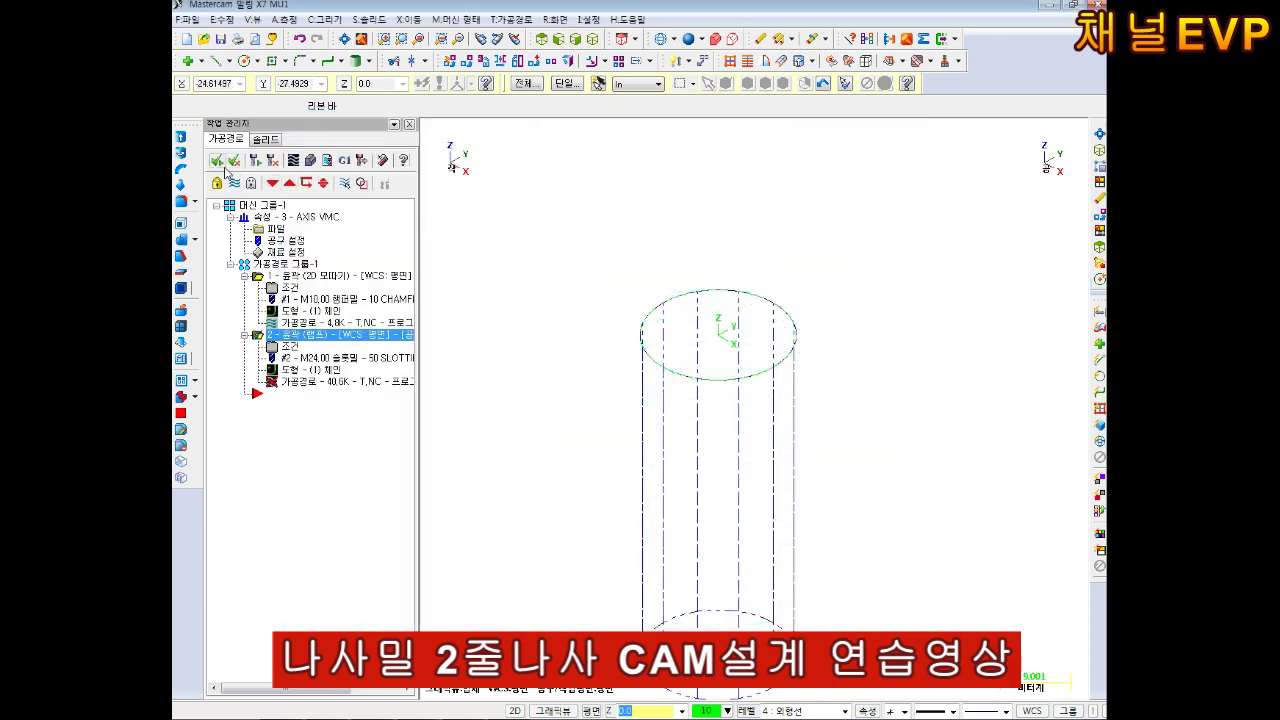
left_click(233, 161)
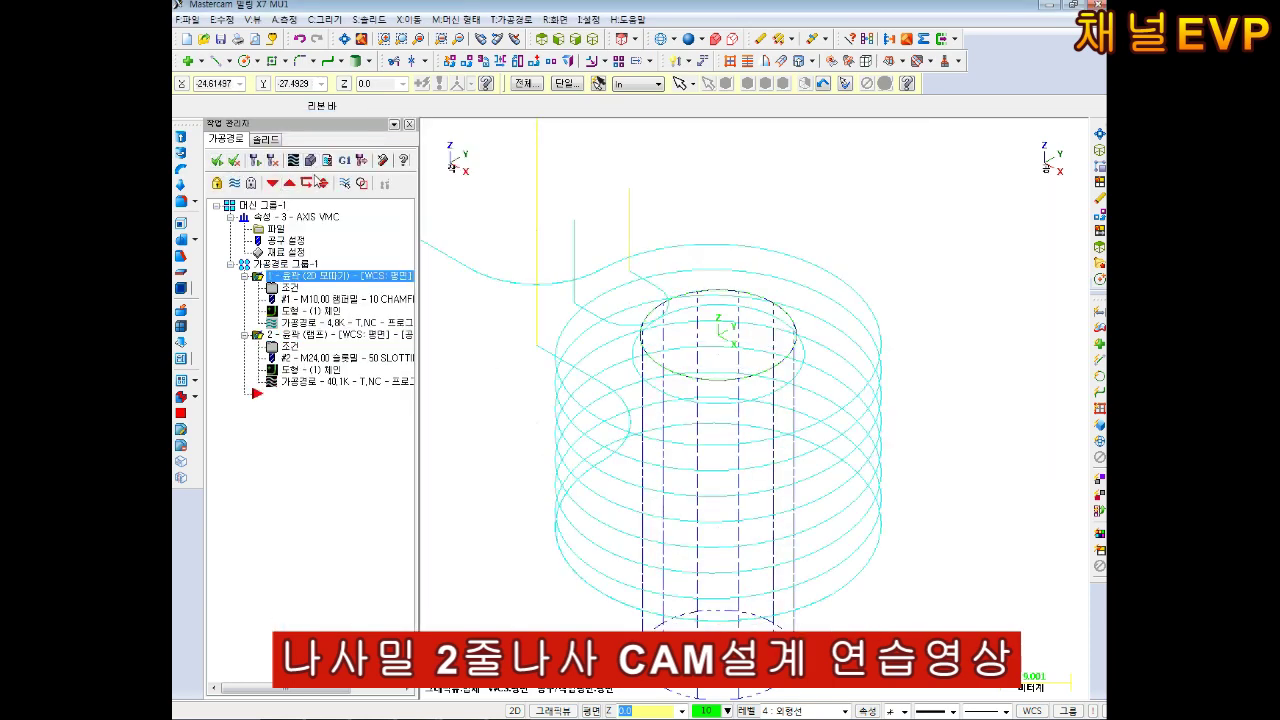
- Run verification of the thread-milling toolpath, inspect the grooved cylinder, then close the simulator
left_click(310, 160)
left_click(557, 697)
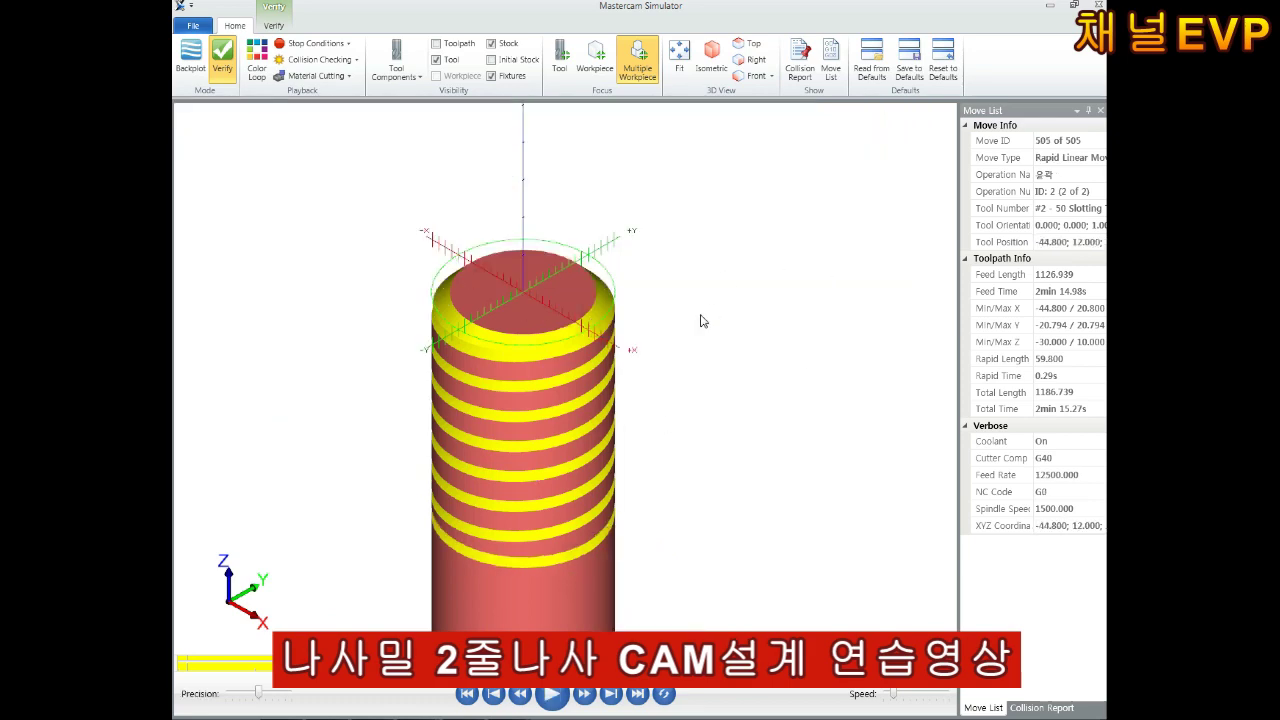
mouse_move(574, 490)
middle_mouse_down()
mouse_move(582, 469)
mouse_move(559, 366)
middle_mouse_up()
key("alt")
left_click(1097, 5)
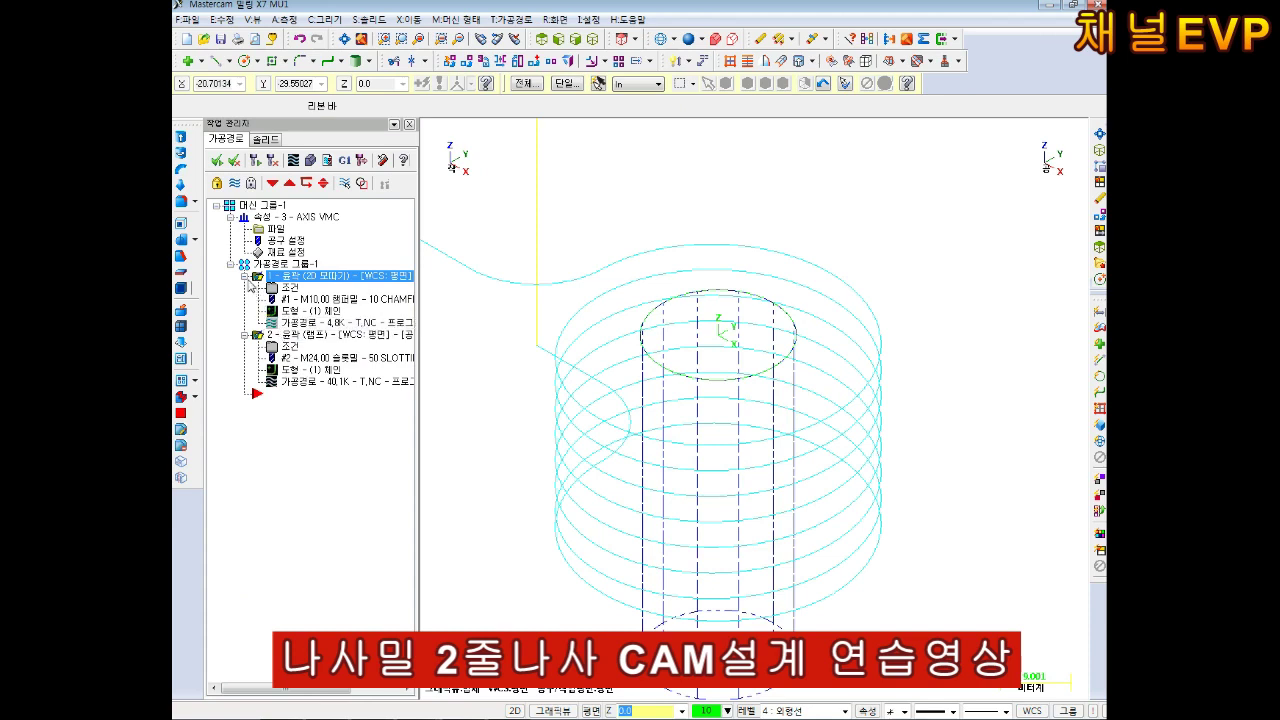
- Copy thread-milling operation 2 and paste it as operation 3
left_click(298, 287)
right_click(297, 288)
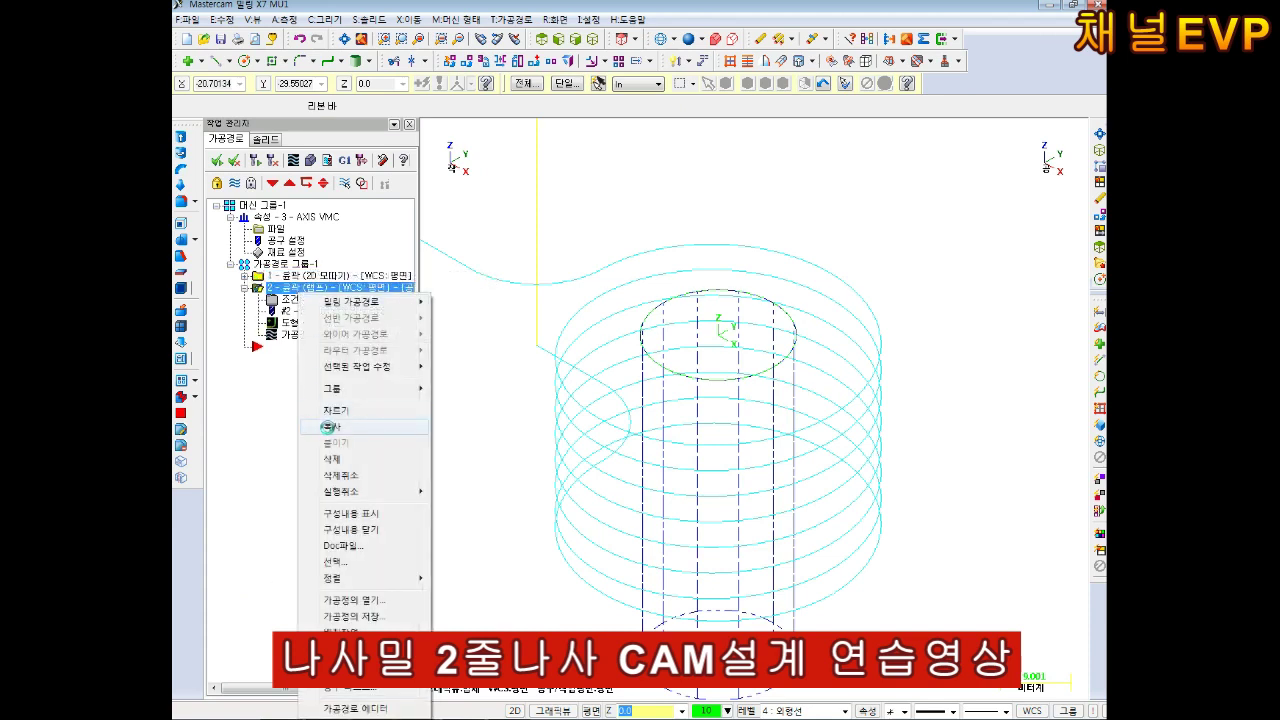
left_click(327, 427)
left_click(245, 288)
right_click(293, 290)
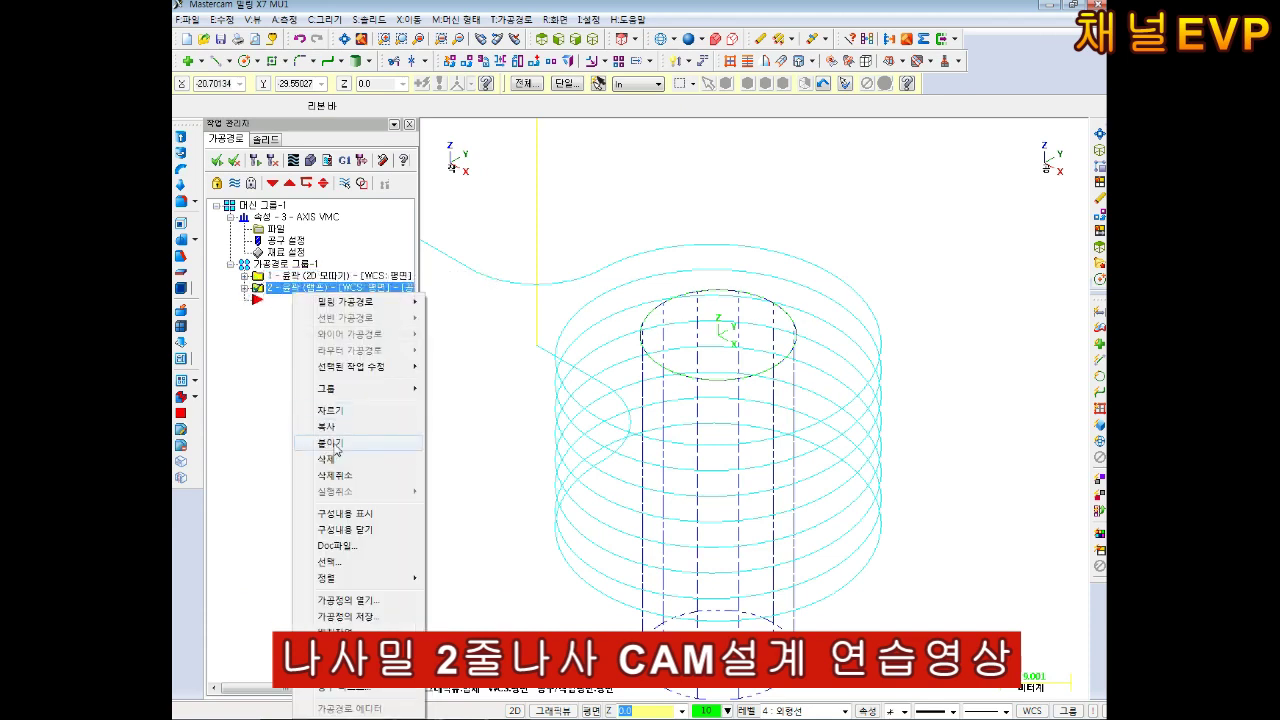
left_click(331, 445)
- Review operation 3's cut and linking parameters and accept them unchanged
left_click(245, 264)
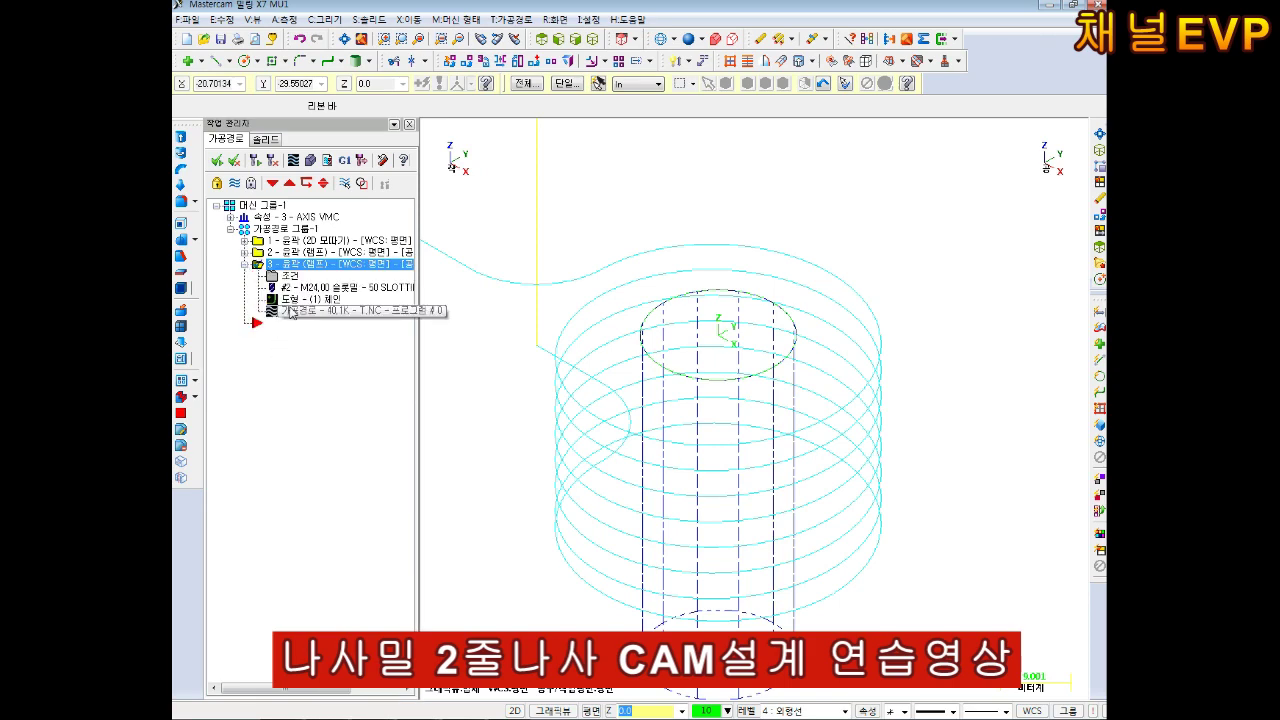
left_click(287, 277)
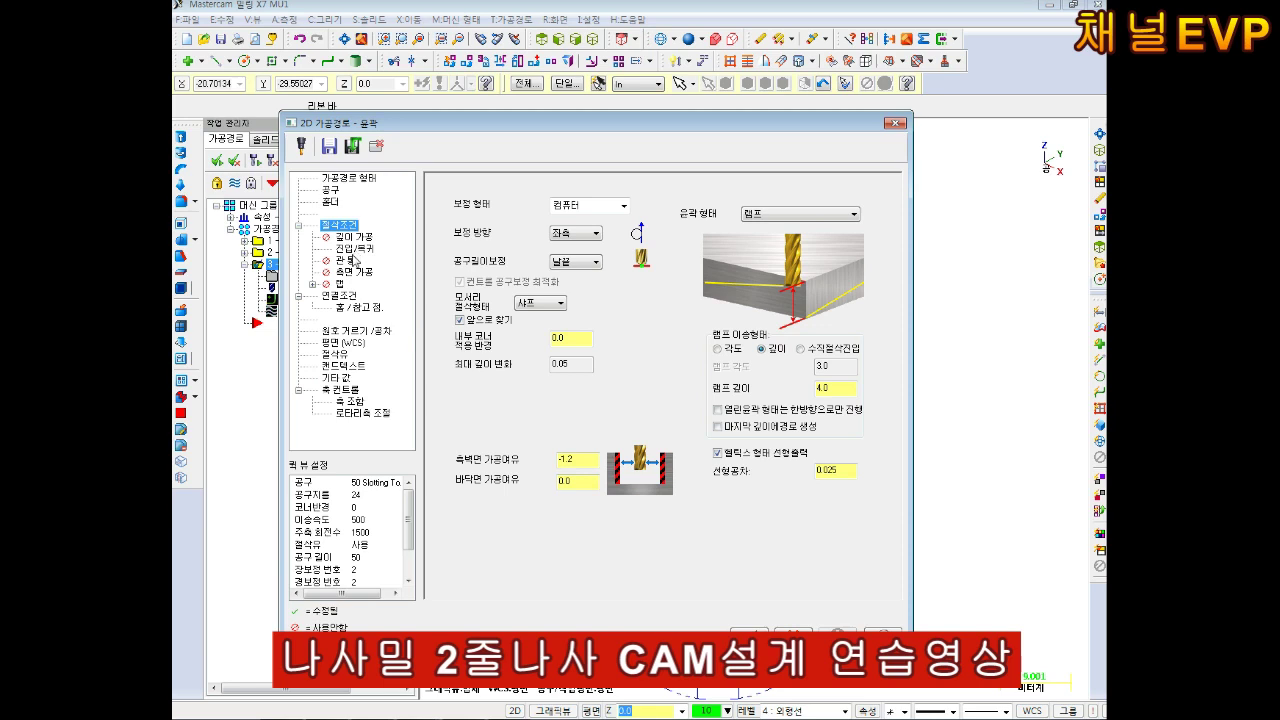
left_click(340, 296)
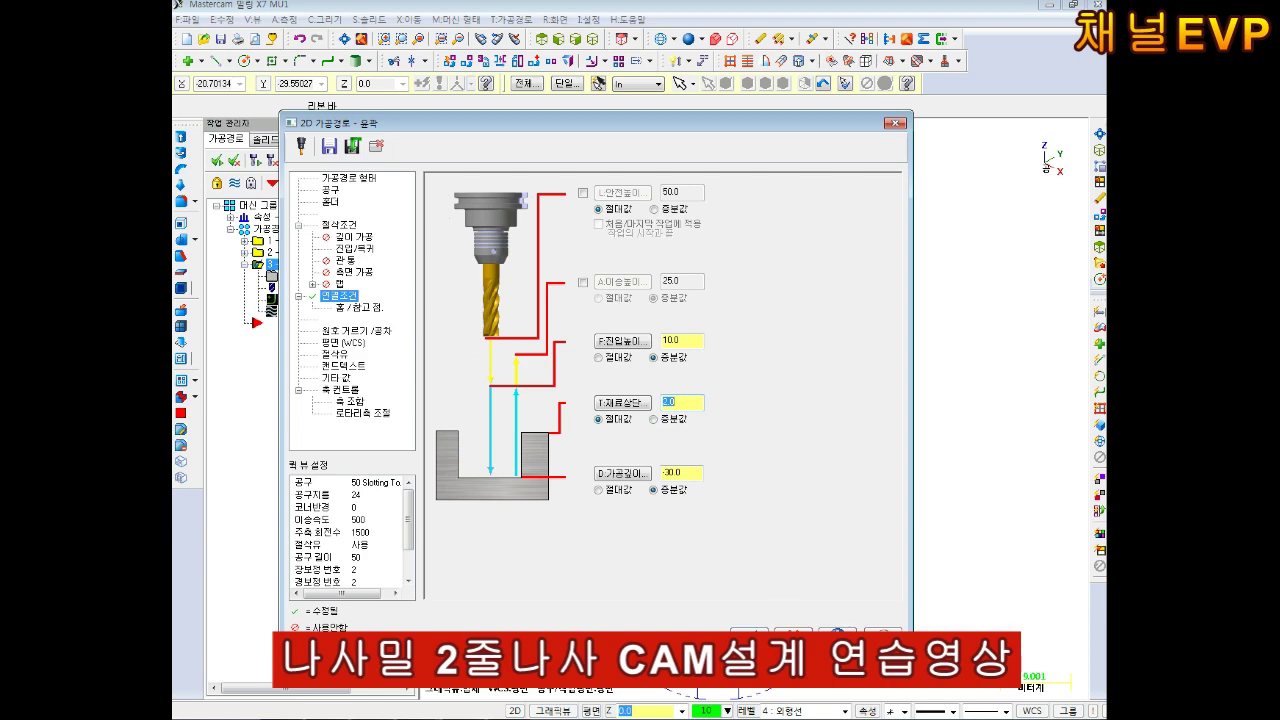
left_click(748, 640)
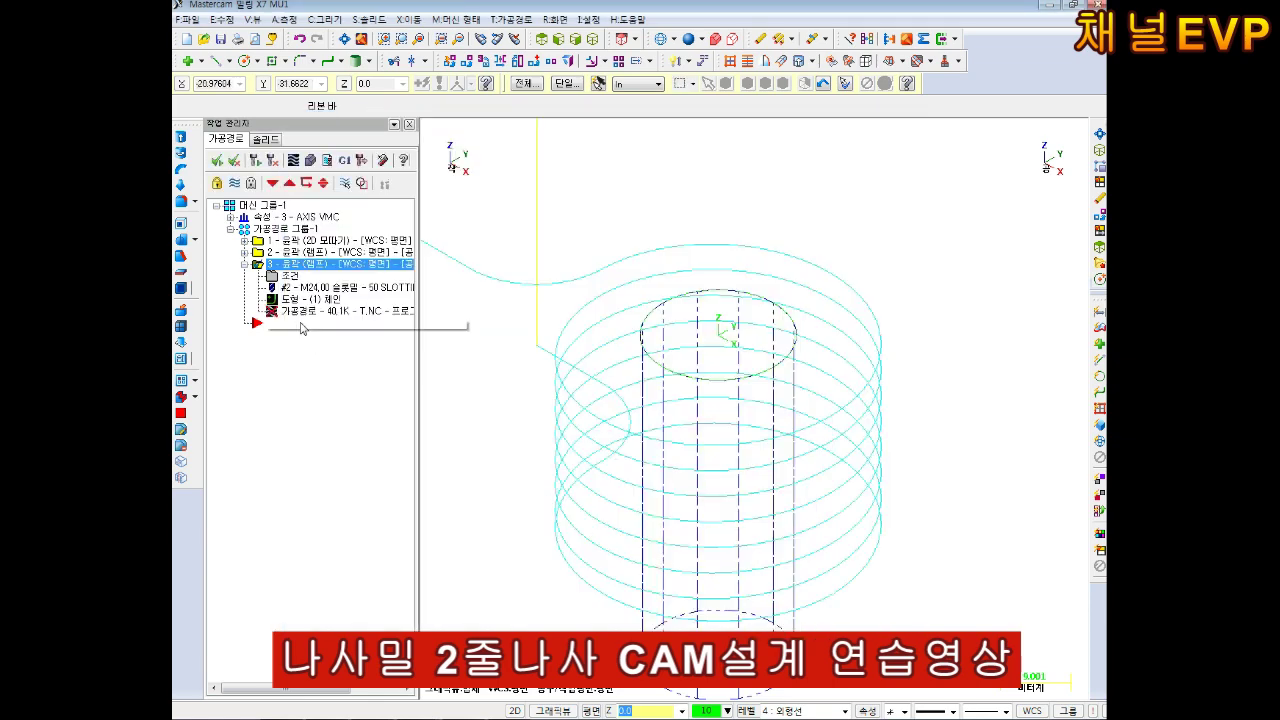
- Move operation 3's Chain 1 start point to the circle's left quadrant in Top view, then regenerate
left_click(318, 308)
right_click(262, 181)
left_click(310, 370)
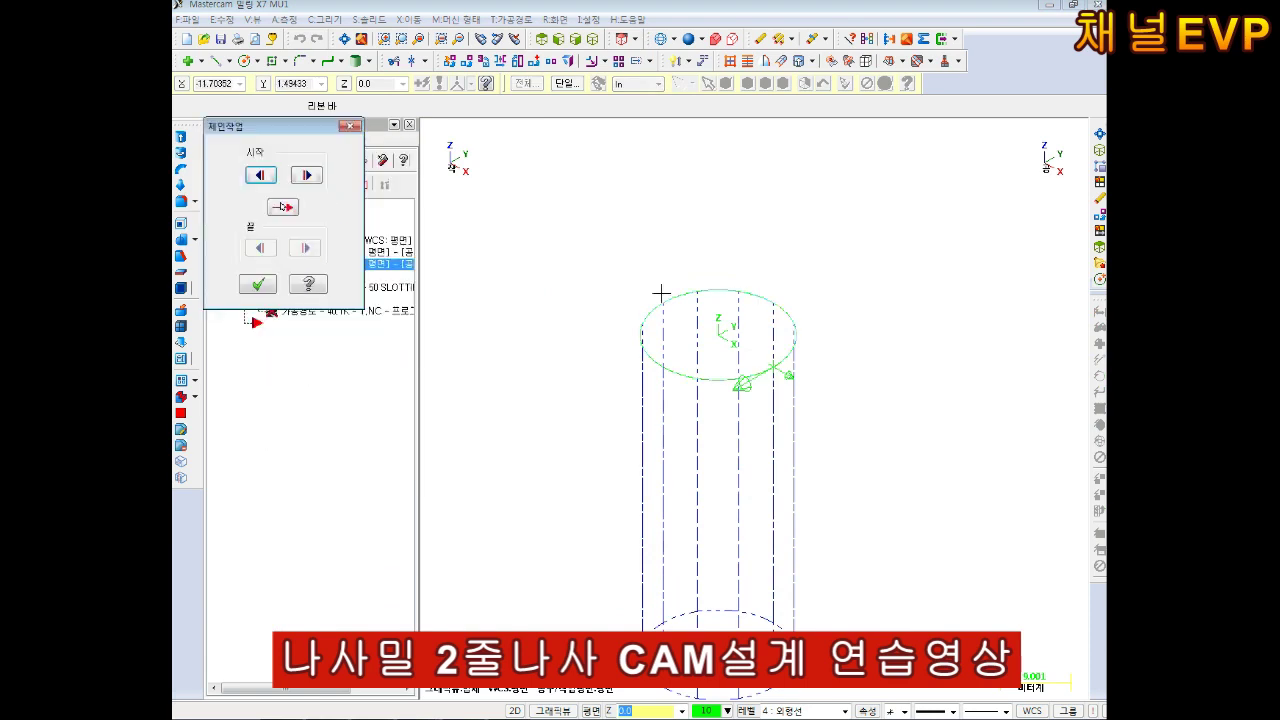
left_click(590, 62)
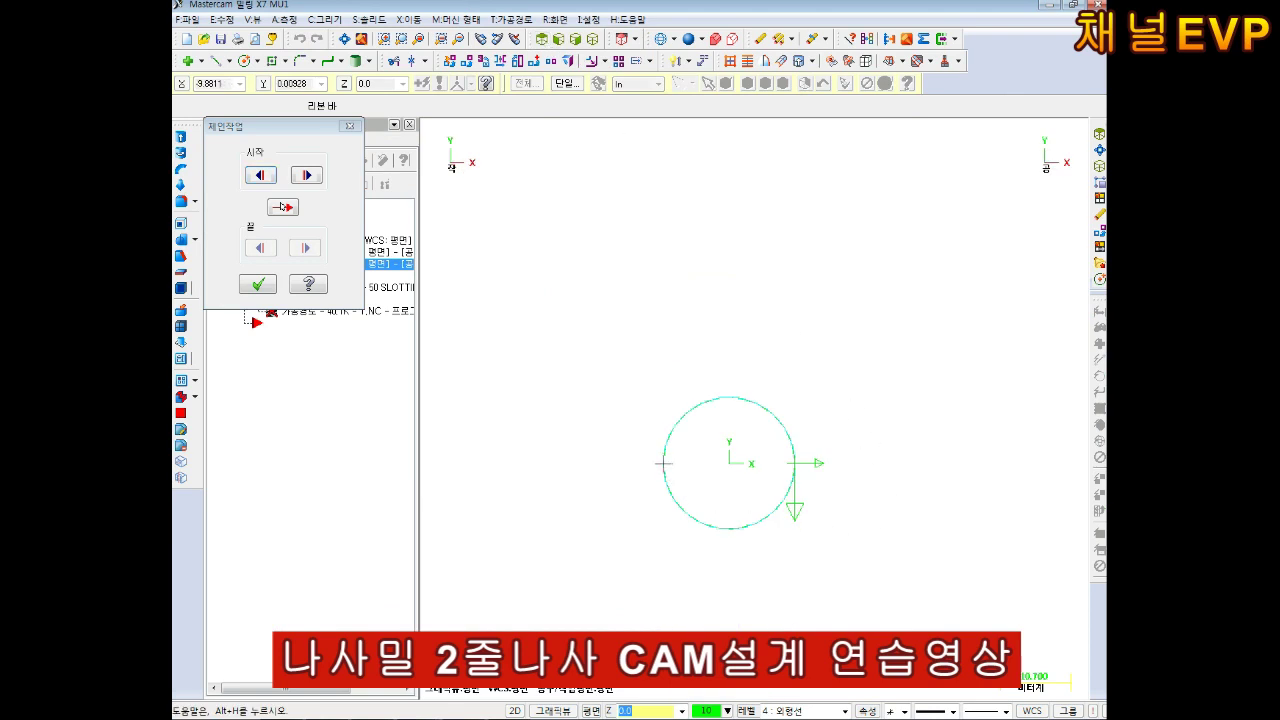
left_click(283, 208)
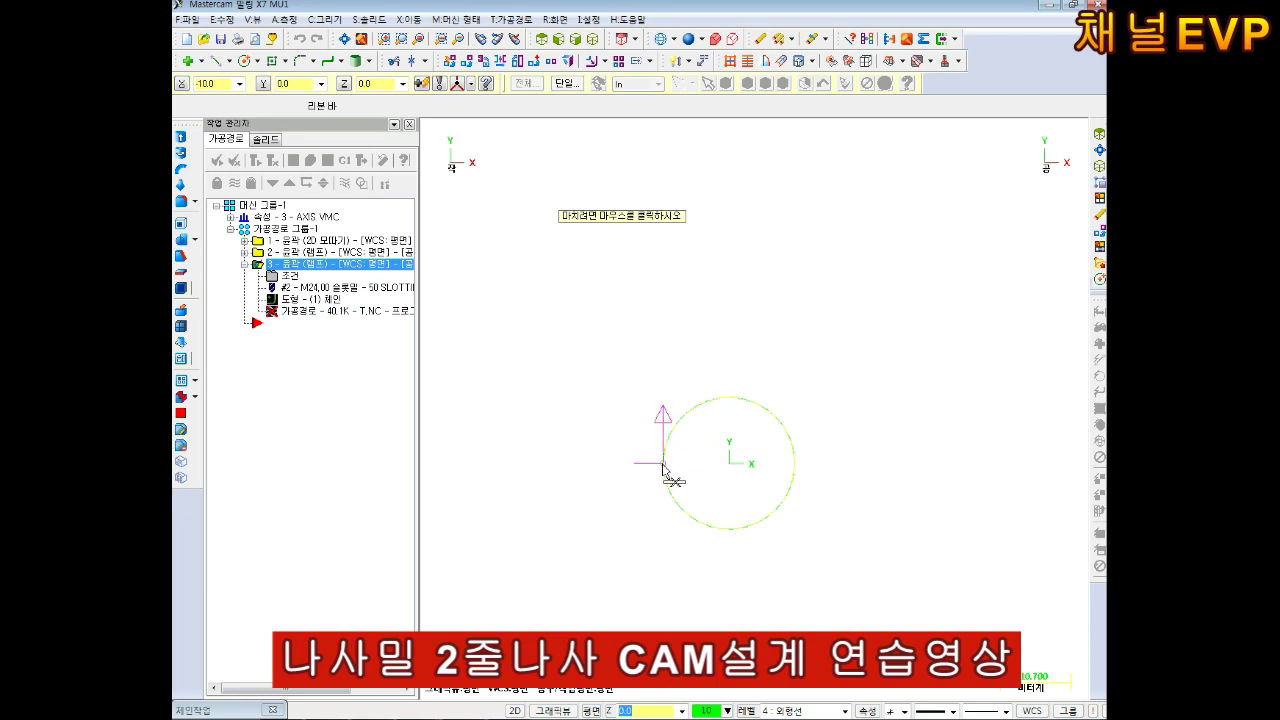
left_click(663, 465)
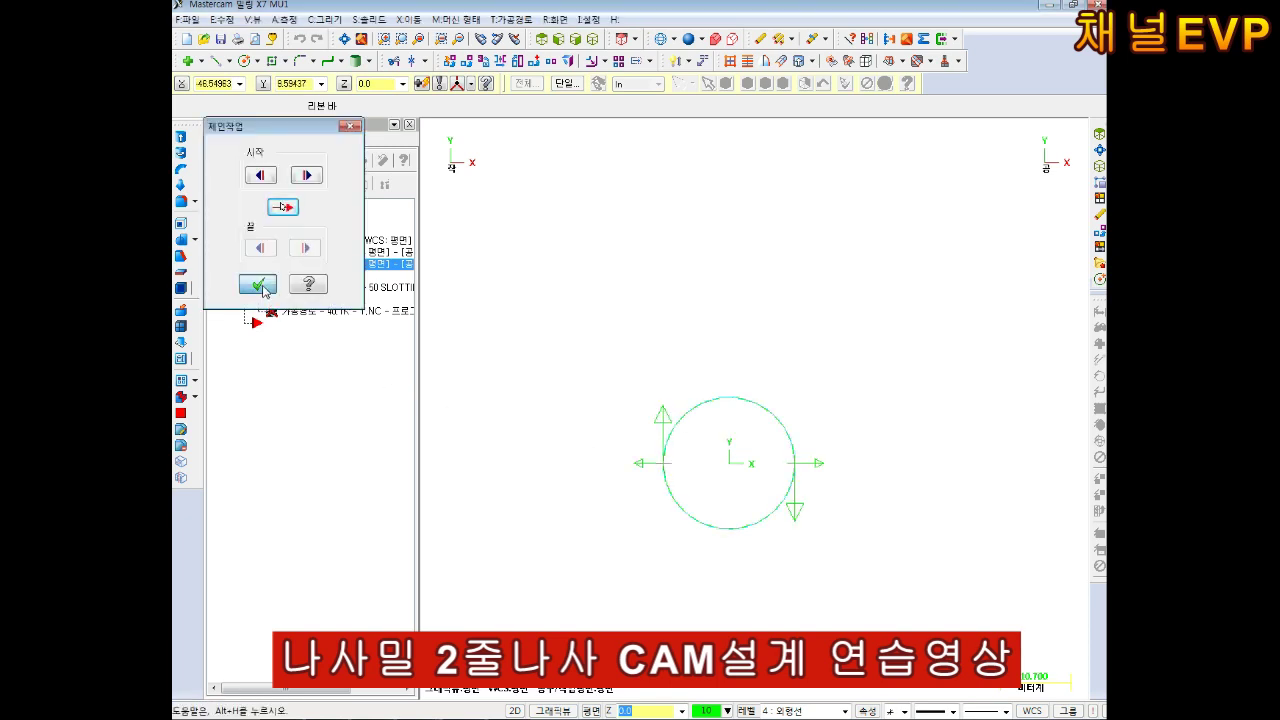
left_click(258, 284)
left_click(335, 317)
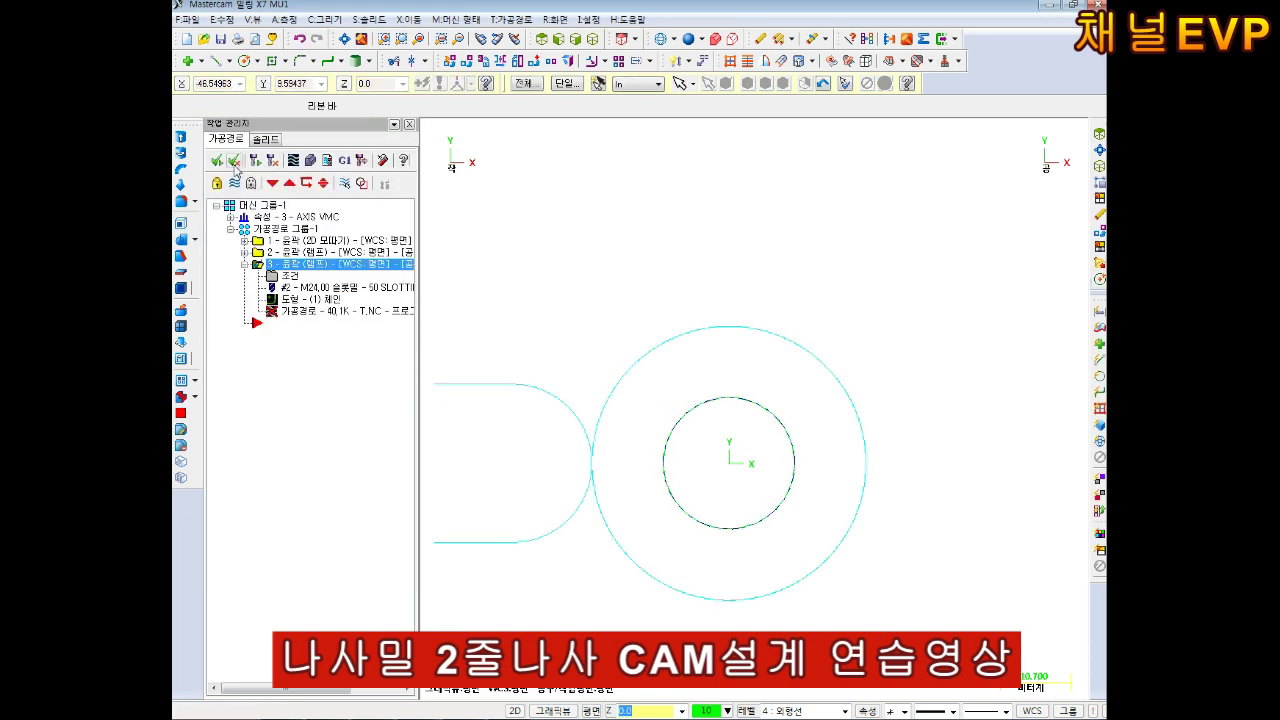
left_click(238, 161)
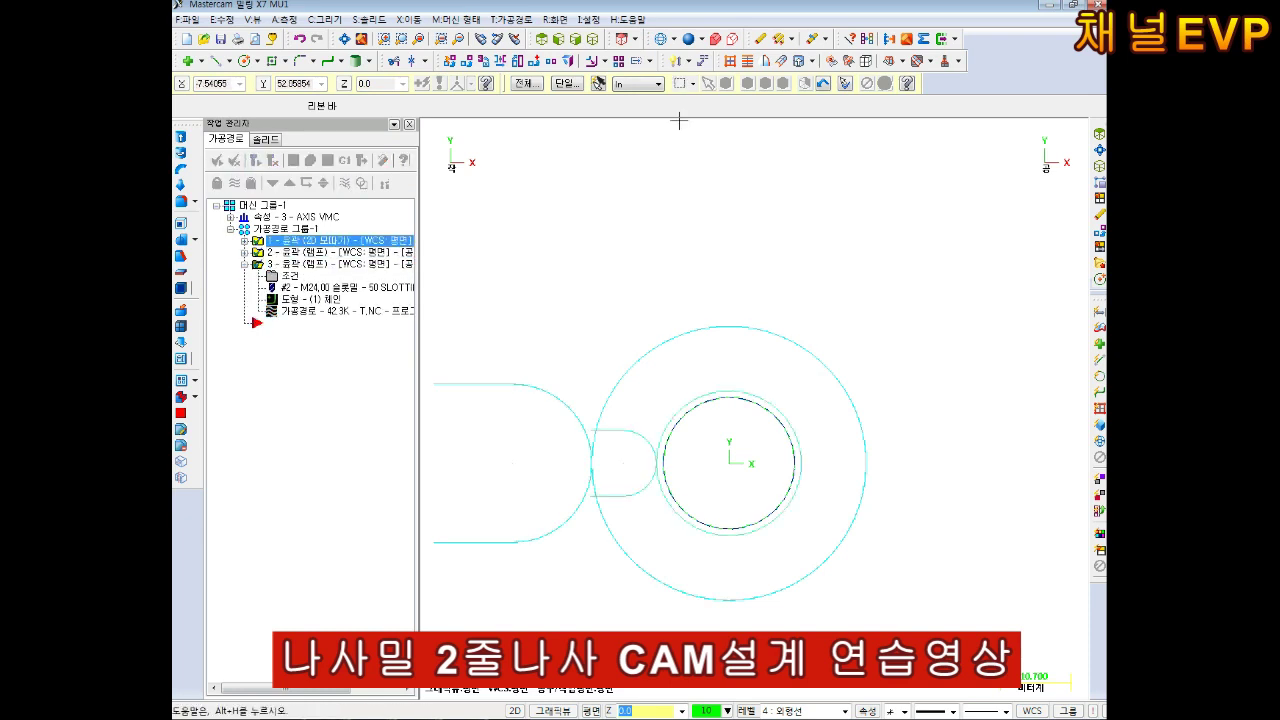
- Display the regenerated two-start helical ramp passes in Isometric view
left_click(594, 40)
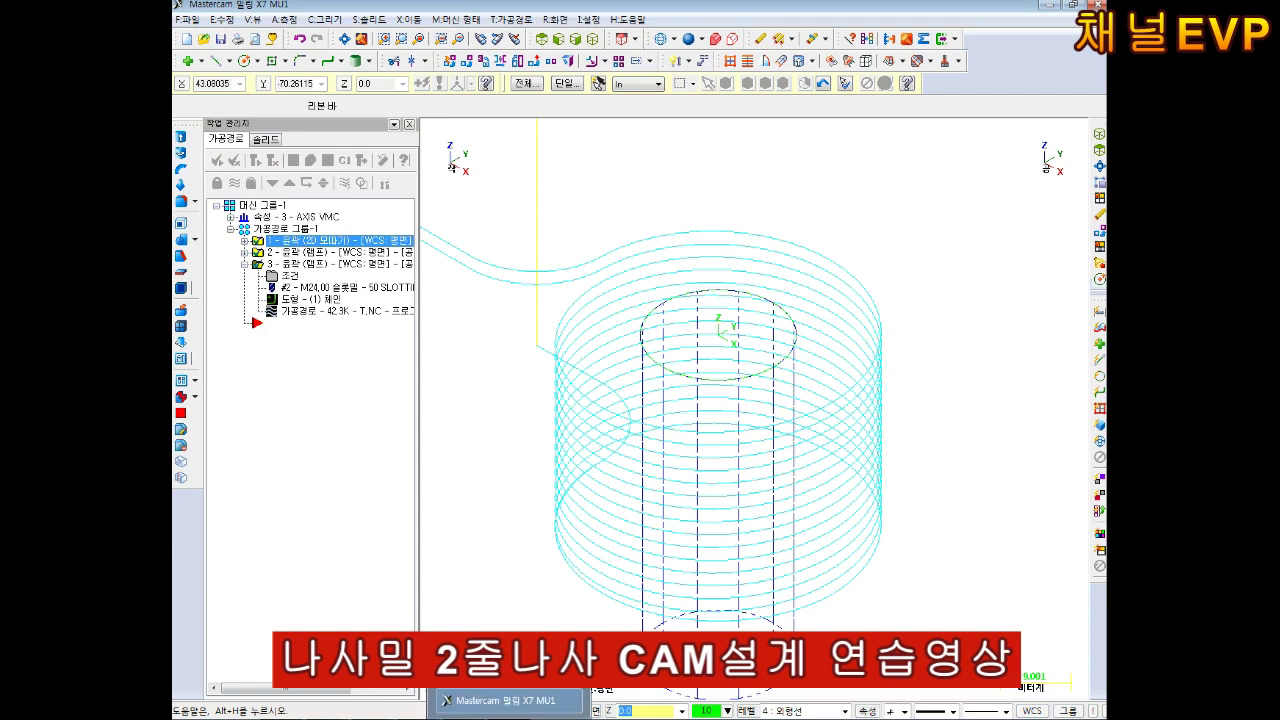
key("alt+Tab")
key("alt+Tab")
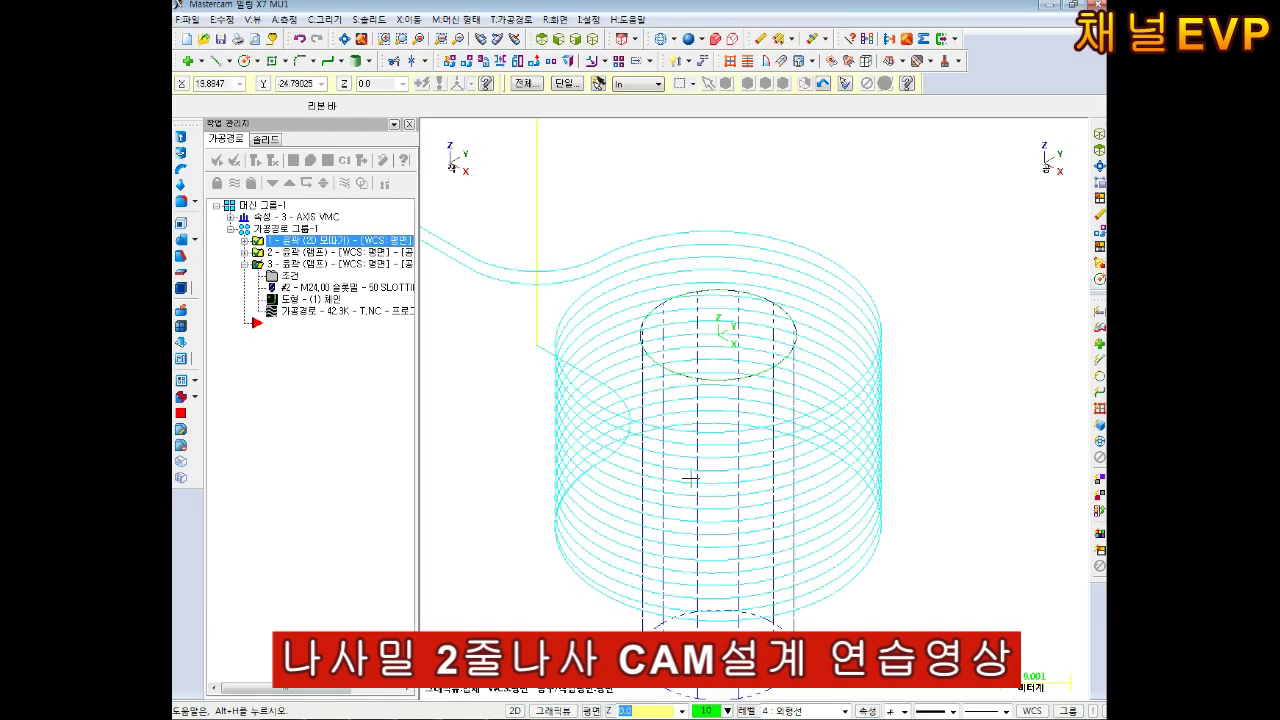
- Load all three operations into Mastercam Simulator for verification and zoom in on the part
left_click(310, 160)
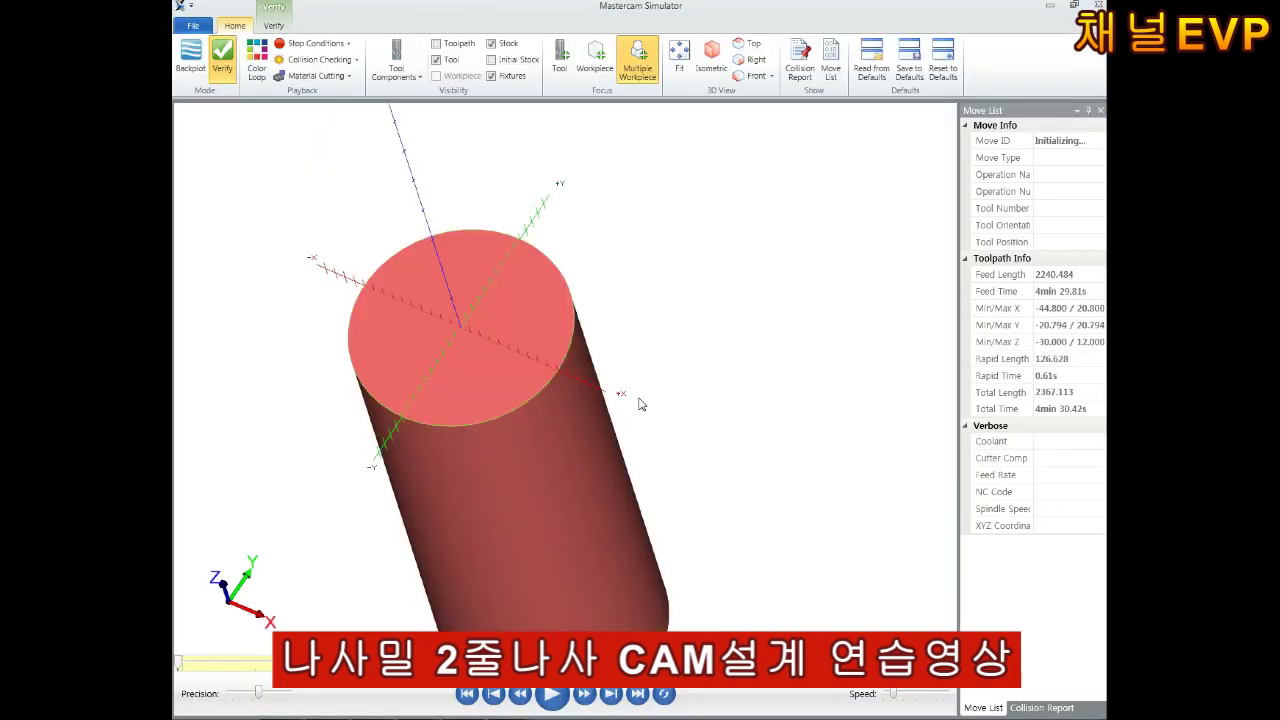
scroll(500, 363, "up", 2)
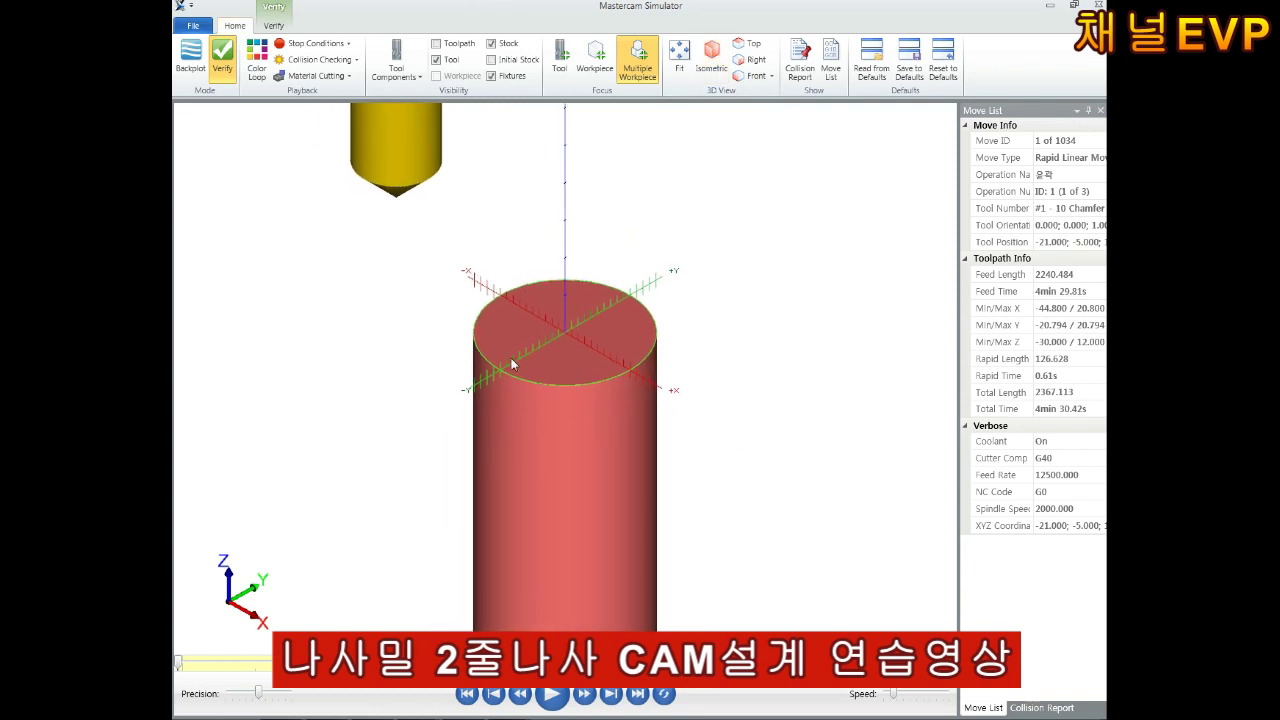
scroll(591, 400, "up", 1)
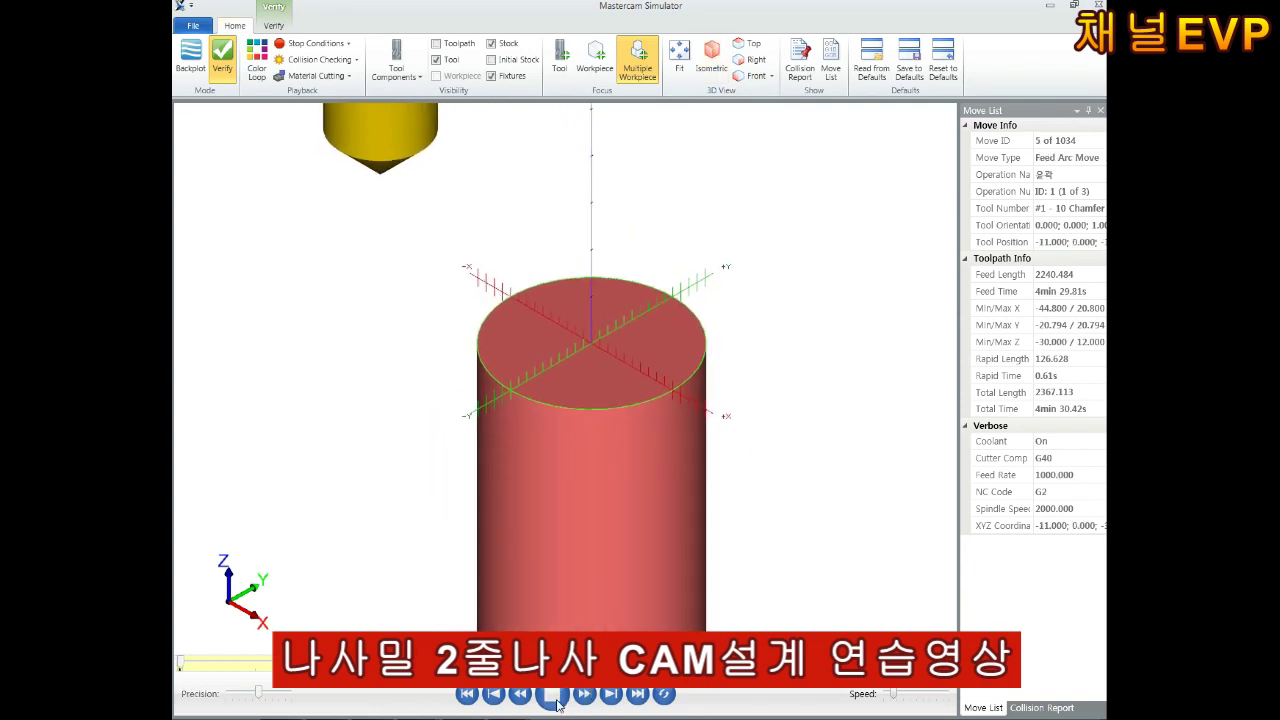